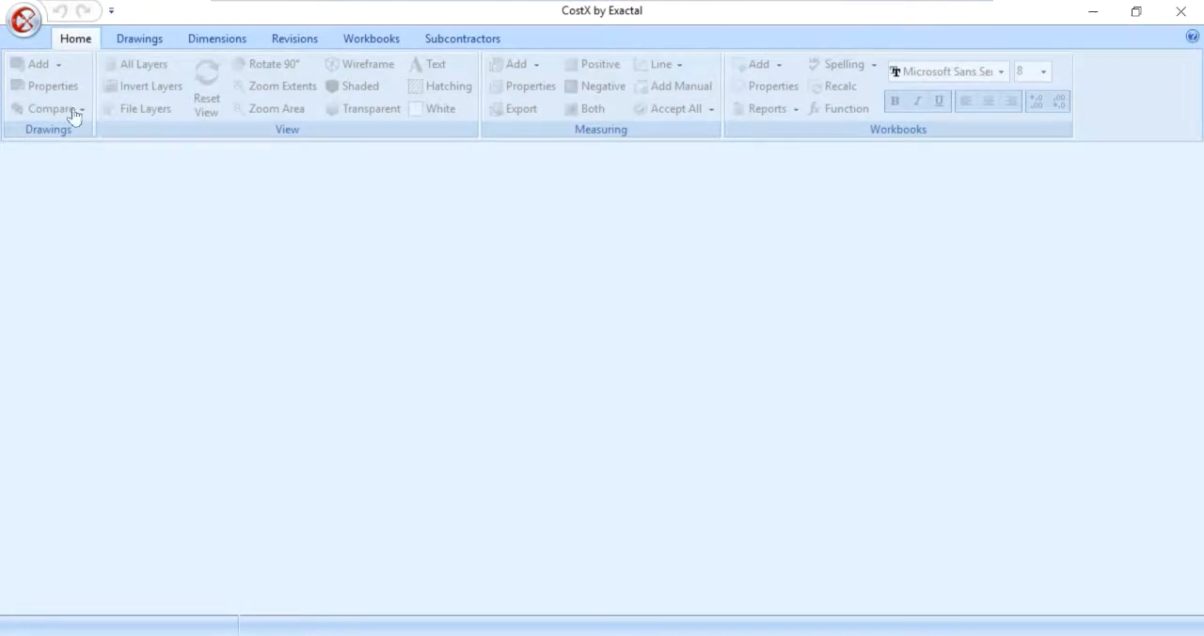
Step: Open the Subcontractors list of the Costing section in System Administration
left_click(28, 25)
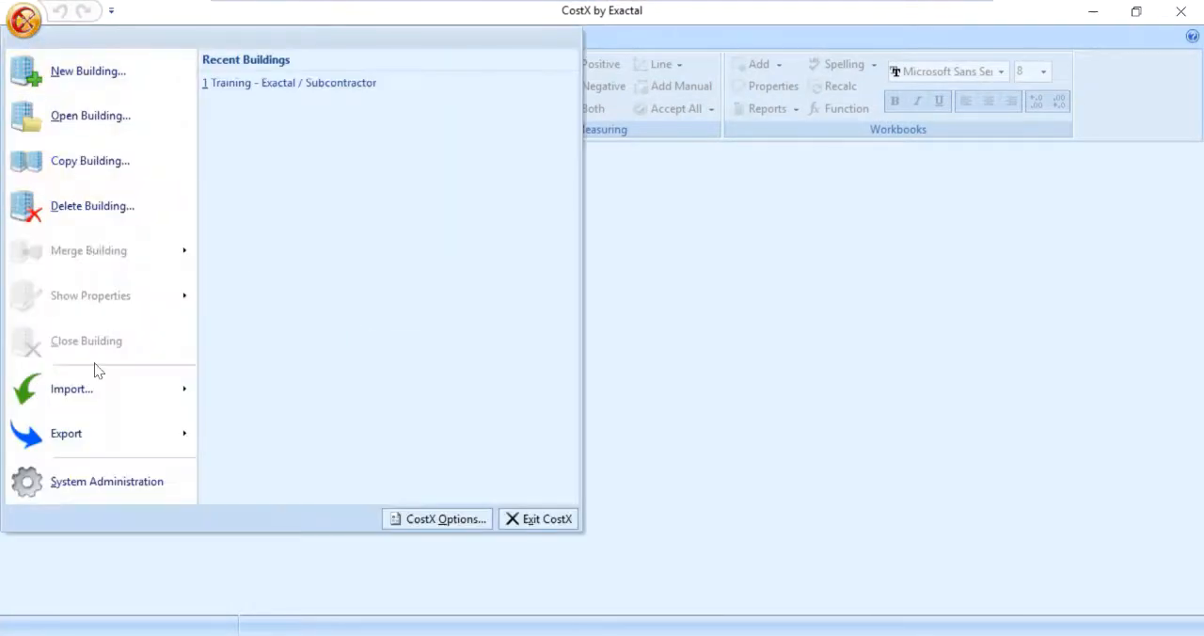
left_click(113, 473)
left_click(337, 565)
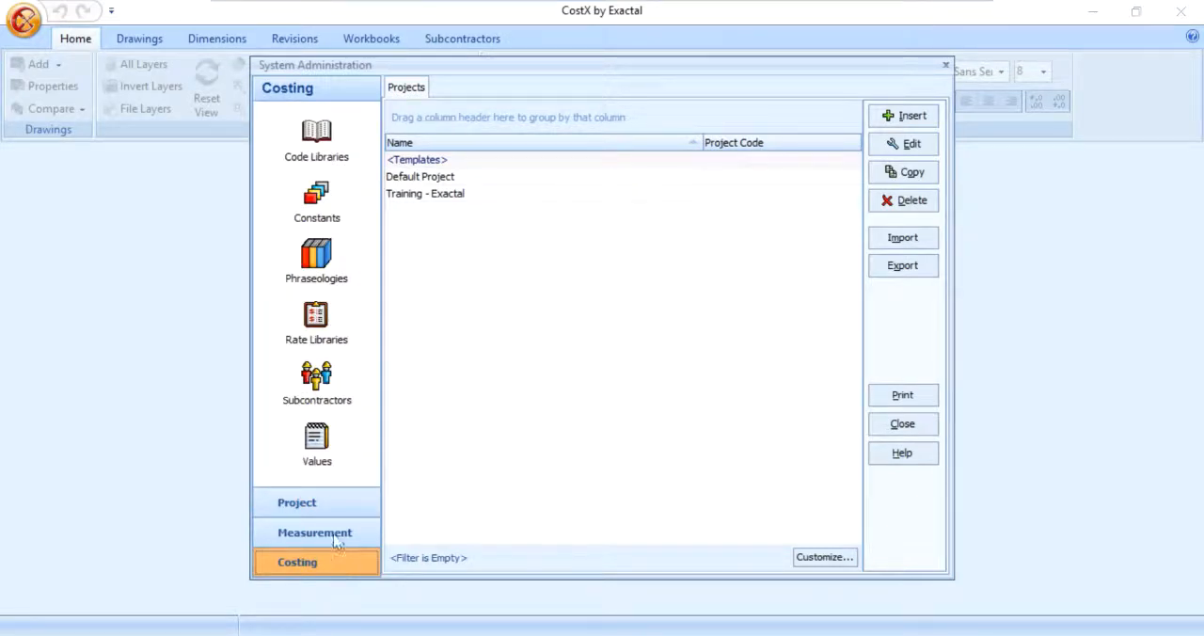
left_click(325, 394)
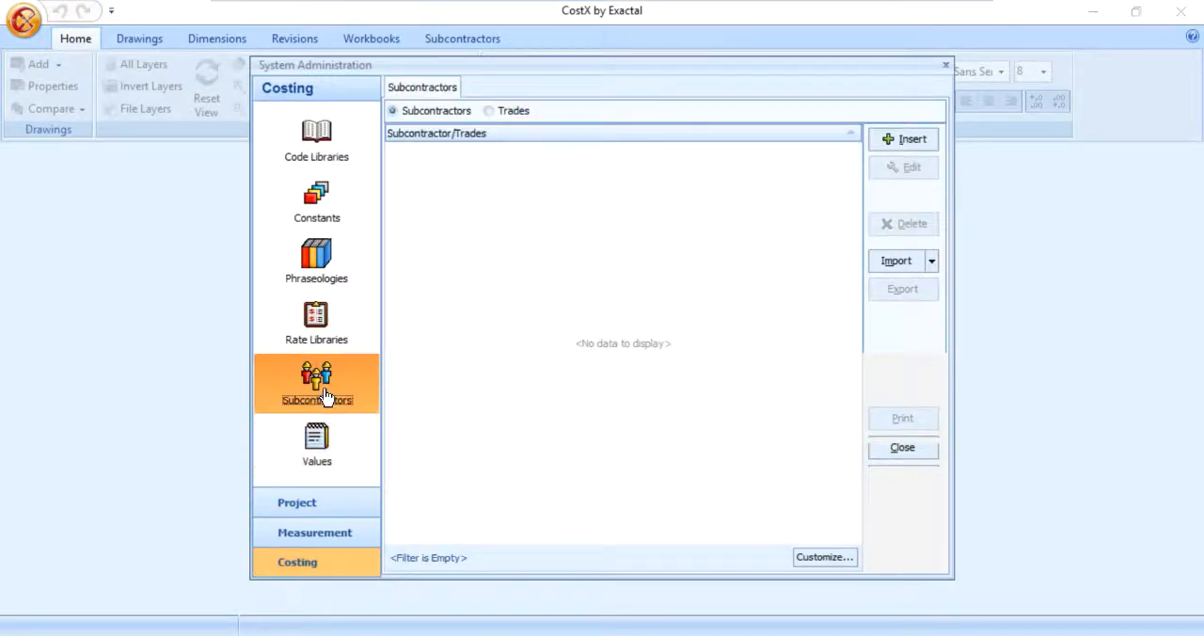
Step: Add the subcontractor AAA CONCRETE with short name AAA and a CONCRETE trade included by default
left_click(901, 137)
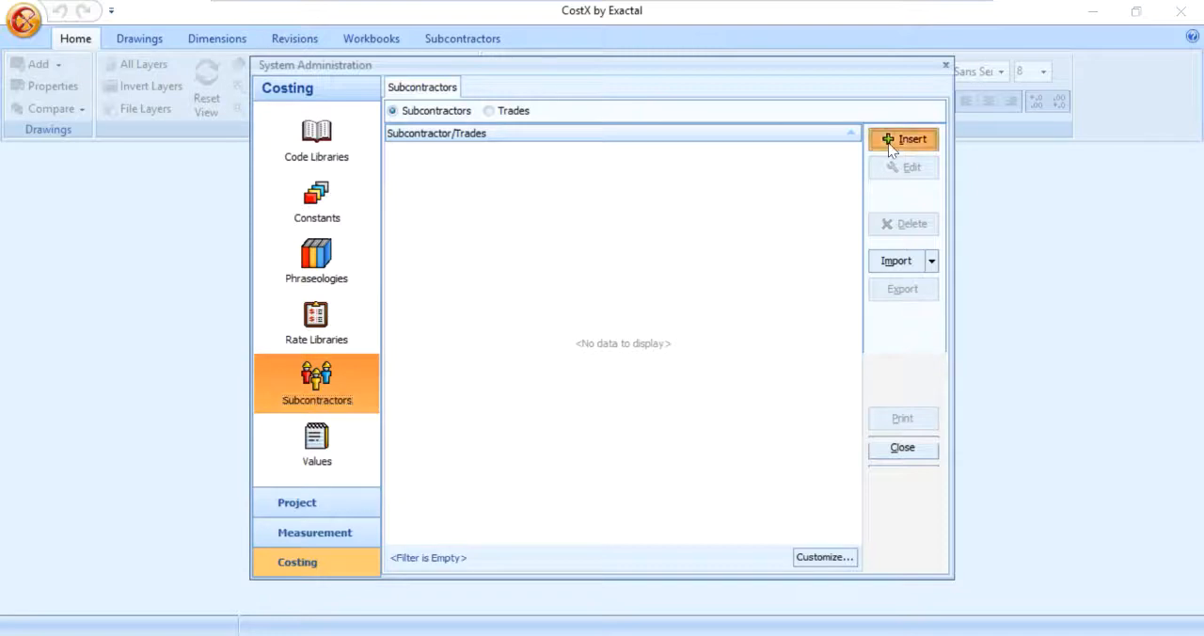
type("AAA CONCRETE")
key("Tab")
type("AAA")
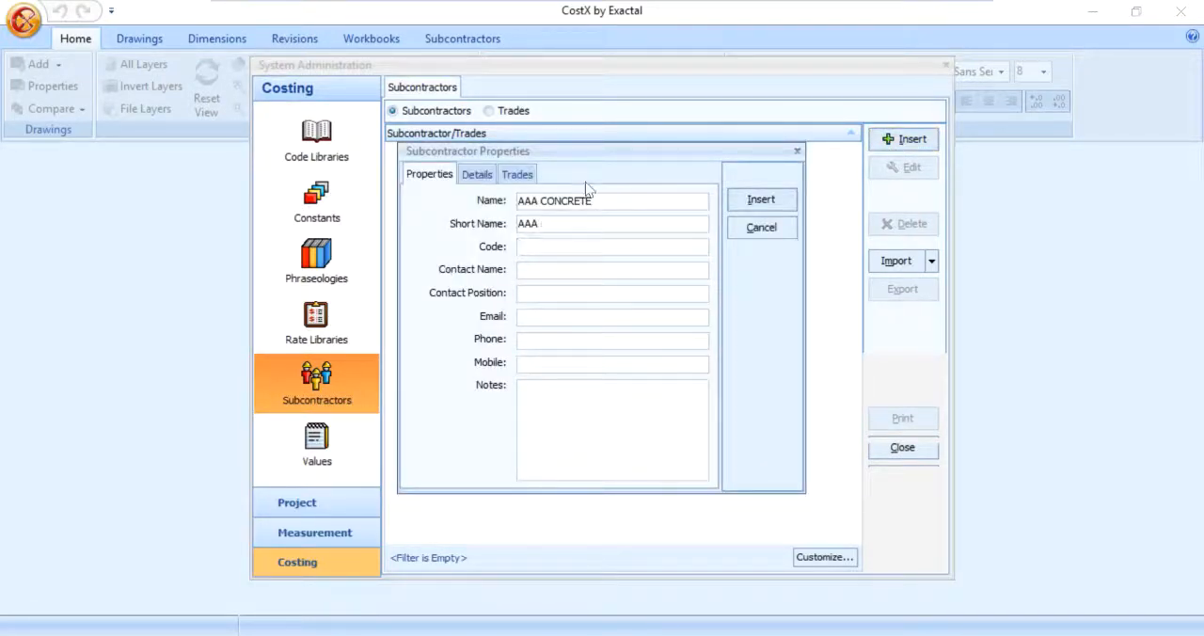
left_click(520, 175)
left_click(763, 283)
type("CONCRETE")
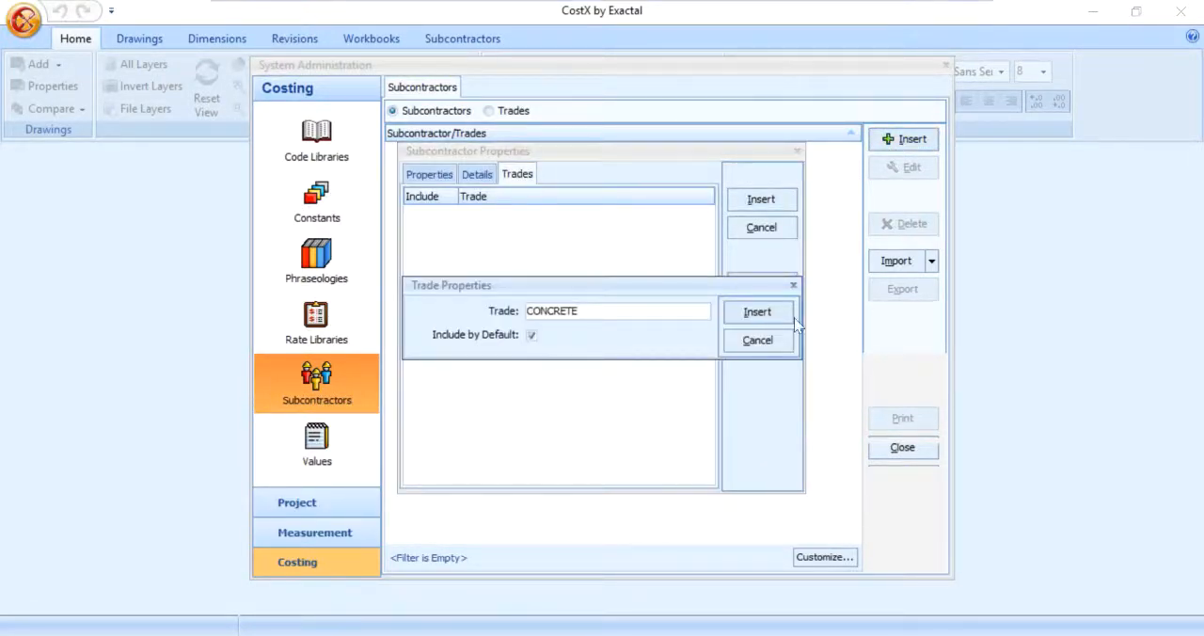
left_click(757, 311)
left_click(761, 199)
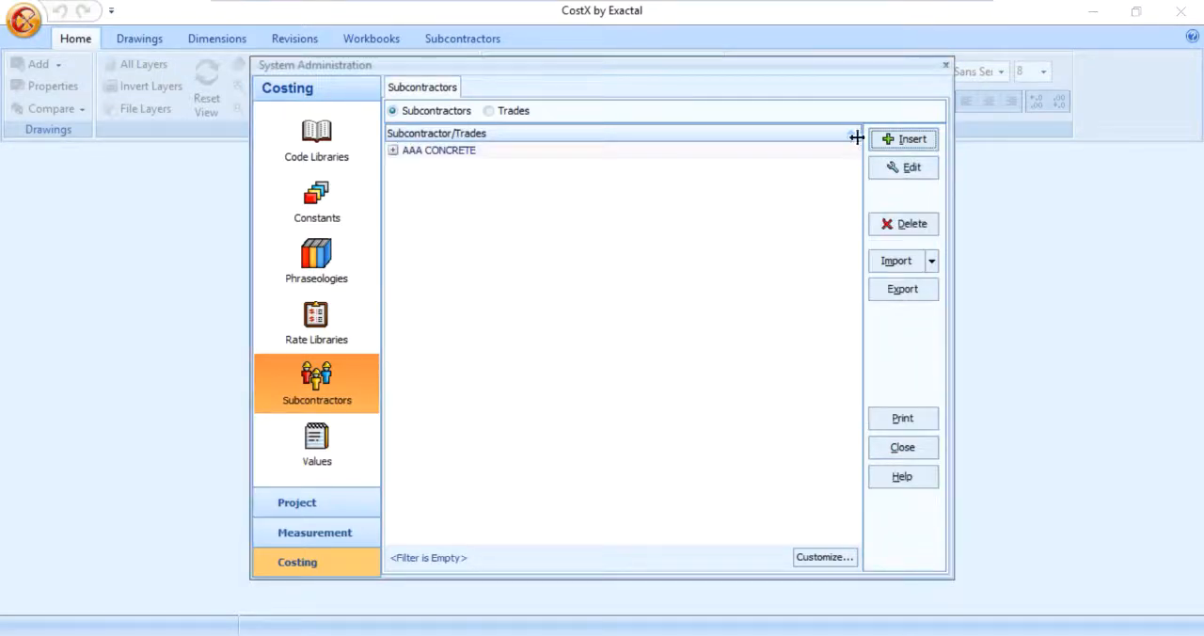
Step: Add the subcontractor BBB CONCRETE with short name BBBCO and a CONCRETE trade included by default
left_click(886, 142)
type("BBB CONCRETE")
key("Tab")
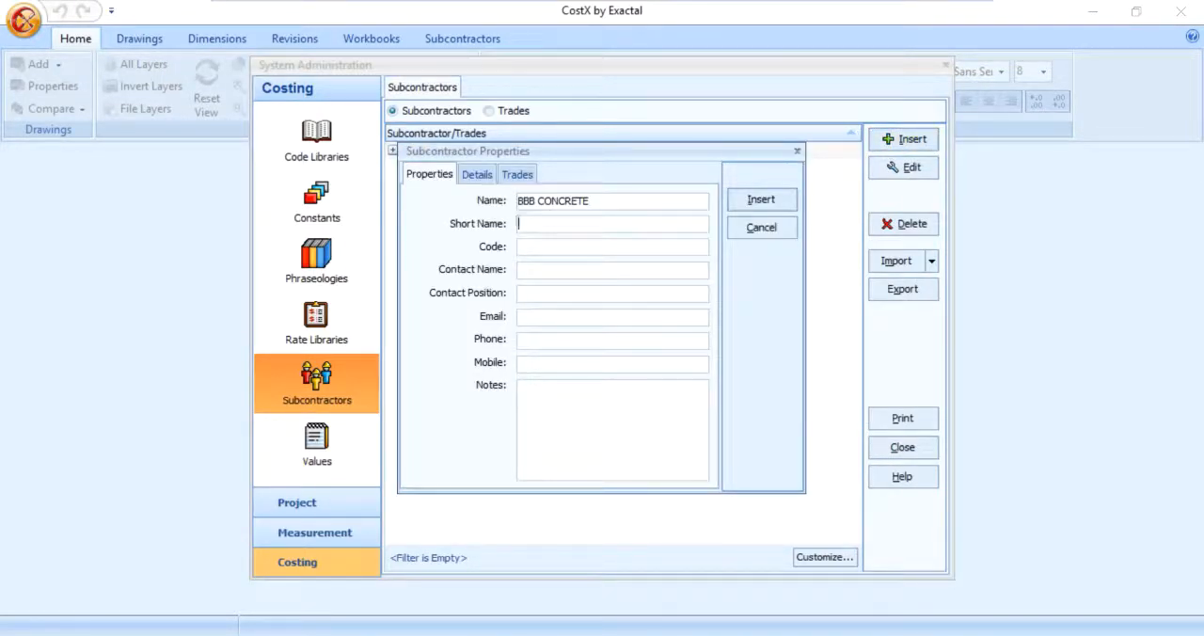
type("BBBCO")
left_click(517, 174)
left_click(762, 283)
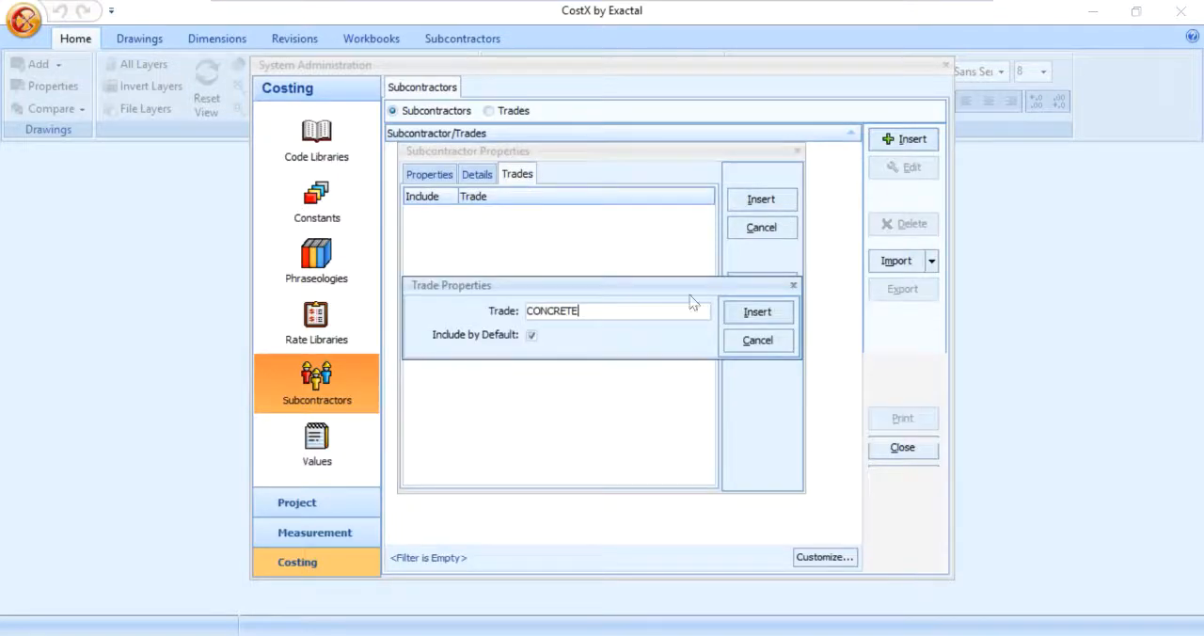
left_click(754, 311)
left_click(758, 199)
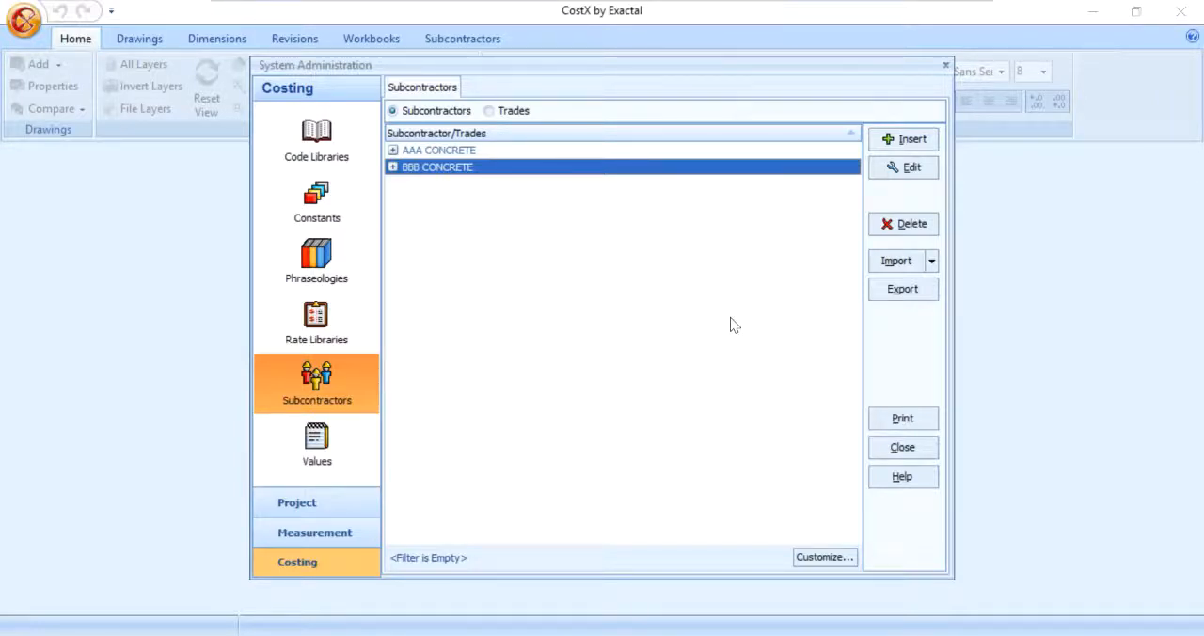
left_click(931, 260)
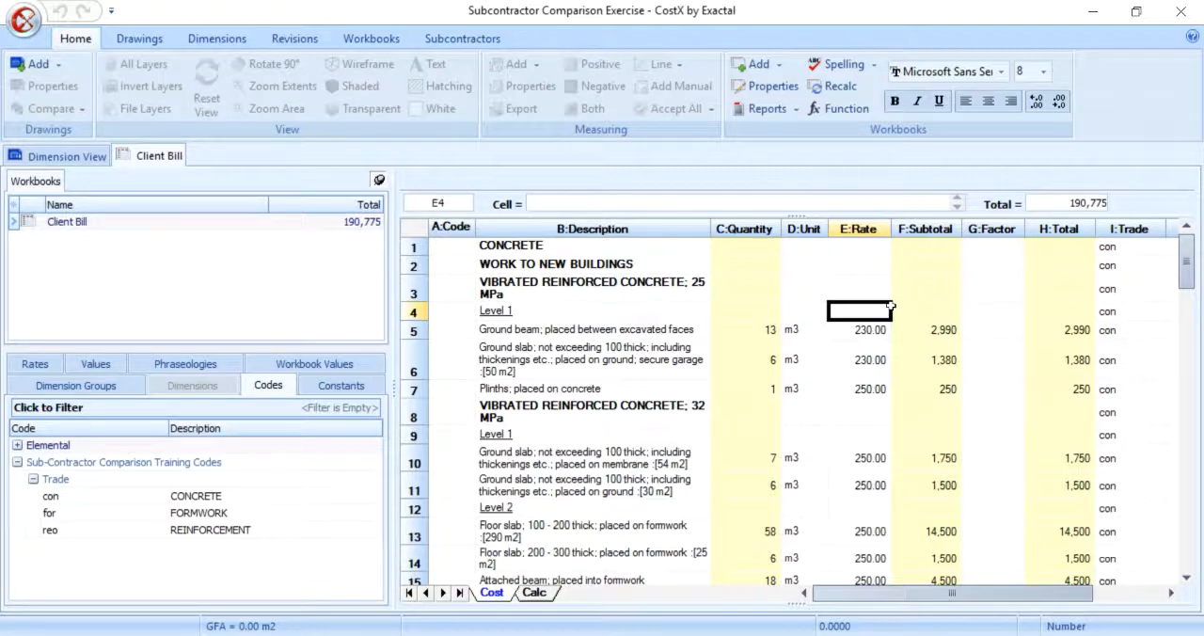
Step: Examine the trade codes assigned to the concrete, formwork and reinforcement items in the Client Bill's Trade column
left_click(1115, 289)
scroll(1014, 424, "down", 4)
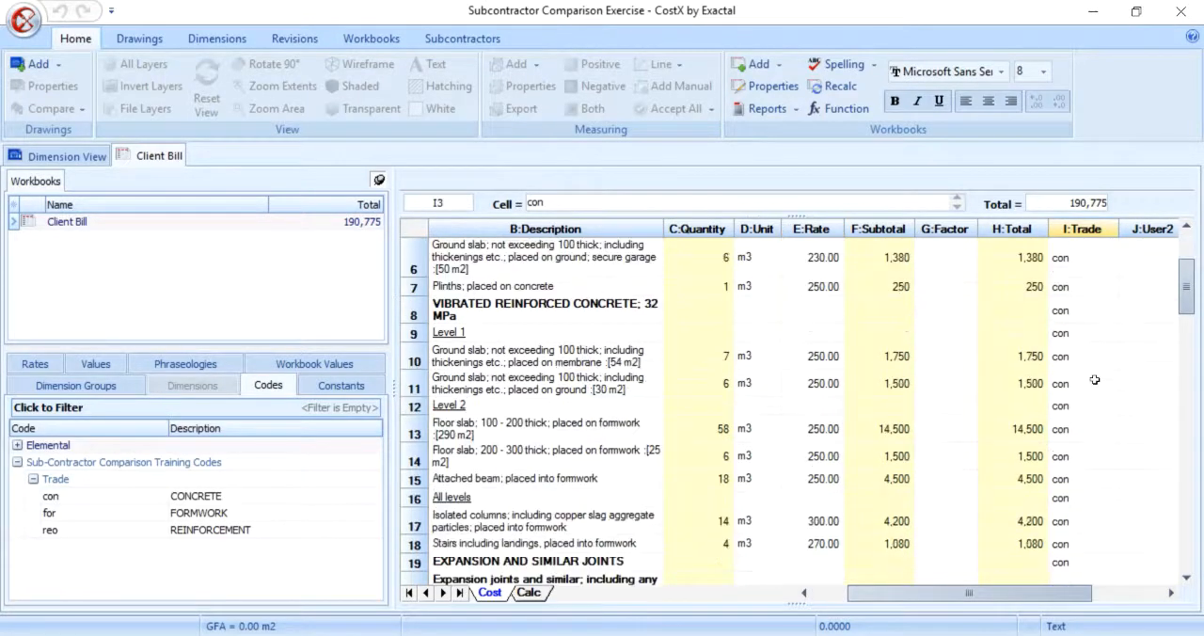
scroll(1012, 453, "up", 3)
scroll(814, 508, "down", 8)
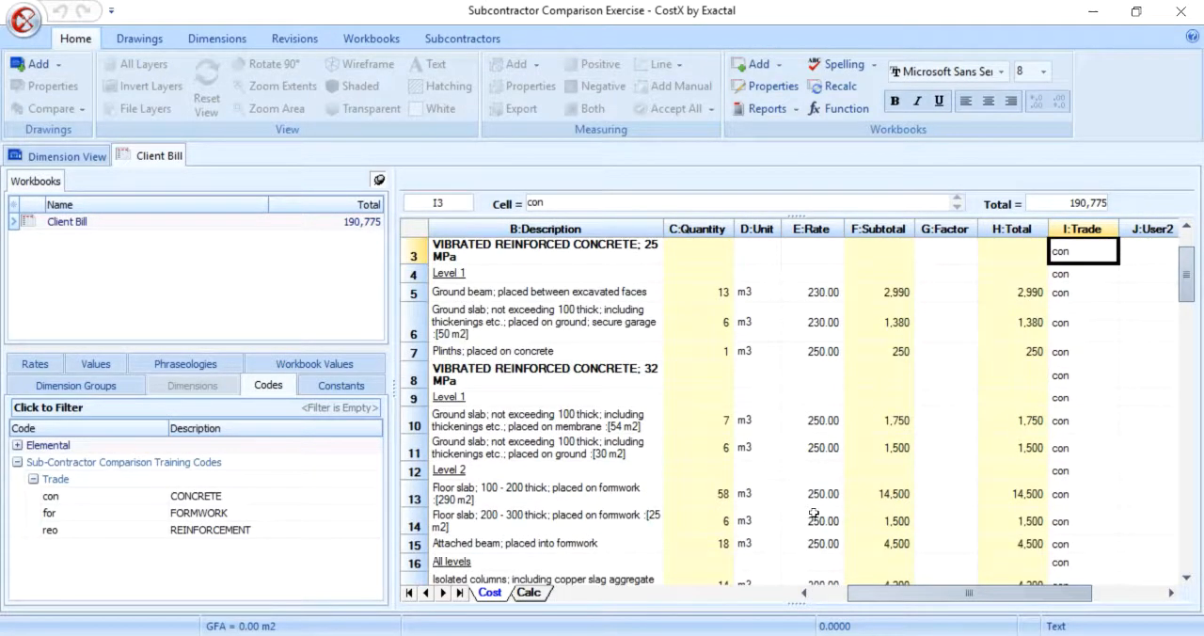
scroll(814, 513, "down", 7)
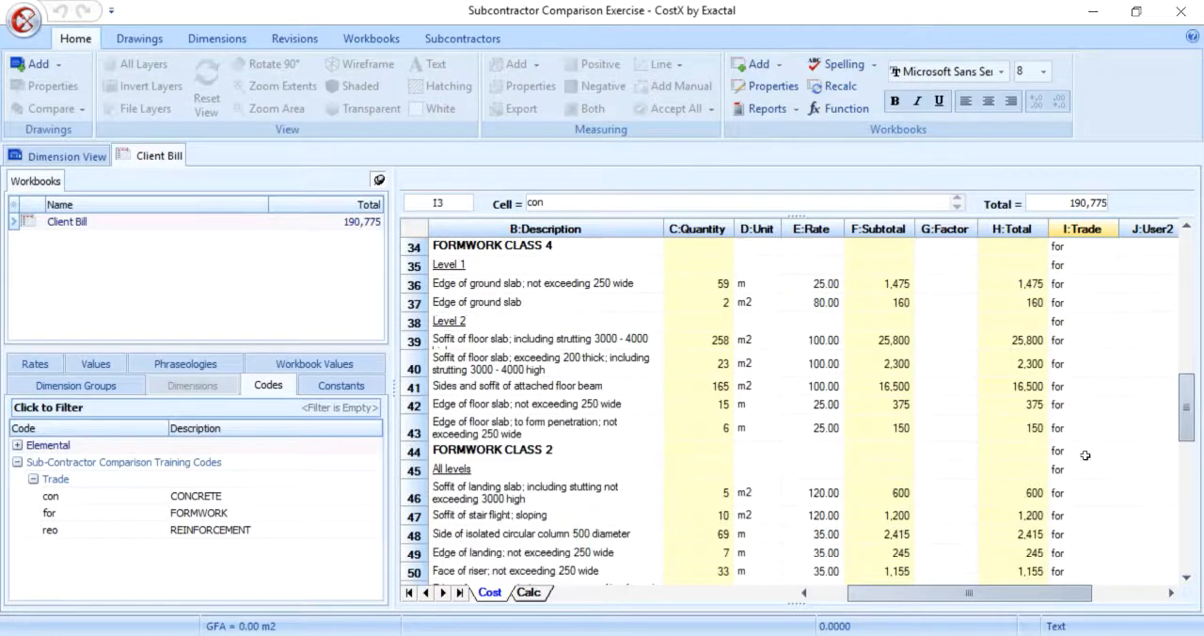
scroll(821, 521, "down", 1)
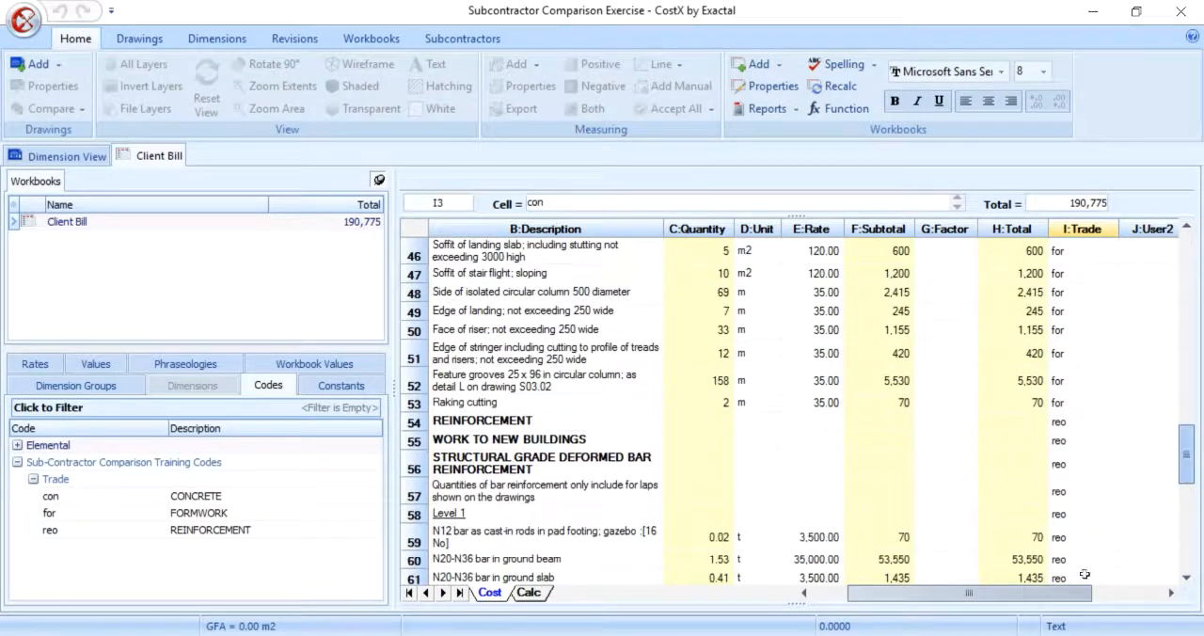
left_click_drag(1076, 596, 1035, 596)
left_click_drag(1188, 455, 1188, 235)
left_click(880, 311)
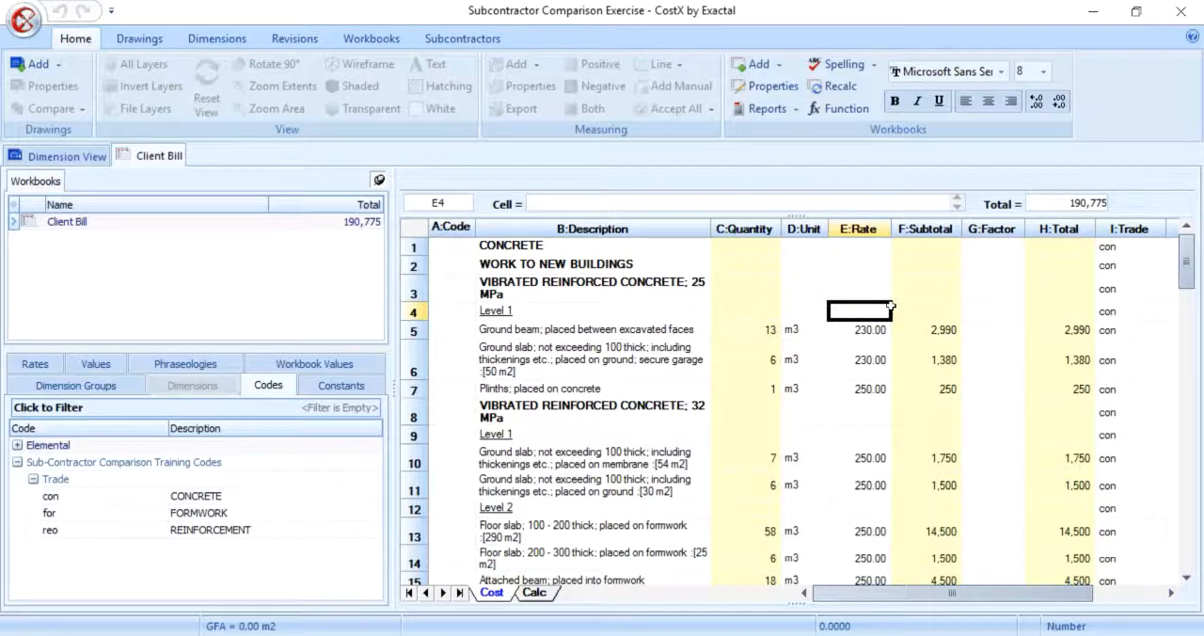
Step: Generate a workbook grouped by code from Client Bill, named Trade Sort, using Sub-Contractor Comparison Training Codes and code column I (Trade)
left_click(371, 38)
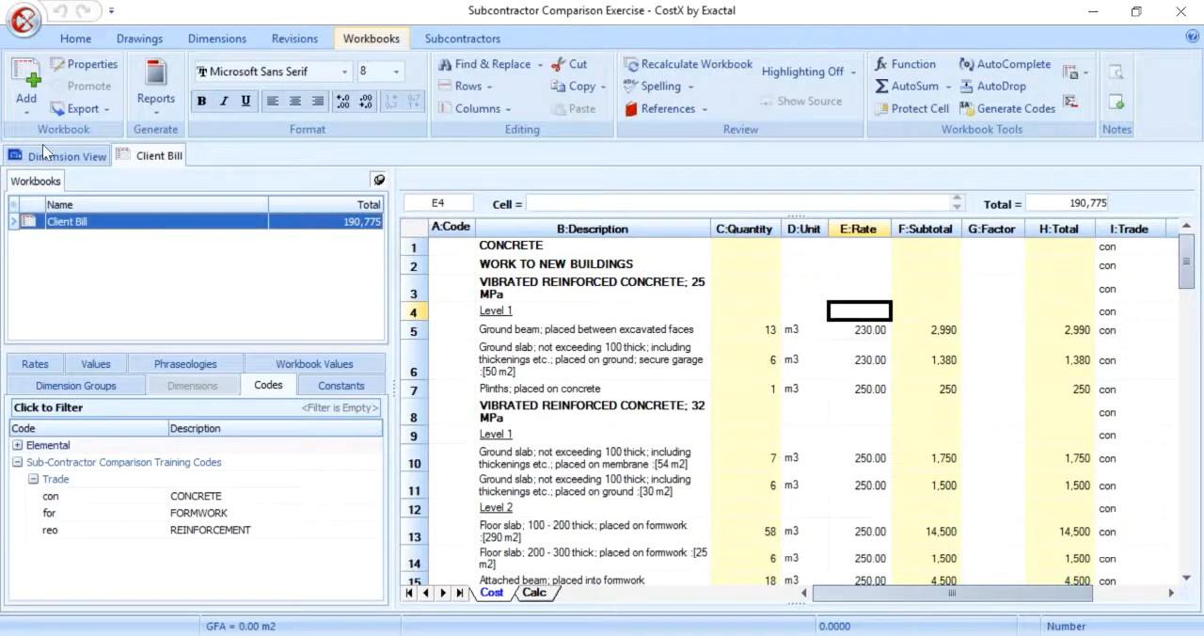
left_click(21, 111)
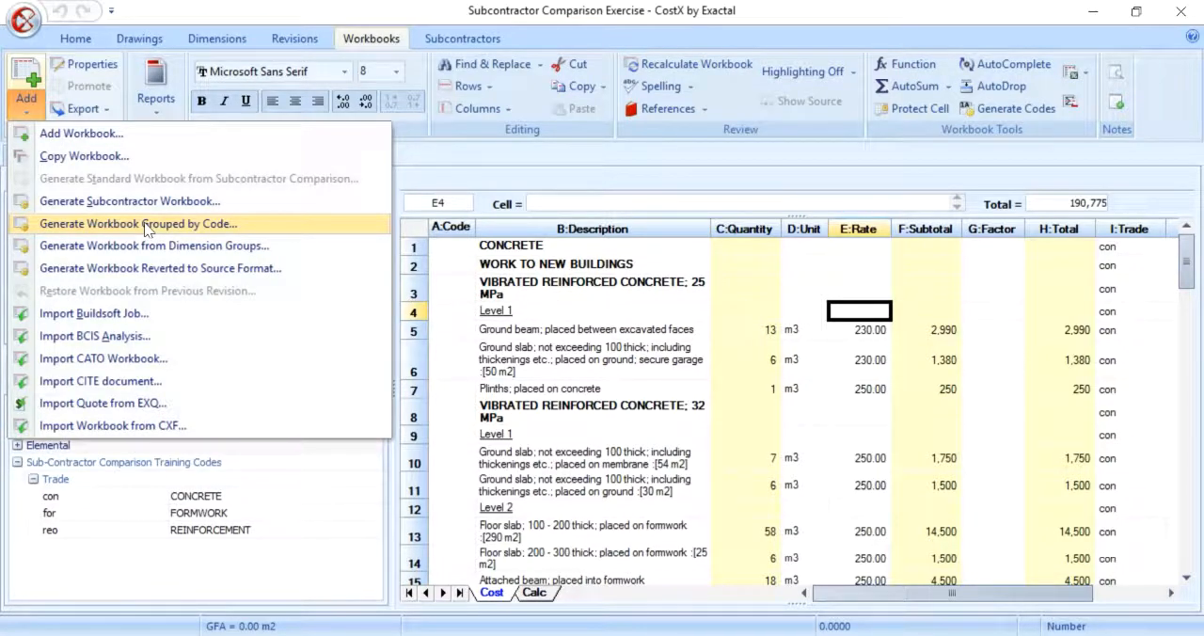
left_click(146, 224)
type("Trade Sort")
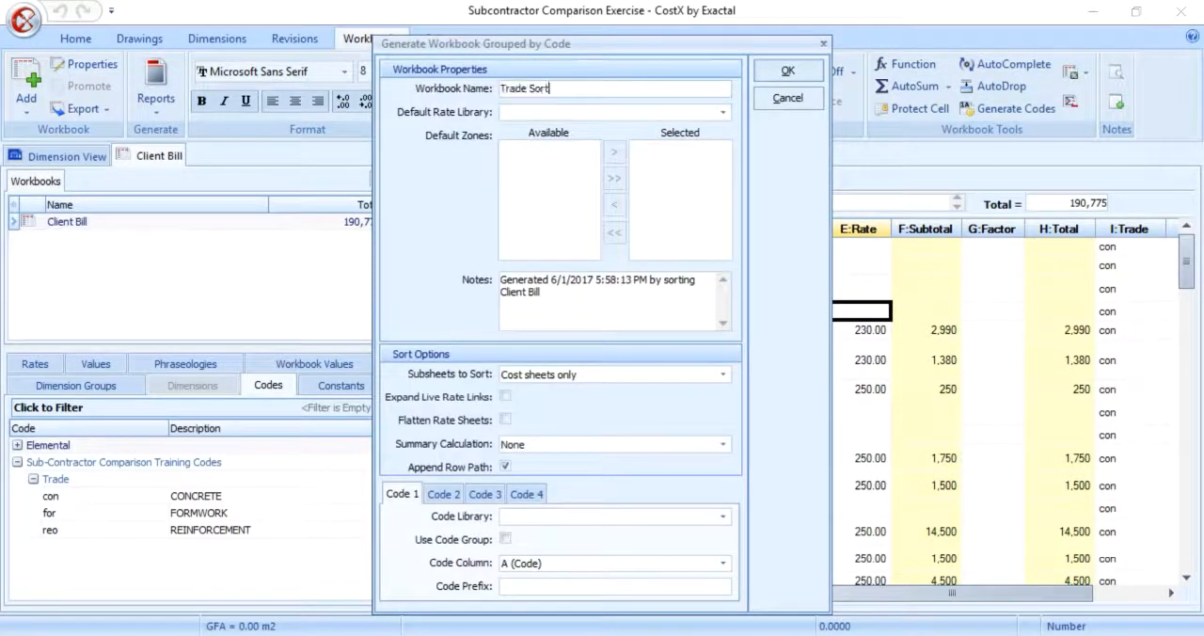
left_click(611, 516)
left_click(565, 546)
left_click(602, 562)
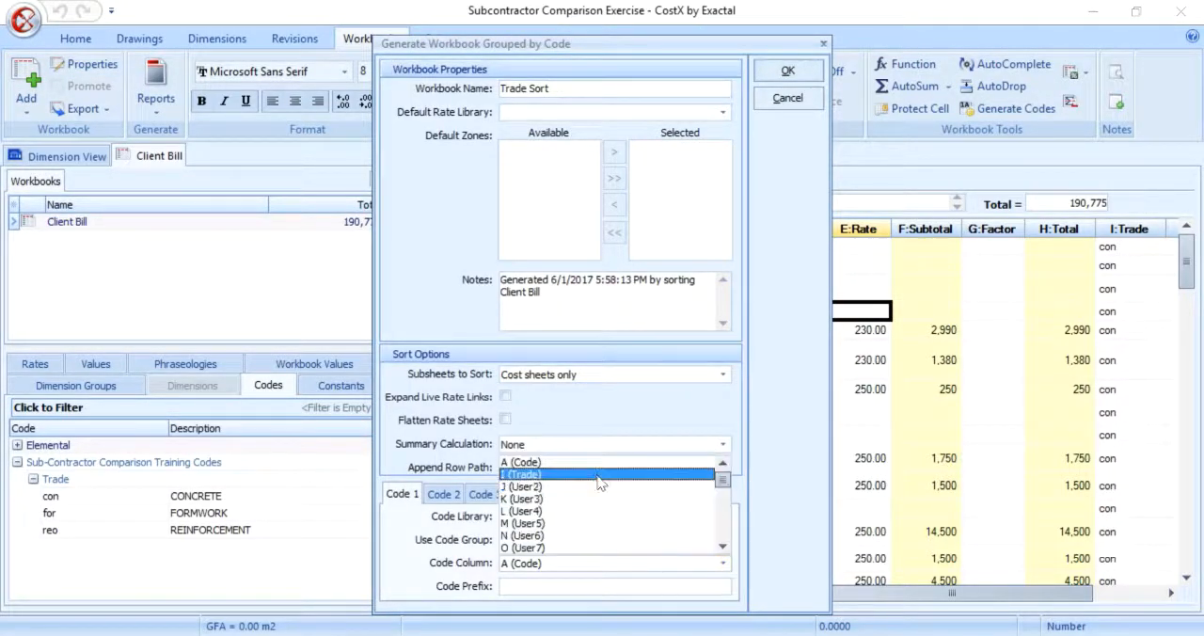
left_click(600, 475)
left_click(612, 587)
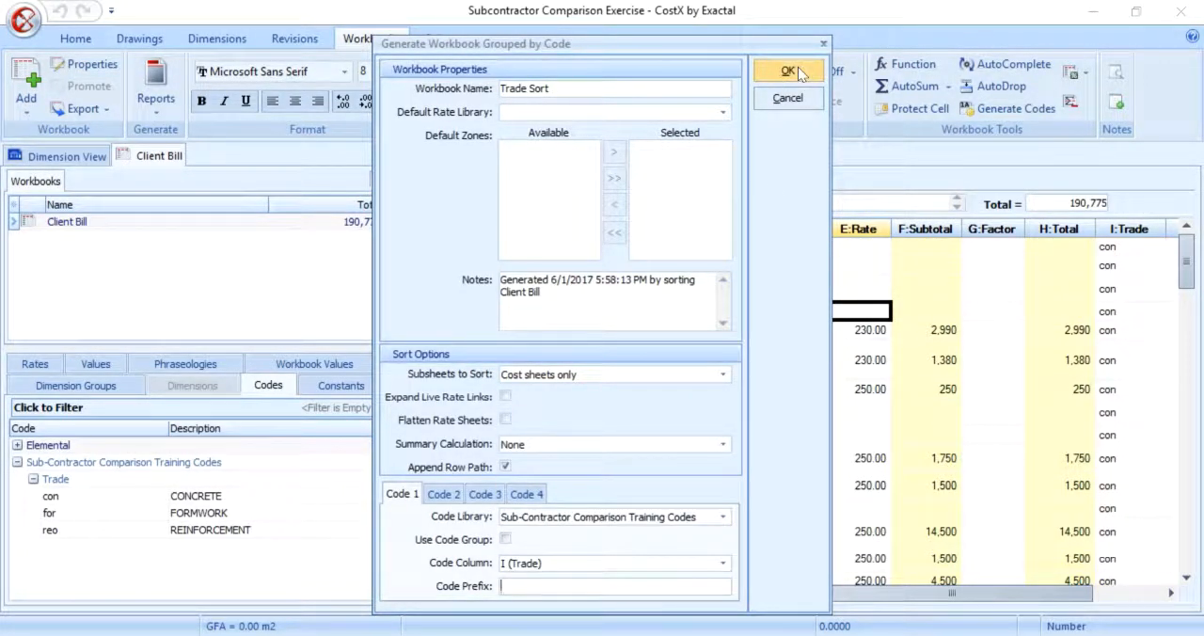
left_click(797, 73)
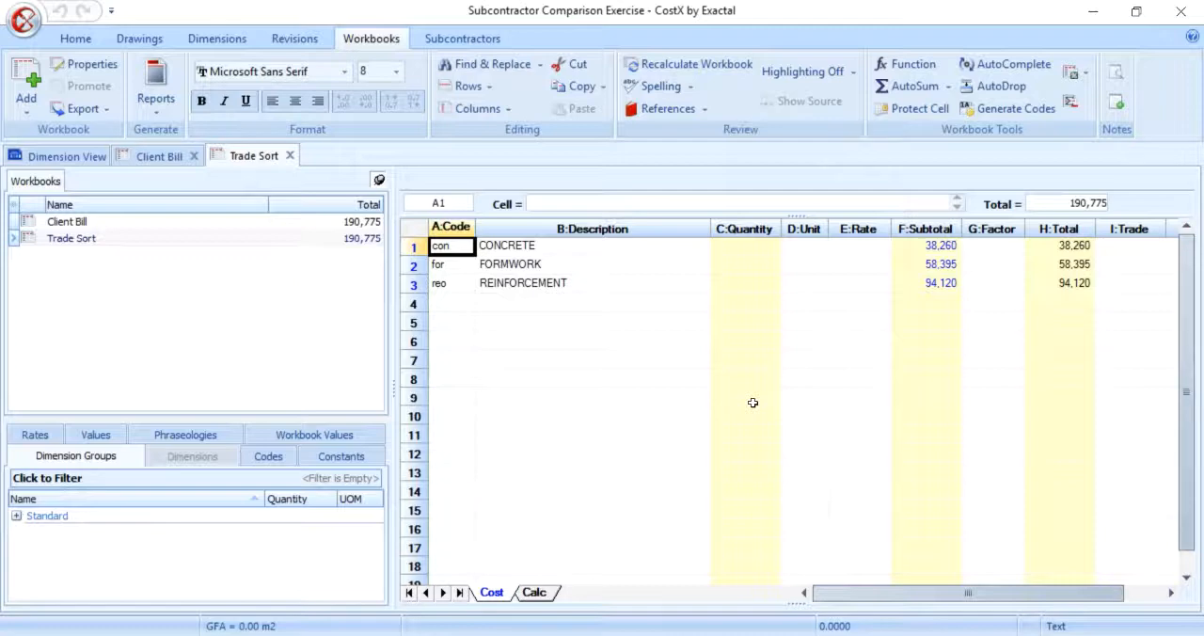
left_click_drag(595, 247, 725, 278)
left_click(725, 277)
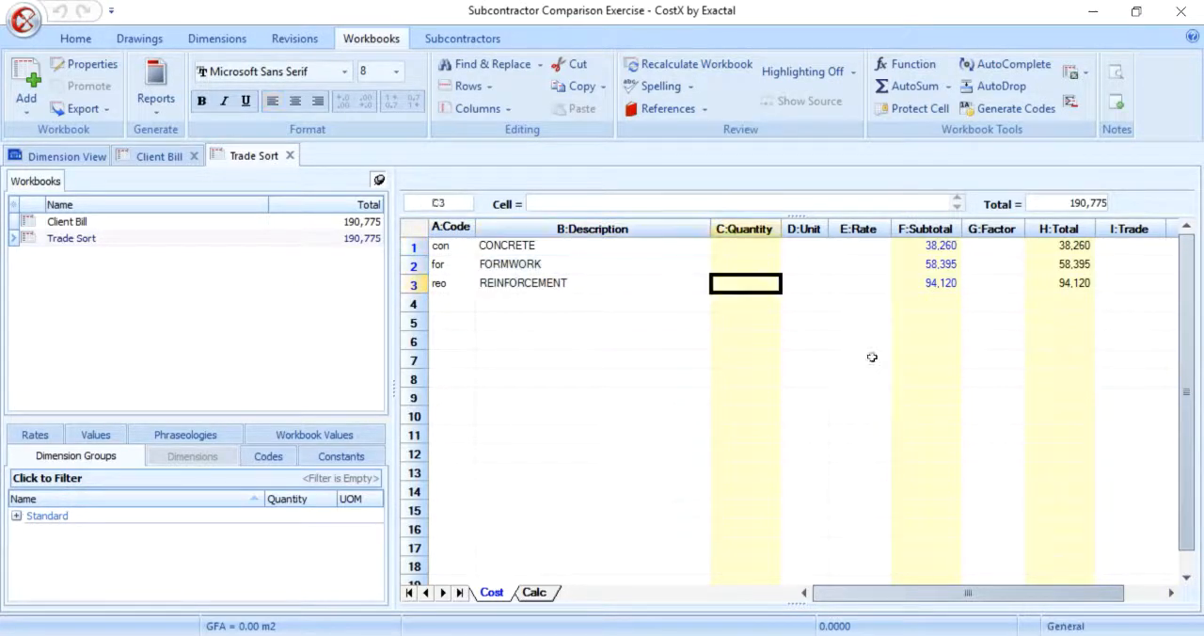
left_click(872, 357)
Step: Generate the subcontractor workbook Trade Sort Subcontractor Comparison with all three trades, Leave Blank Initially for the preferred subcontractor and default allowance column names
left_click(26, 103)
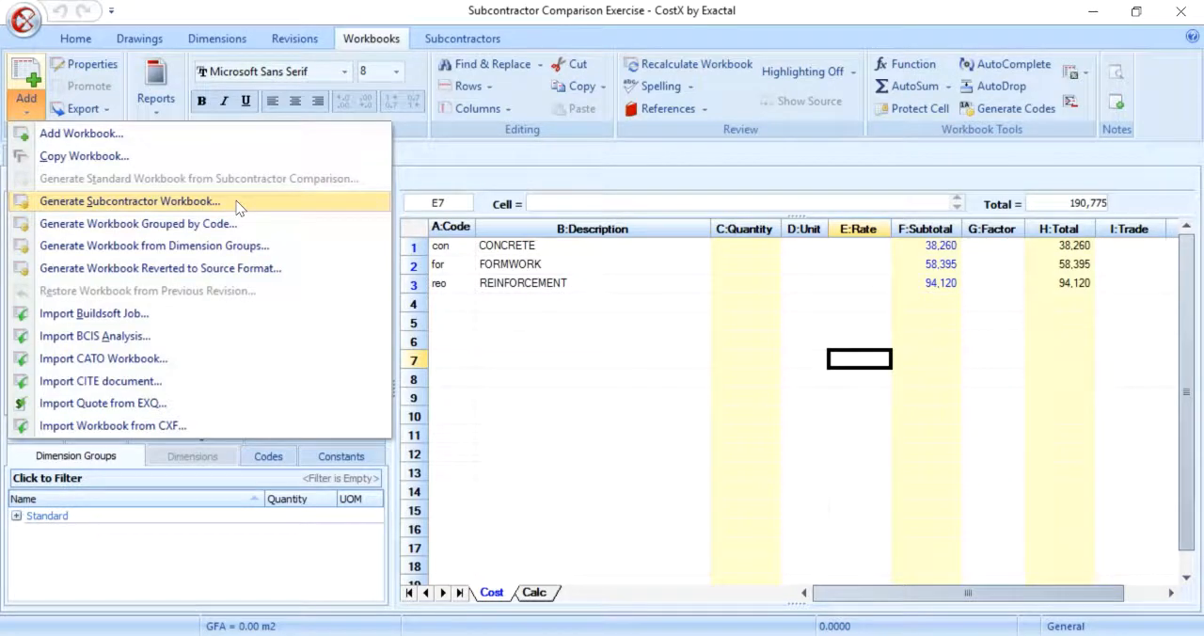
left_click(236, 203)
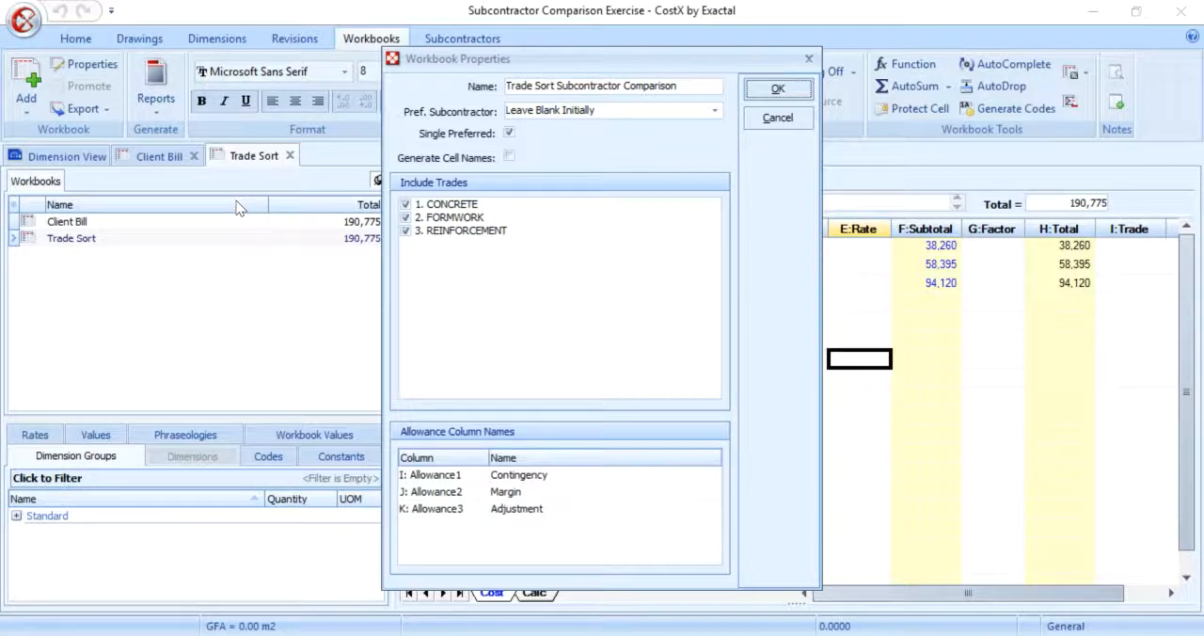
left_click(715, 110)
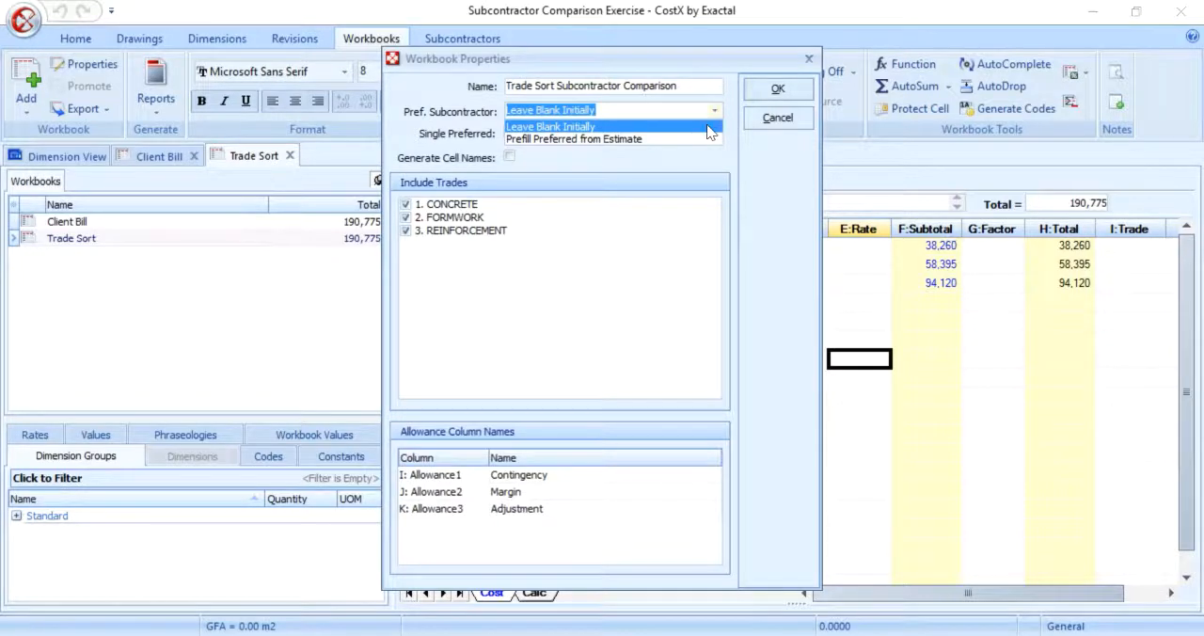
left_click(707, 126)
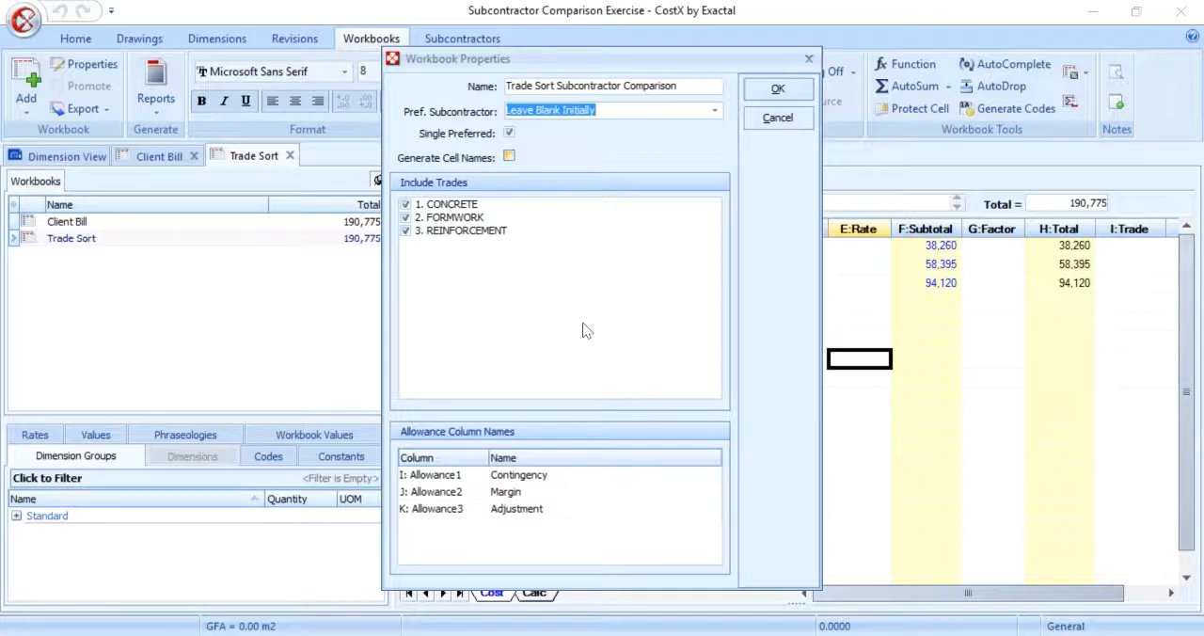
left_click(550, 475)
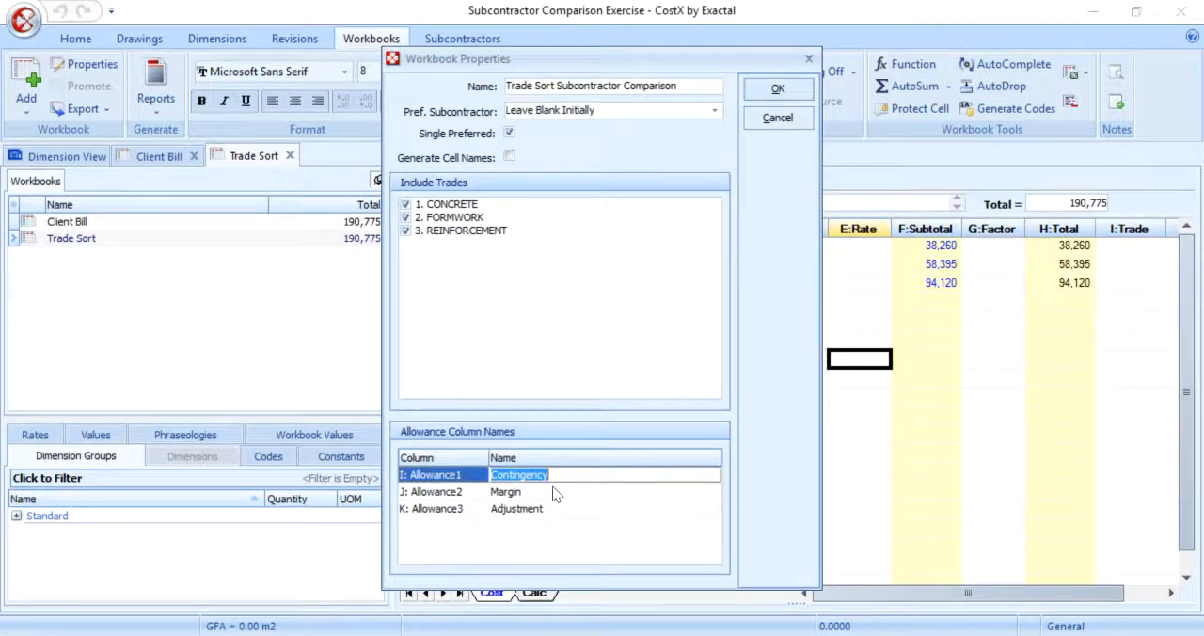
left_click(554, 493)
left_click(559, 508)
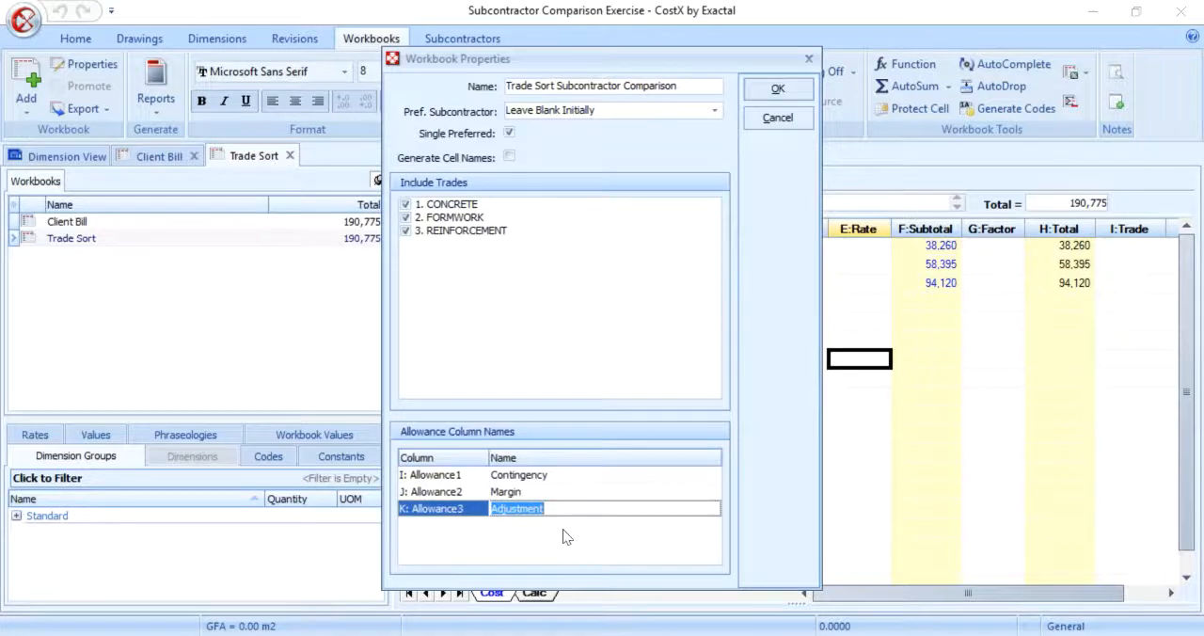
left_click(767, 94)
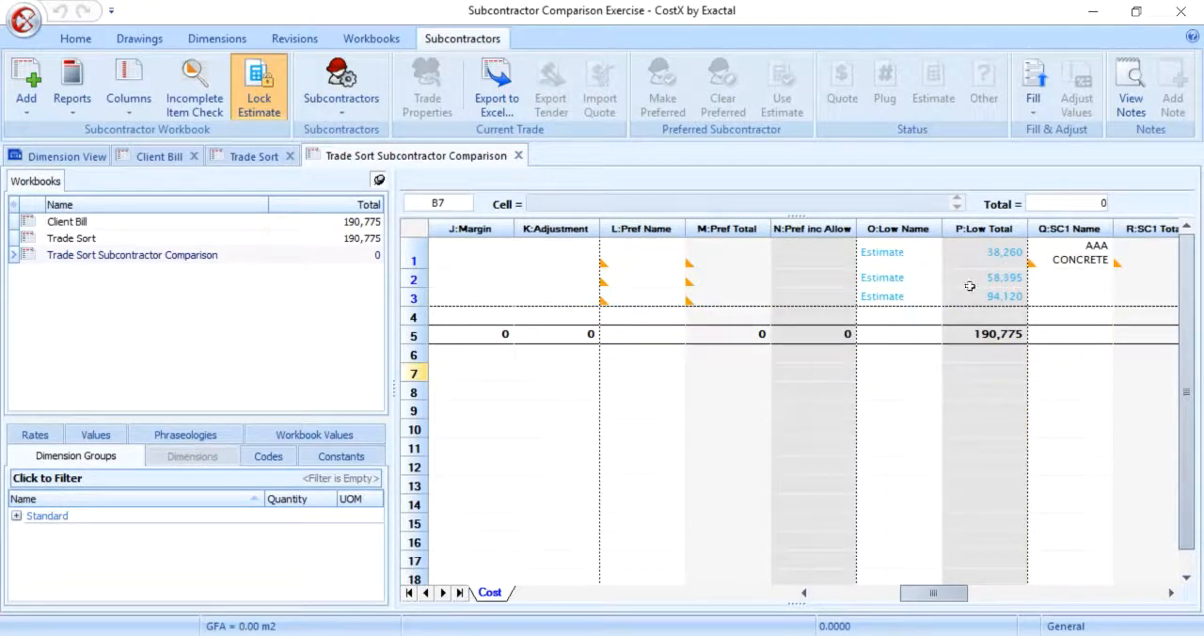
Step: Examine the comparison workbook's preferred and low totals, column options, and the subcontractor columns for the CONCRETE trade
left_click(779, 333)
left_click(965, 337)
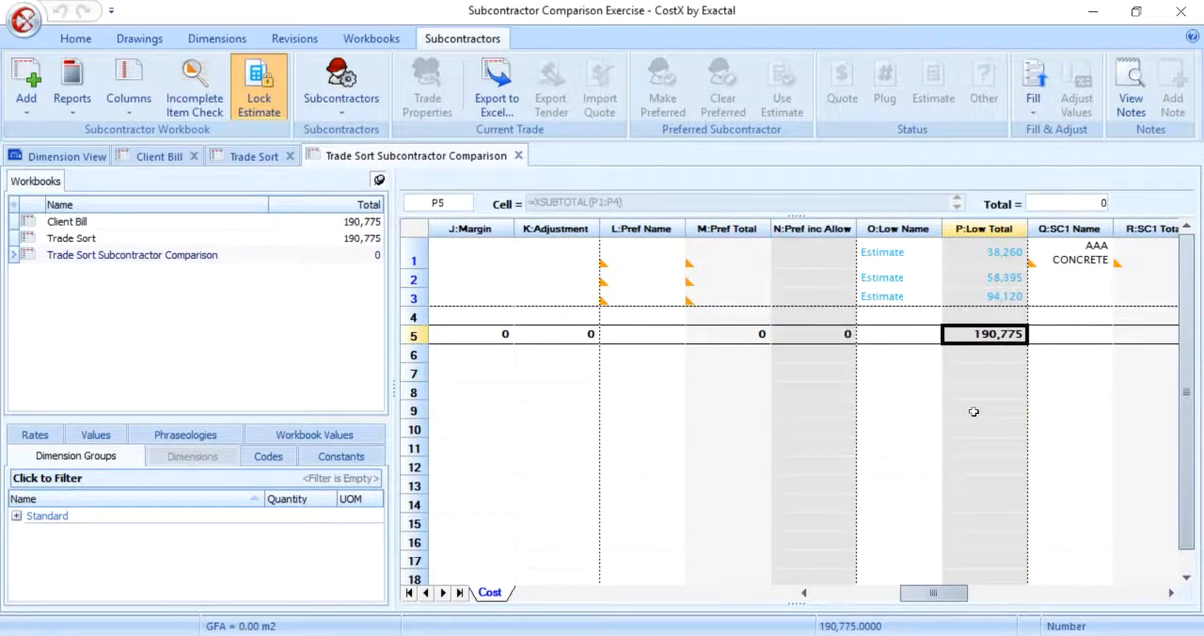
left_click(1108, 281)
left_click(1125, 295)
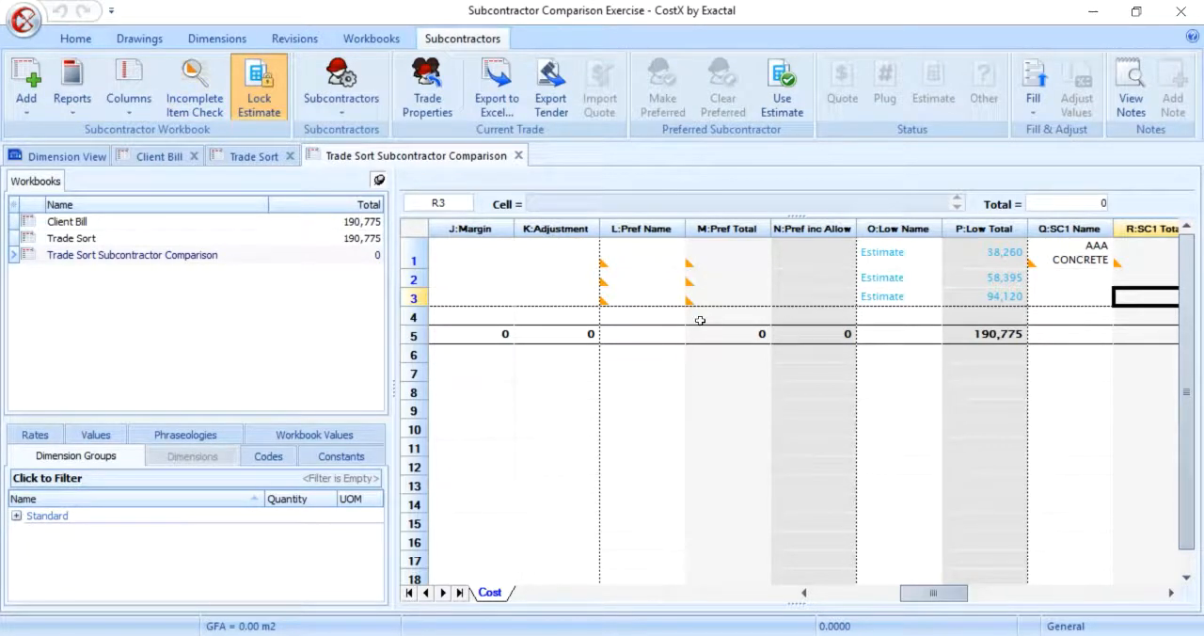
left_click(115, 83)
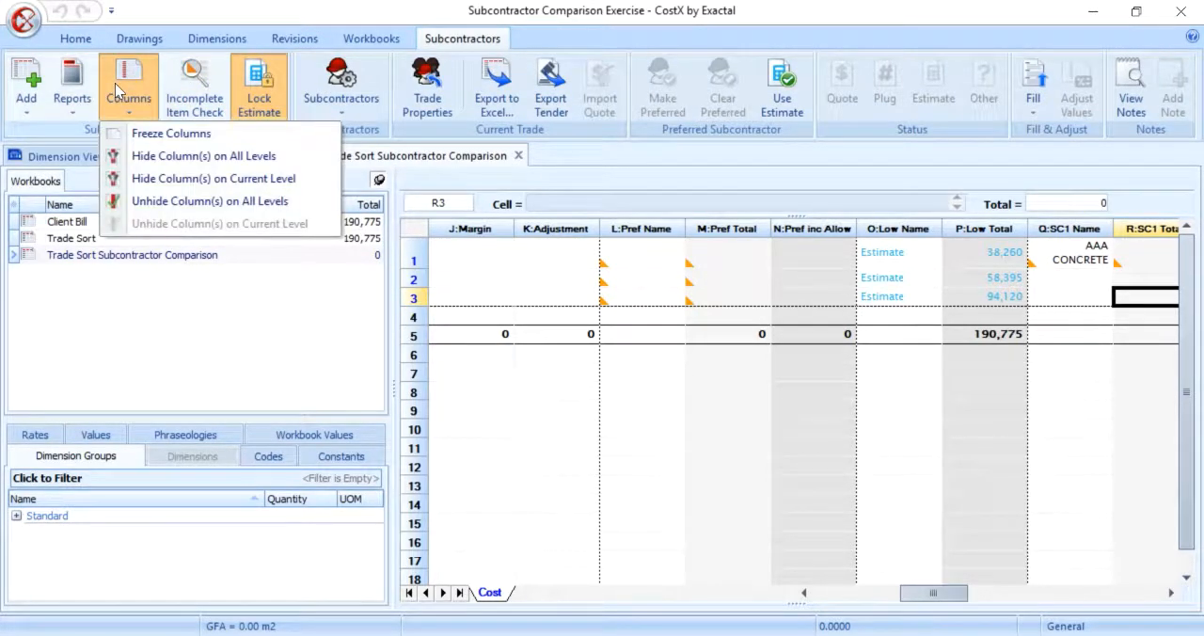
left_click(115, 83)
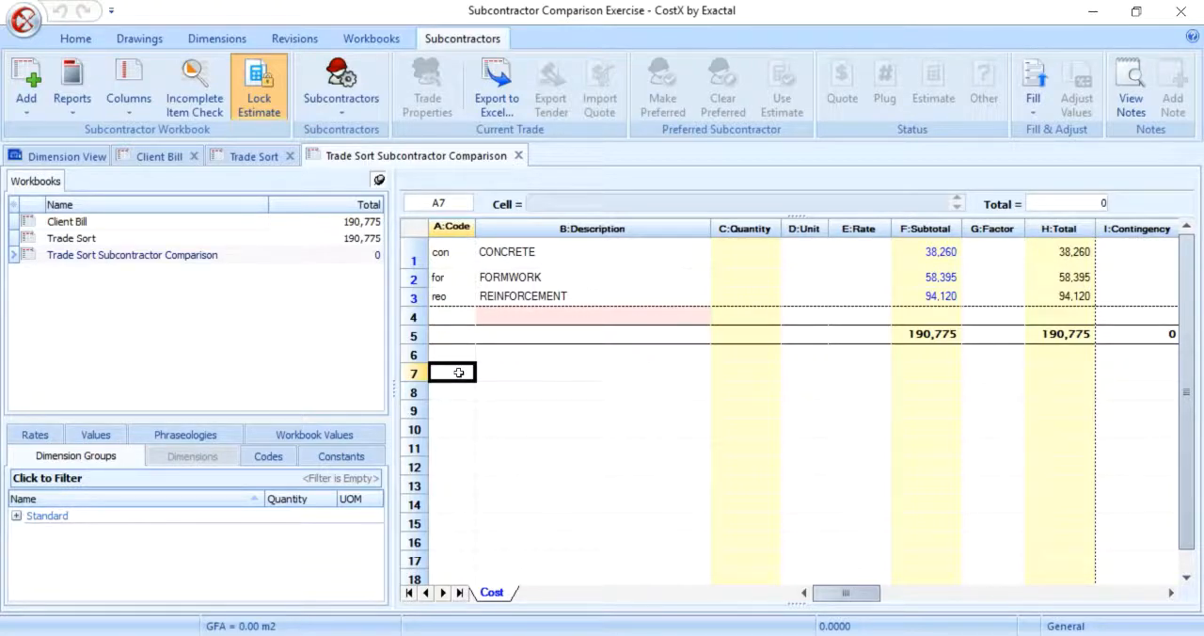
left_click_drag(847, 594, 972, 595)
left_click_drag(724, 252, 965, 246)
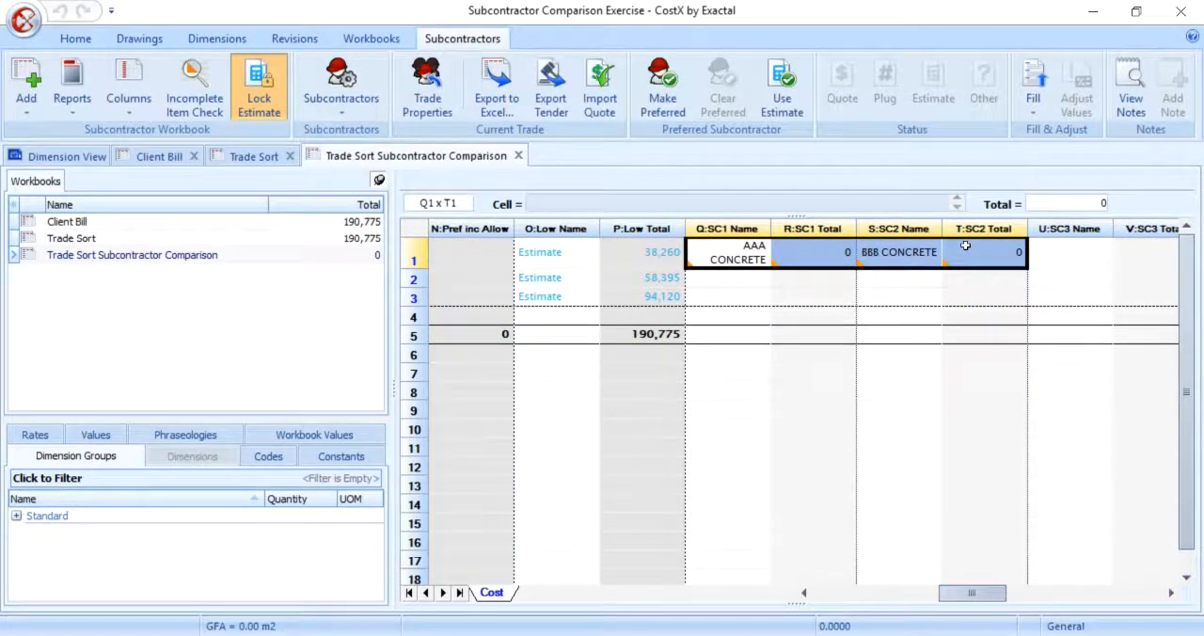
Step: Insert the subcontractor Acme Formwork with short name Acme and the Formwork trade into the subcontractors list
left_click(965, 246)
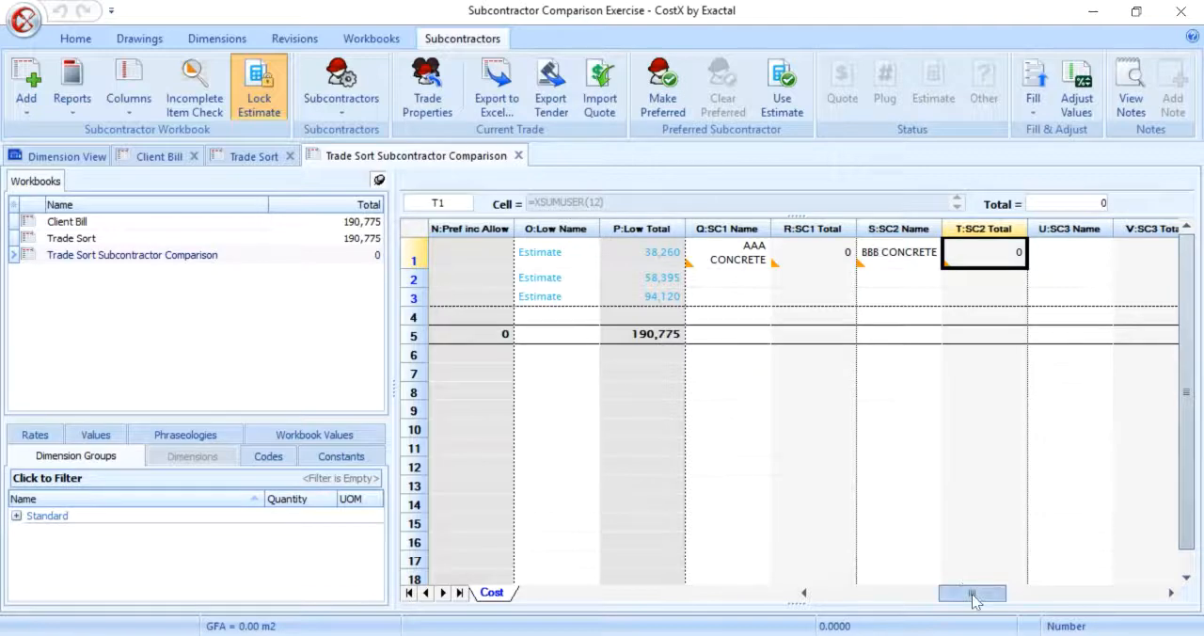
left_click_drag(972, 593, 842, 593)
left_click(578, 374)
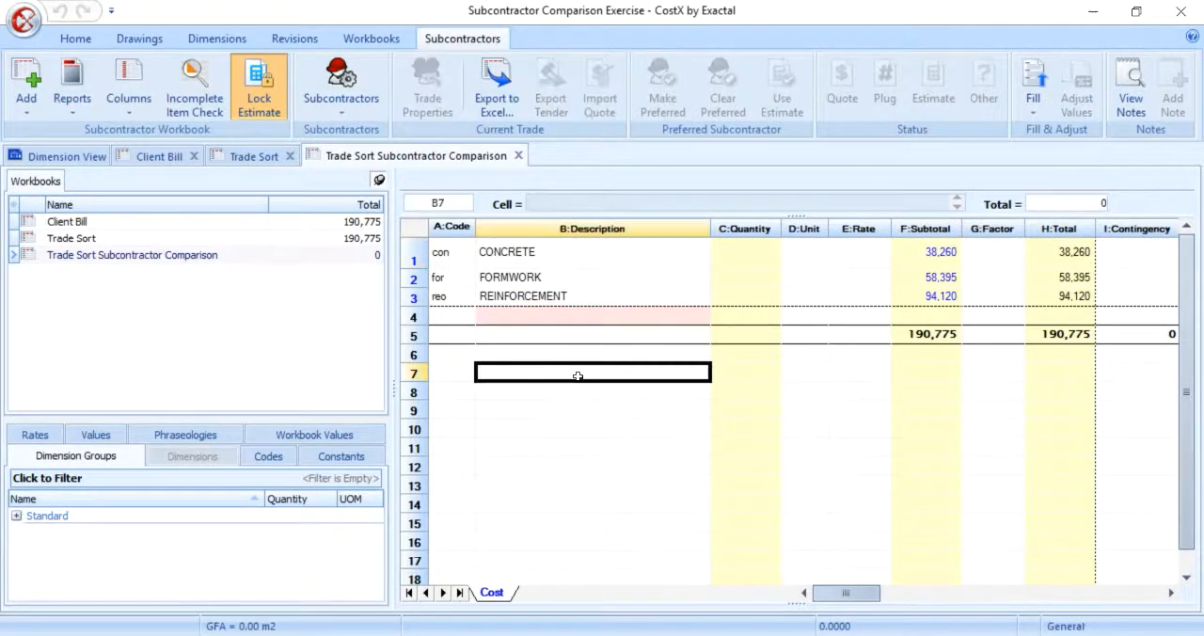
left_click(559, 280)
left_click(365, 103)
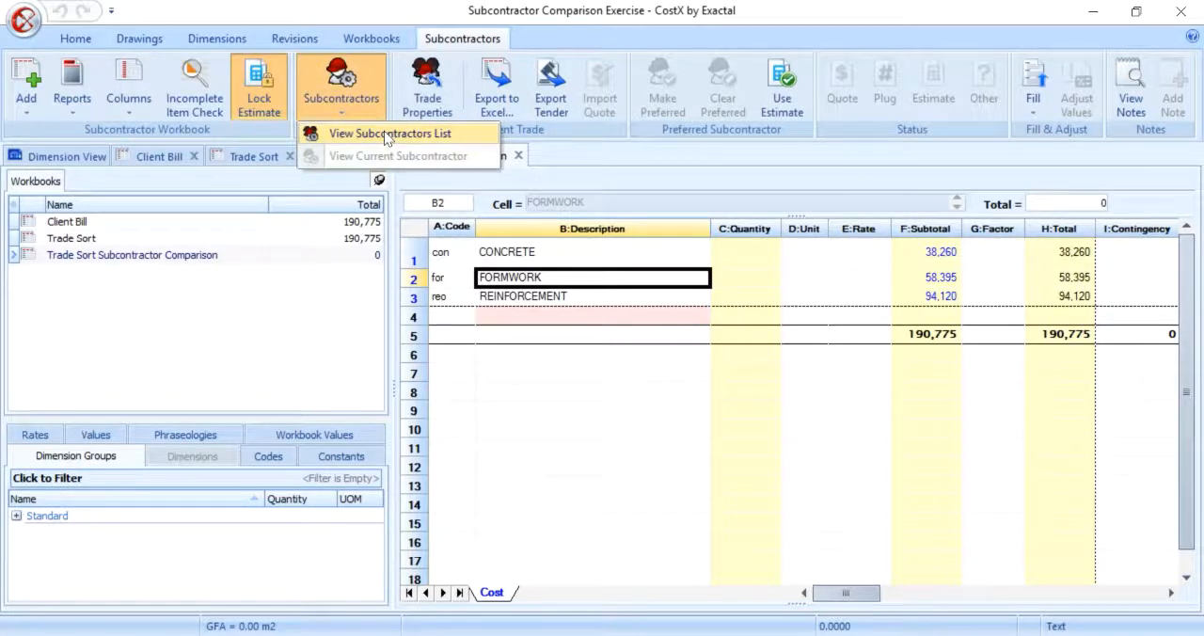
left_click(385, 137)
left_click(897, 143)
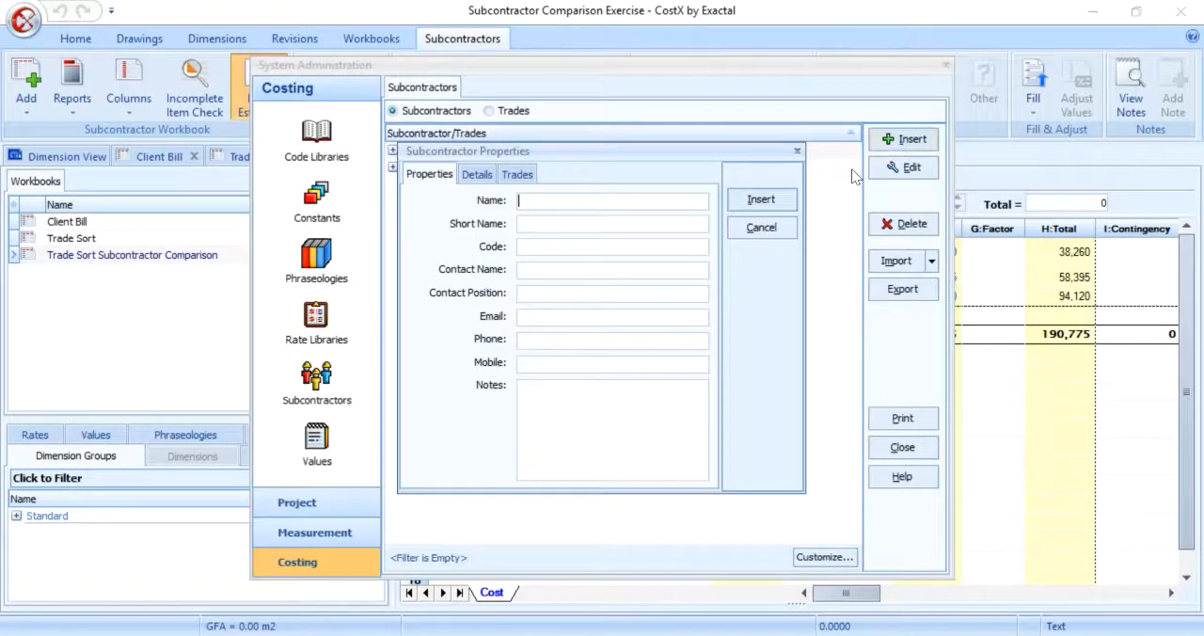
type("Acme Formwork")
key("Tab")
type("ACME")
left_click(517, 174)
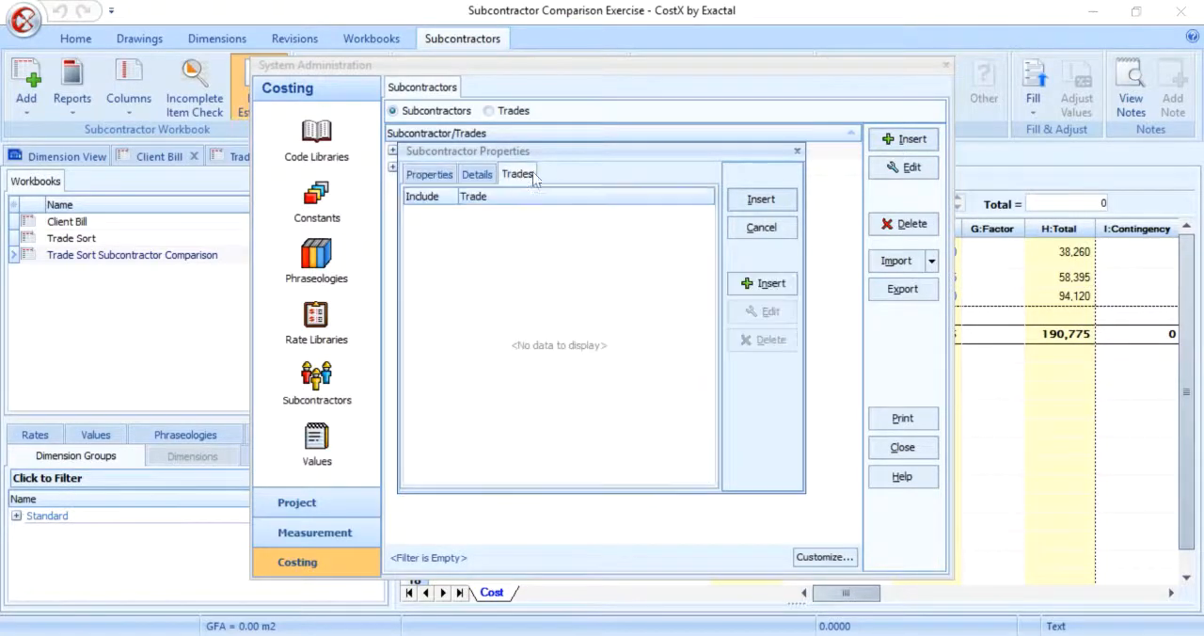
left_click(769, 284)
left_click(755, 316)
left_click(761, 199)
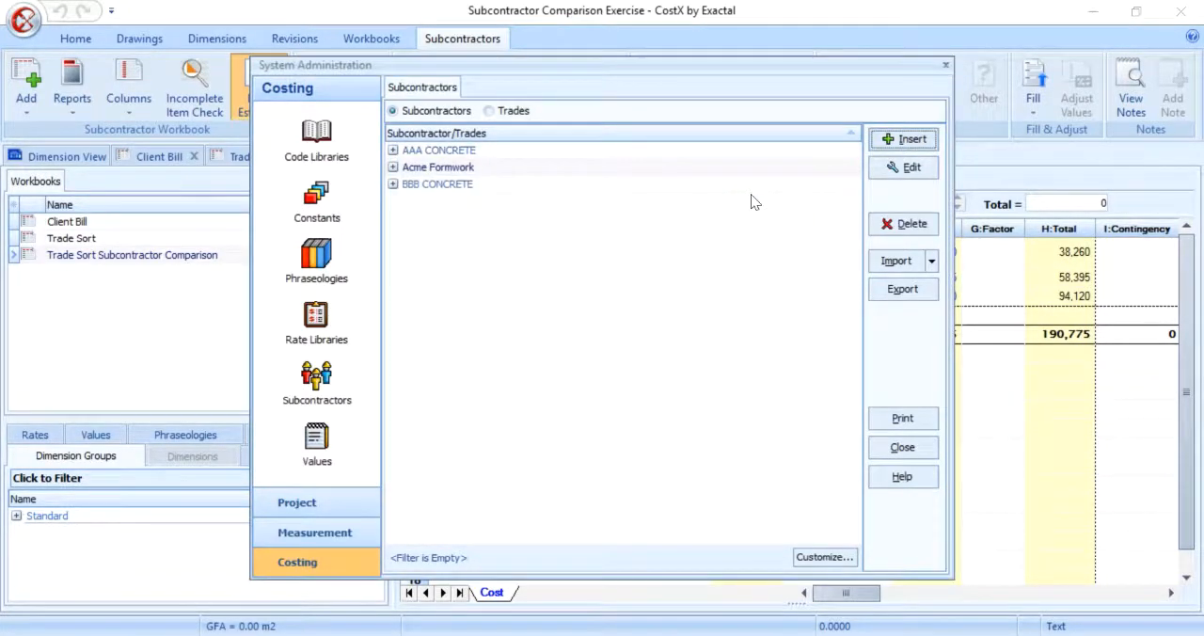
Step: Insert the subcontractor Easy Formwork with short name Easy and the Formwork trade, and close the subcontractors list
left_click(903, 138)
type("Easy Formwork")
key("Tab")
type("Easy")
left_click(532, 175)
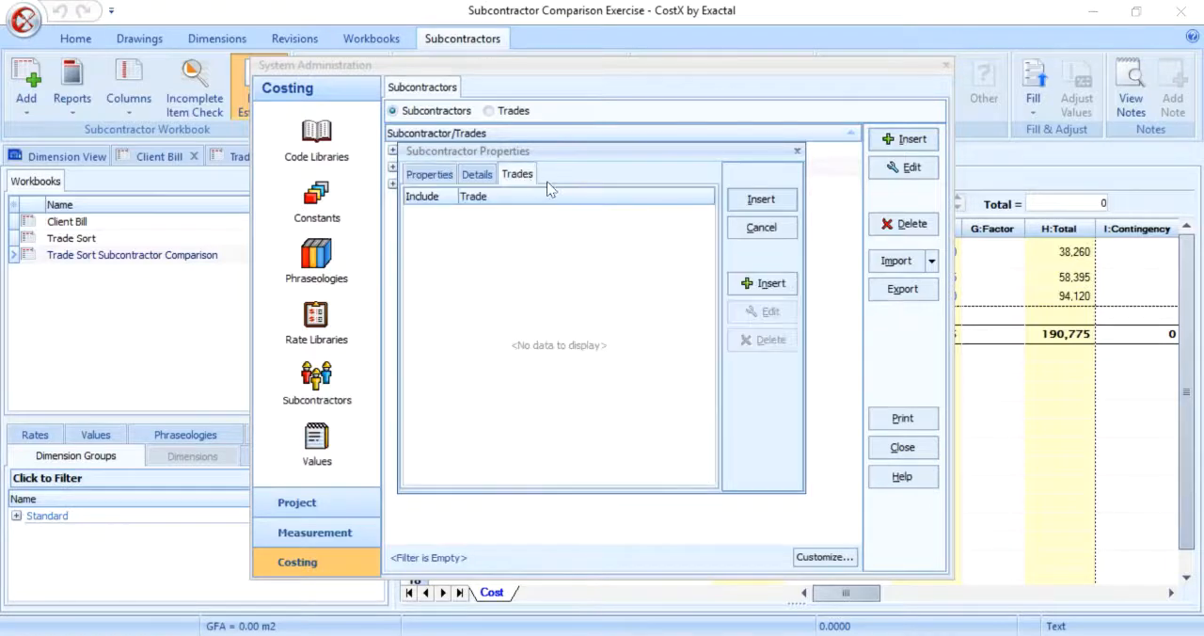
left_click(768, 283)
left_click(755, 315)
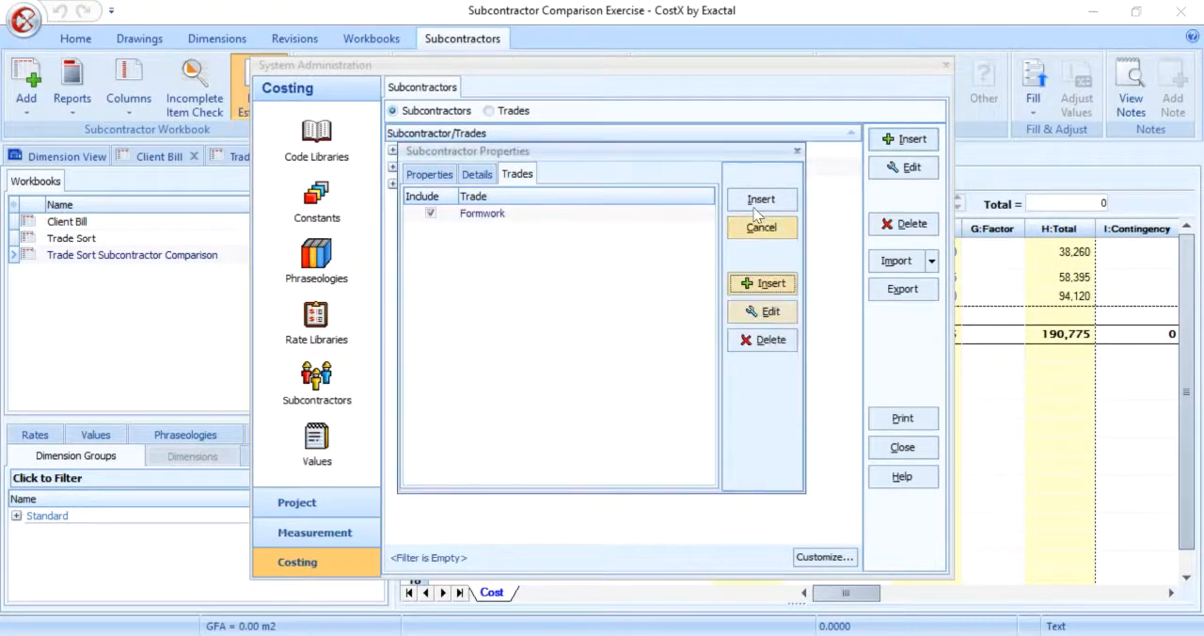
left_click(754, 202)
left_click(893, 448)
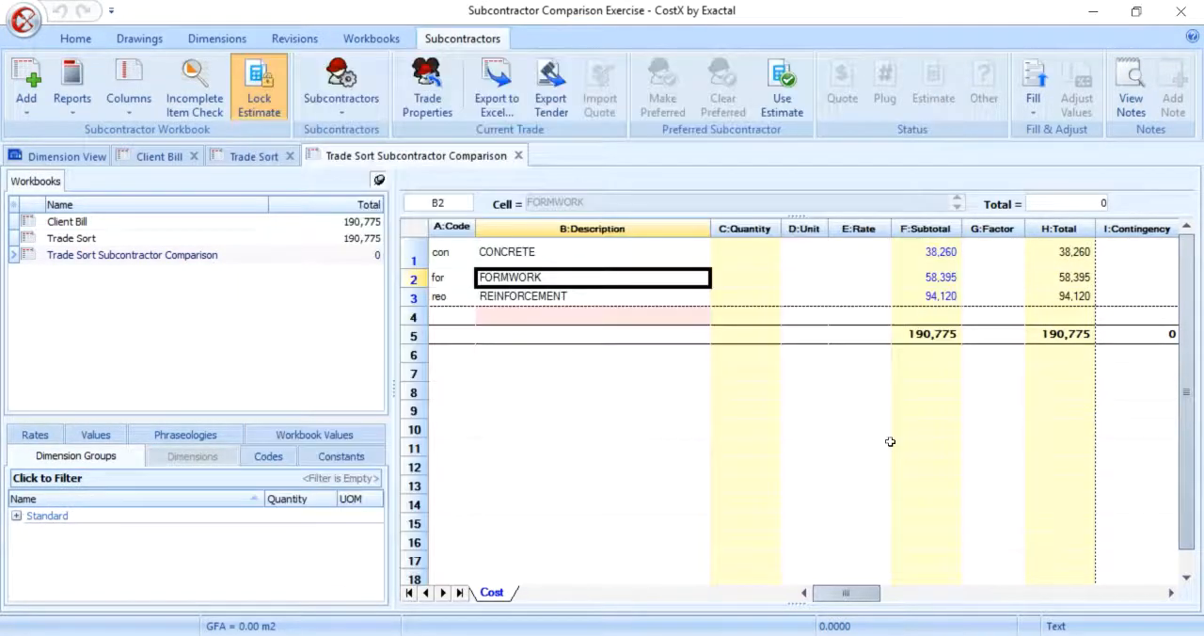
Step: Set Acme Formwork and Easy Formwork to be used as subcontractors for the FORMWORK trade in its trade properties
left_click(446, 94)
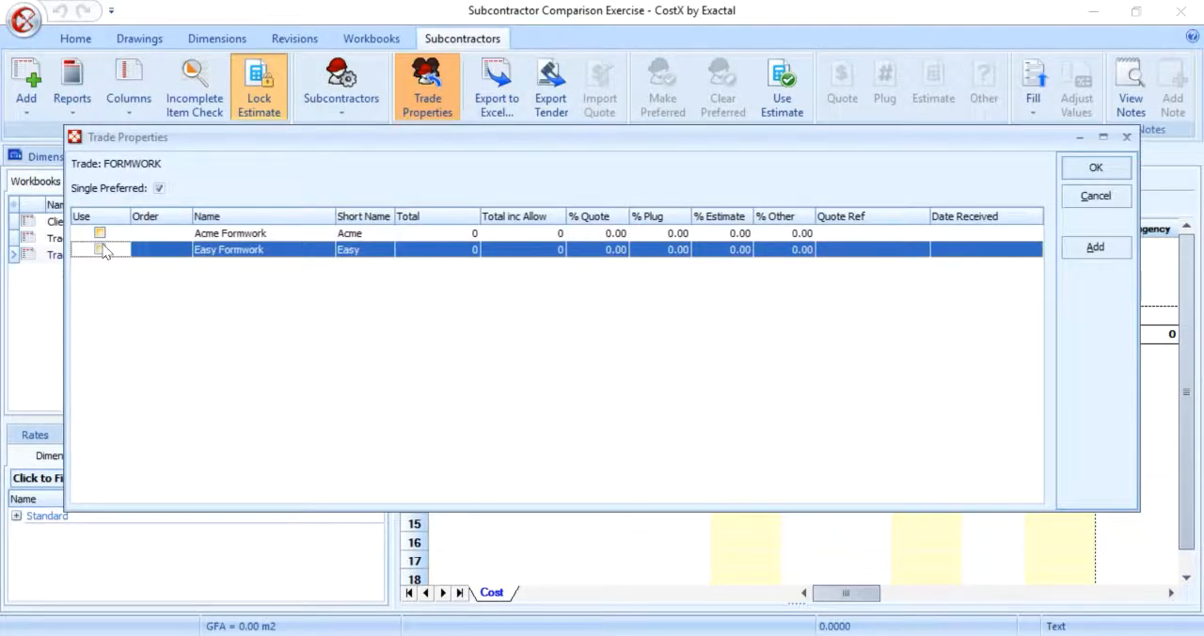
left_click(100, 233)
left_click(99, 249)
left_click(1077, 167)
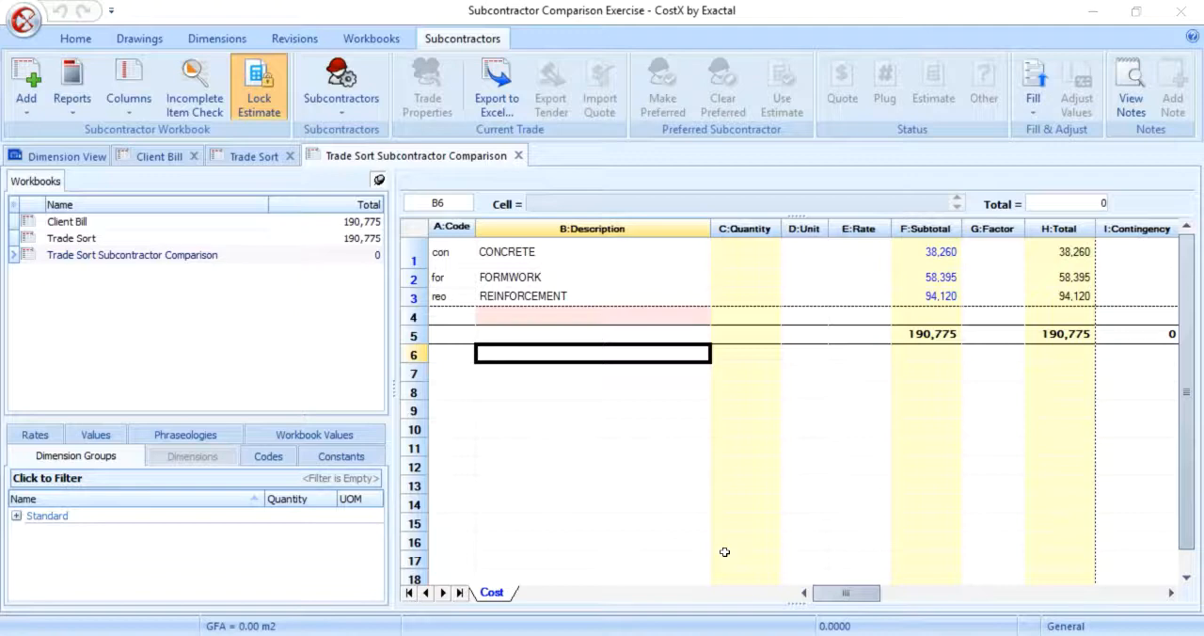
Step: Add Bobby's Reo (short name Bob) and Reology (short name Reo) to the REINFORCEMENT trade's properties
left_click(543, 295)
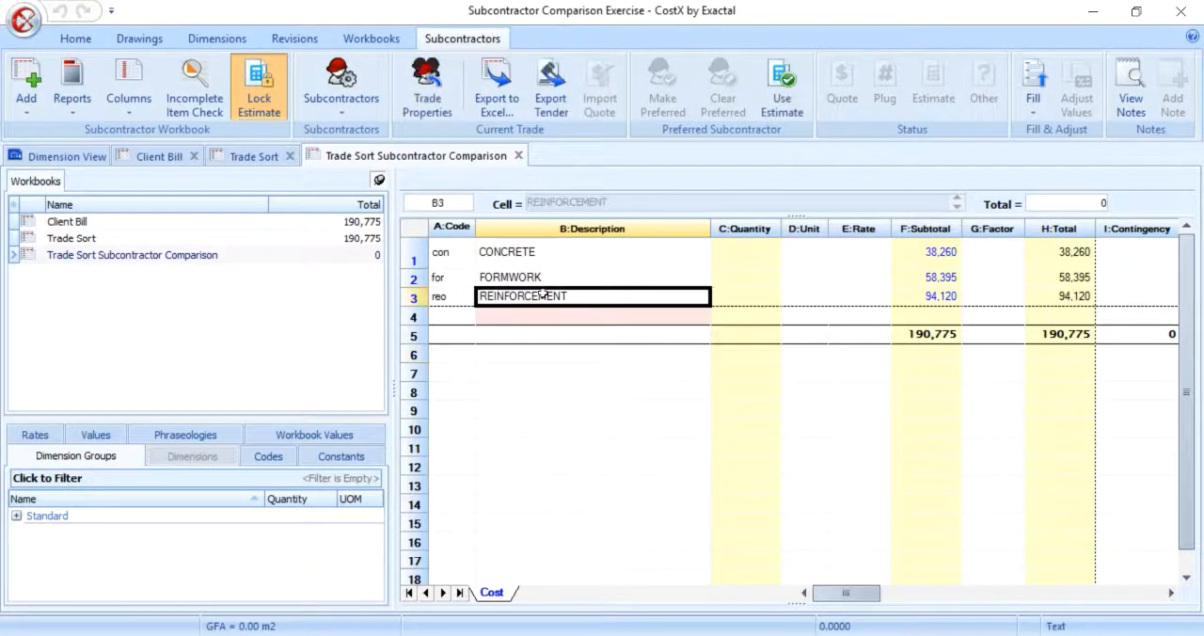
left_click(427, 94)
left_click(1096, 247)
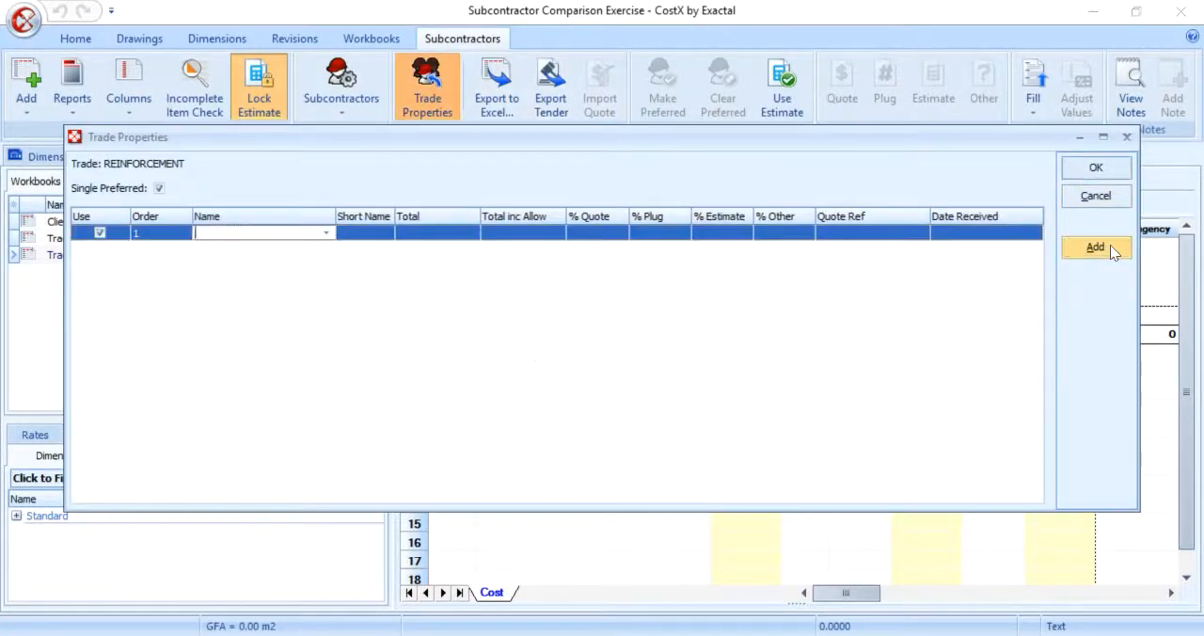
type("Bobby's Reo")
key("Tab")
type("Bob")
left_click(1087, 251)
type("Reology")
key("Tab")
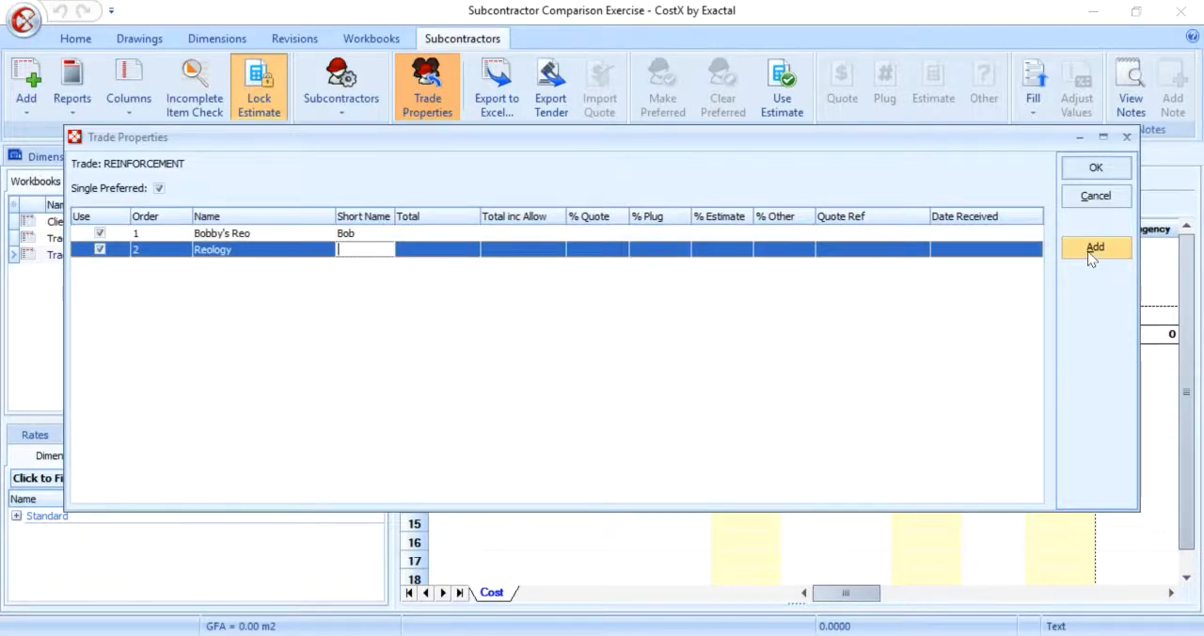
type("Reo")
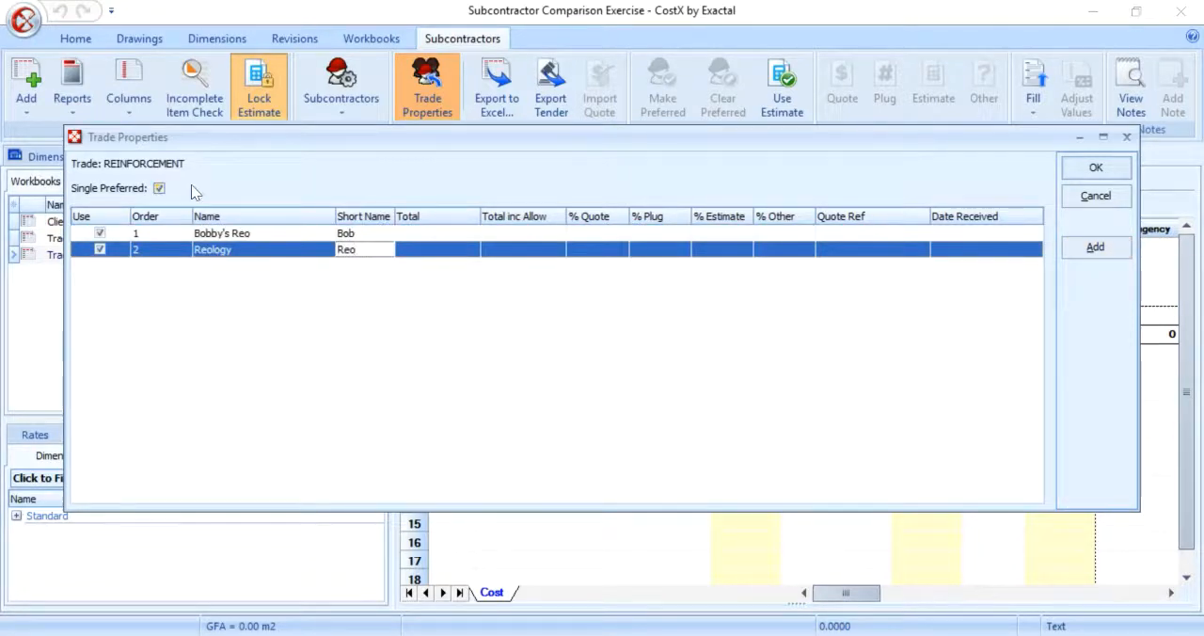
Step: Save the new reinforcement subcontractors to the System Administration list and include all of them whenever a subcontractor workbook is generated
left_click(1091, 169)
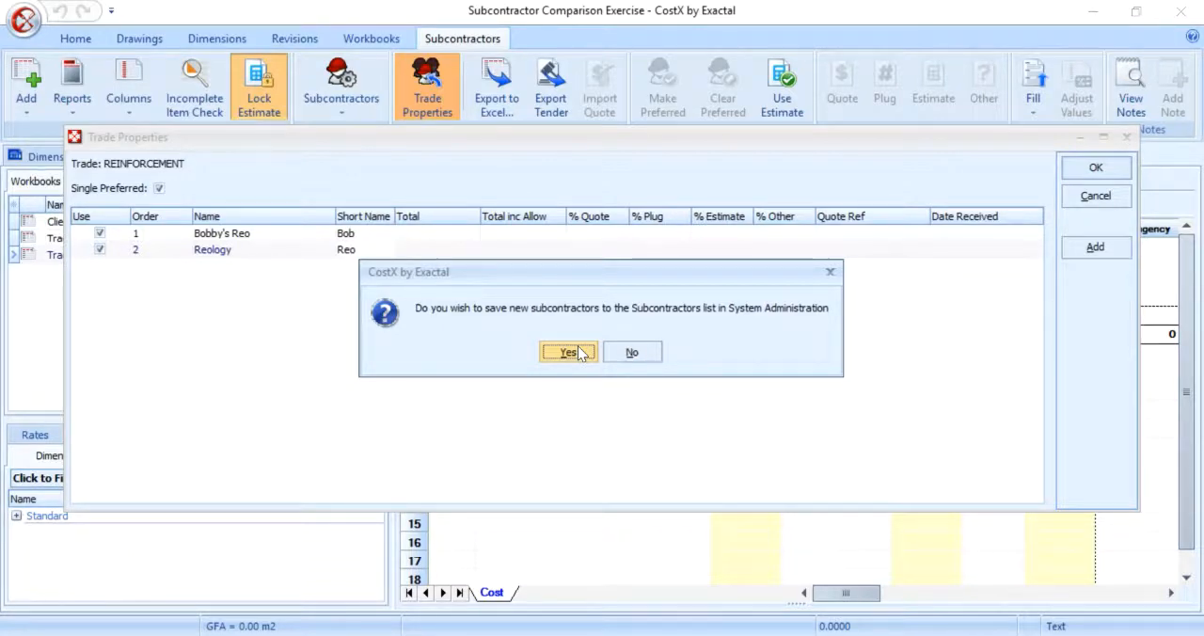
left_click(568, 352)
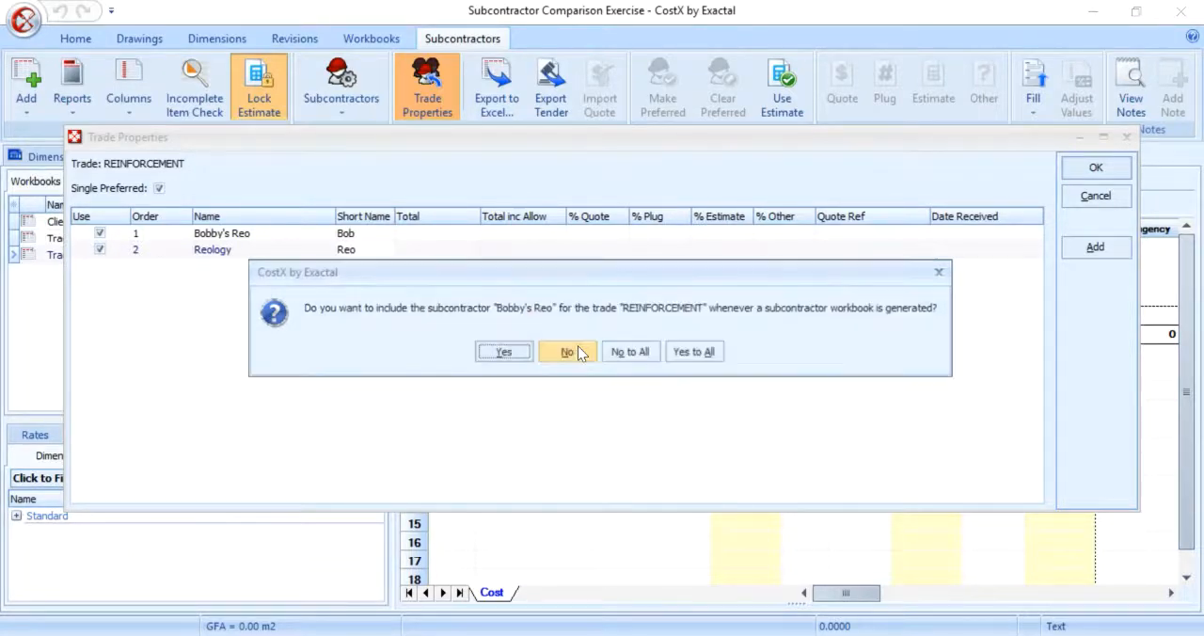
left_click(701, 355)
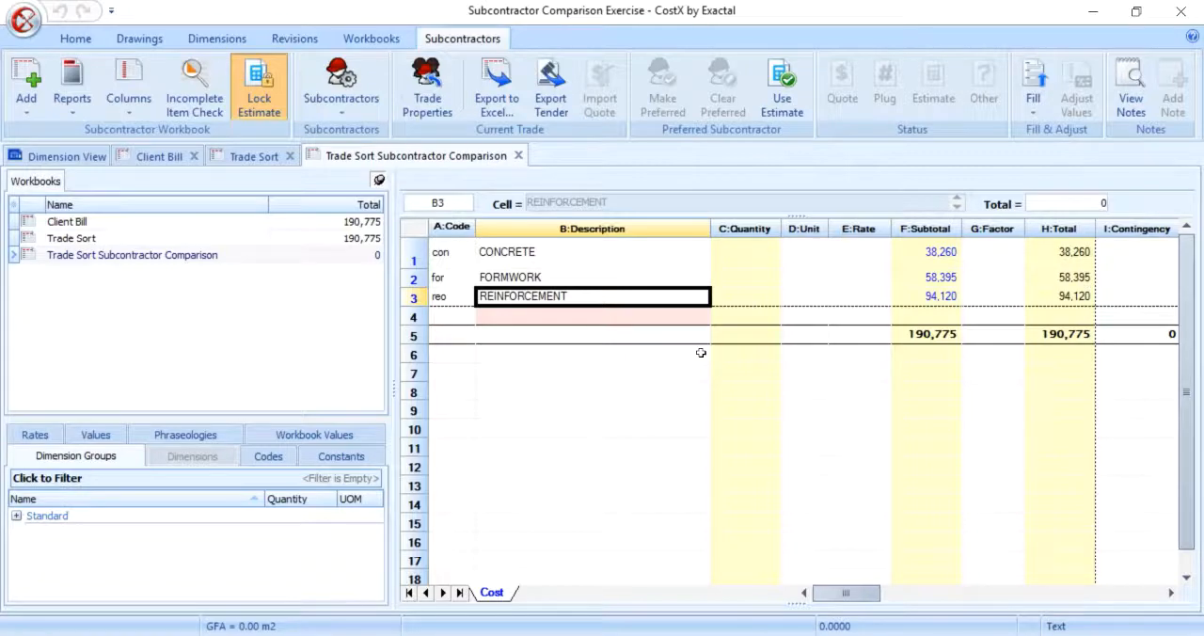
Step: Export a tender for the CONCRETE trade with All Drawings and Dimension Groups, quantities and quantity breakdowns
left_click_drag(847, 593, 960, 592)
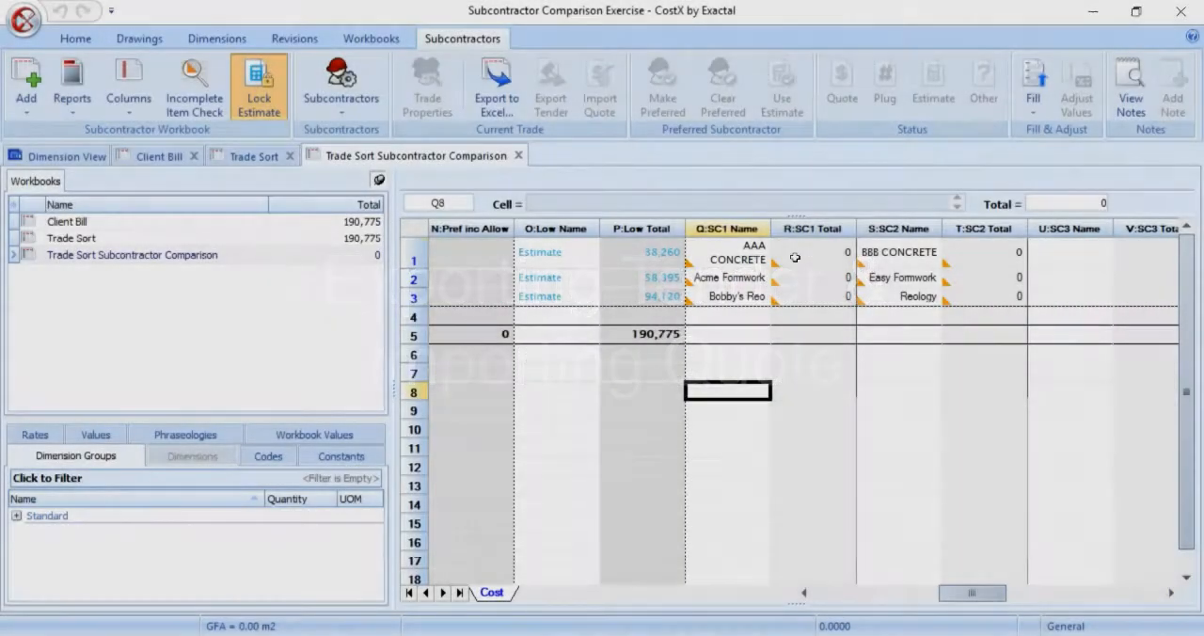
left_click(795, 257)
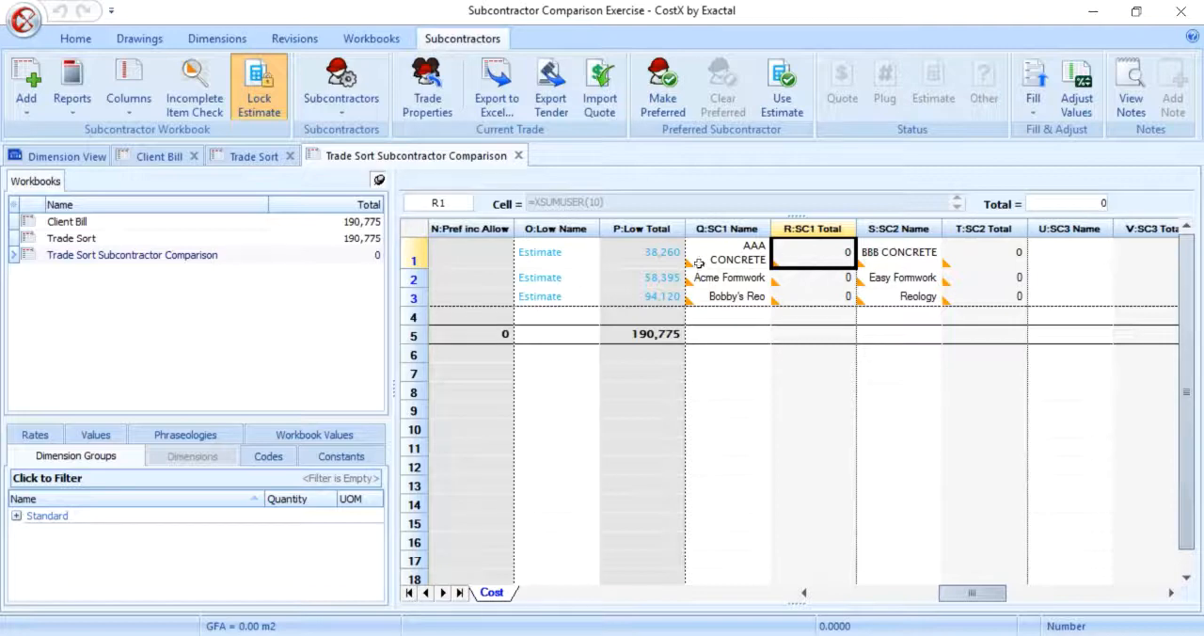
left_click(552, 94)
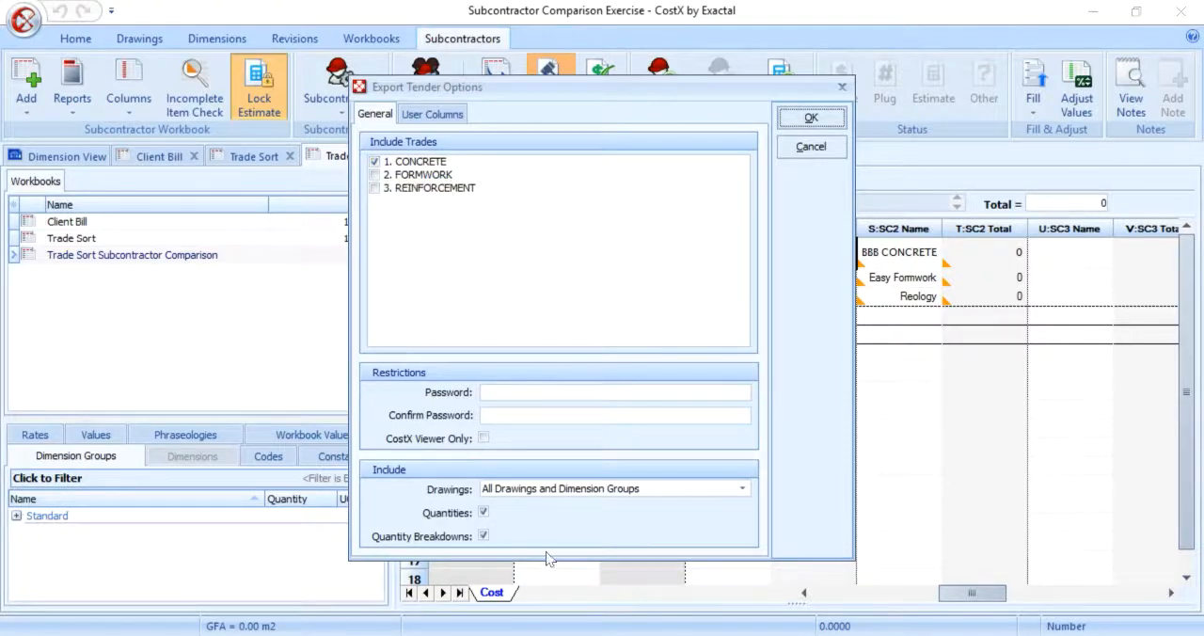
left_click(784, 123)
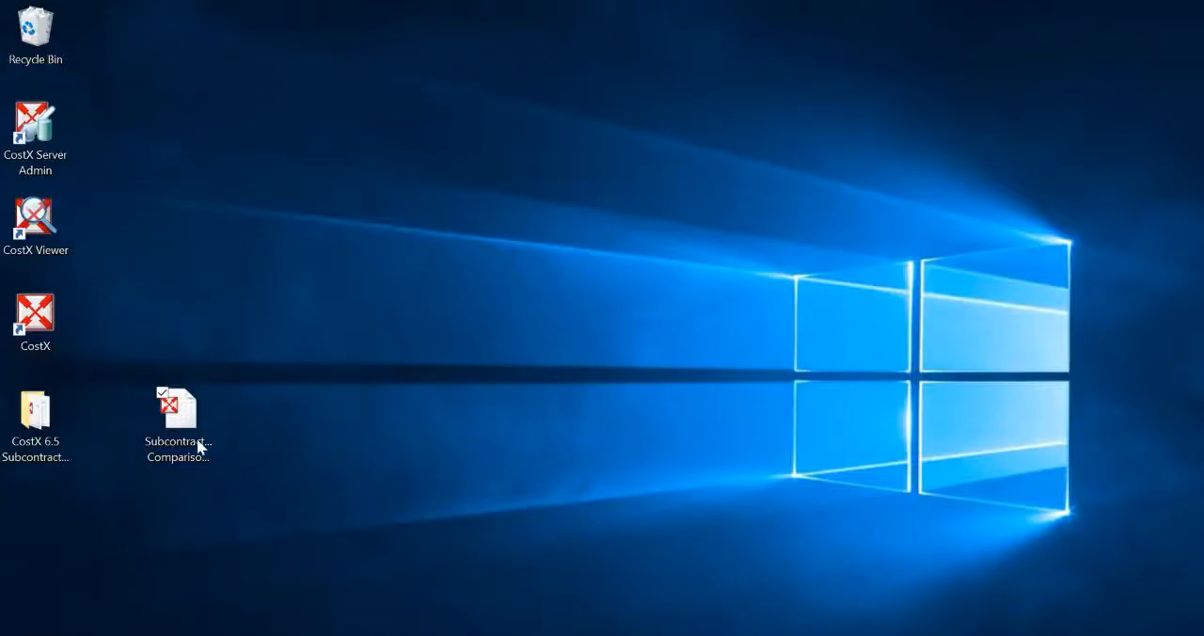
left_click(188, 443)
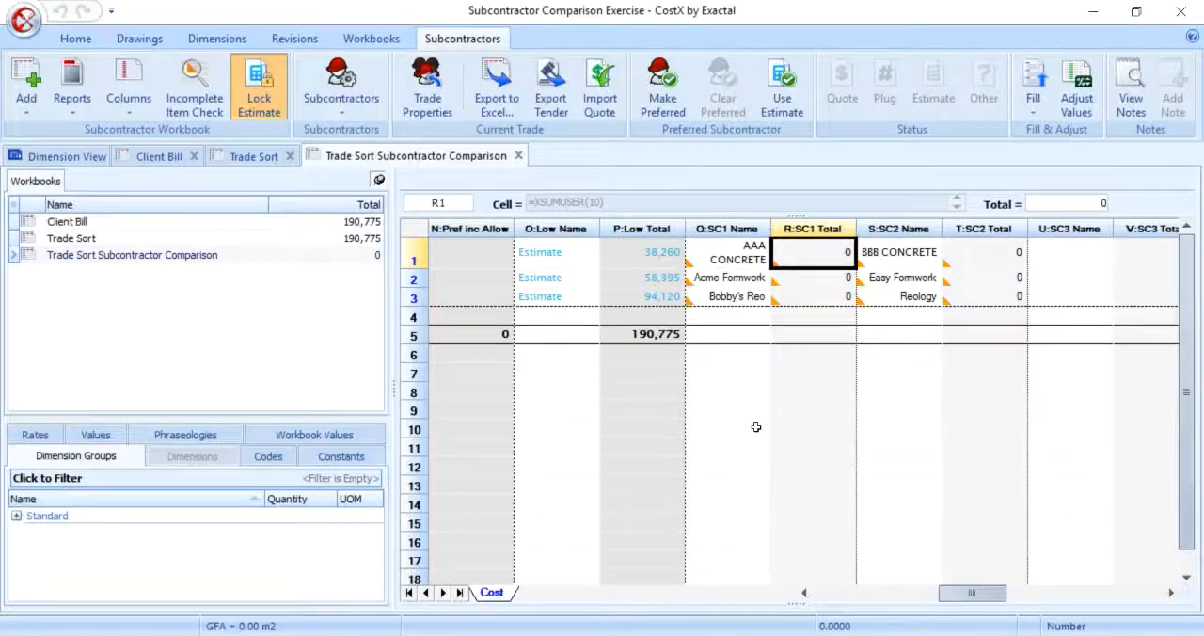
Step: Import the quote file Quote - AAA CONCRETE - 2017-06-01 - 1 for subcontractor AAA CONCRETE
left_click(727, 487)
left_click(727, 252)
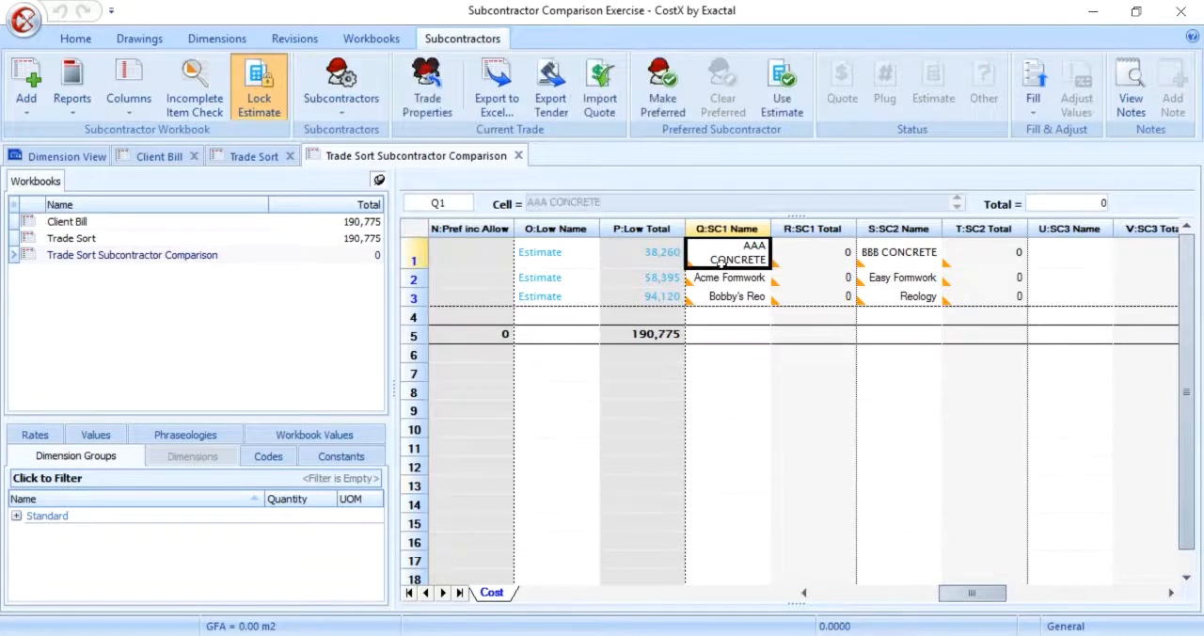
left_click(603, 84)
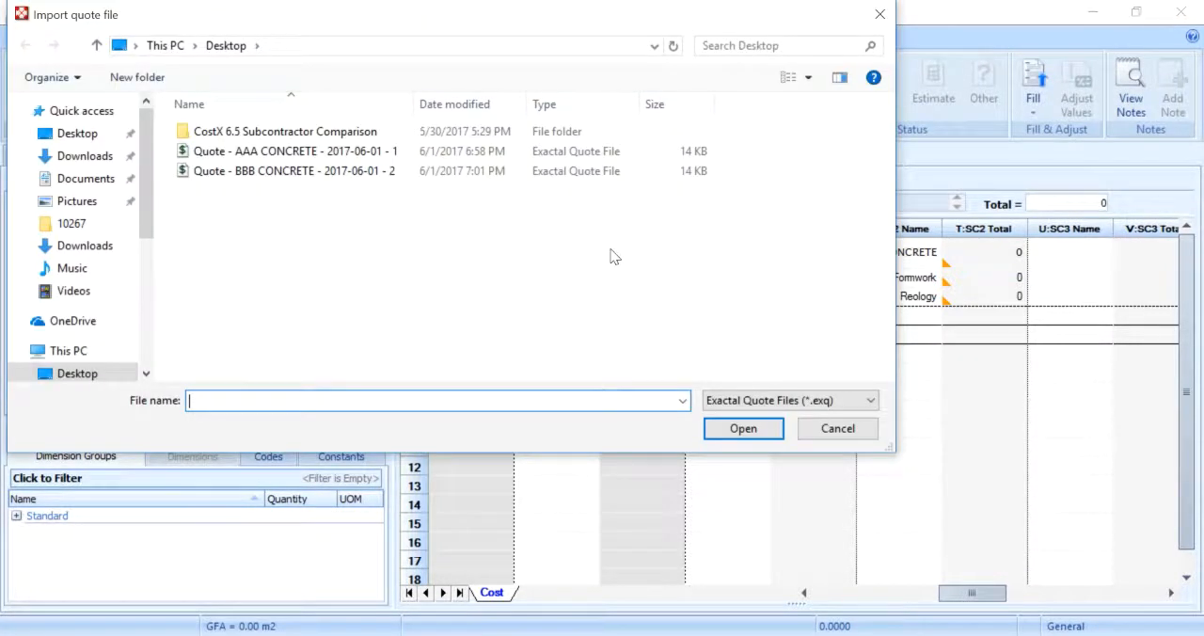
left_click(452, 154)
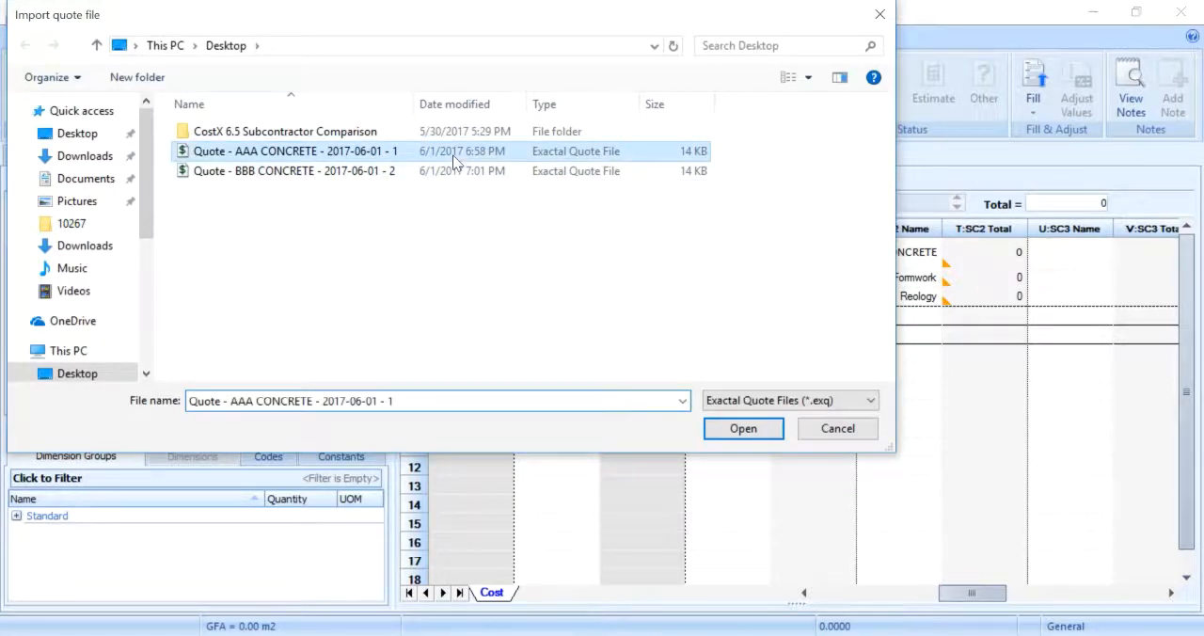
double_click(453, 155)
left_click(794, 279)
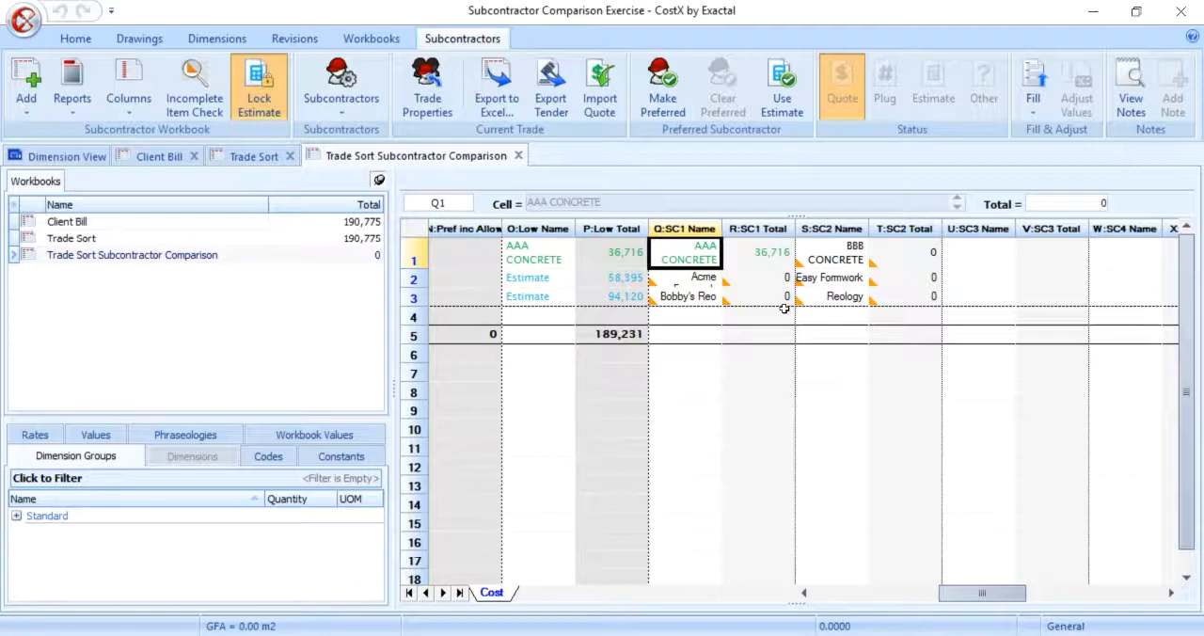
Step: Import the quote file Quote - BBB CONCRETE - 2017-06-01 - 2 for subcontractor BBB CONCRETE
left_click(889, 255)
left_click(592, 119)
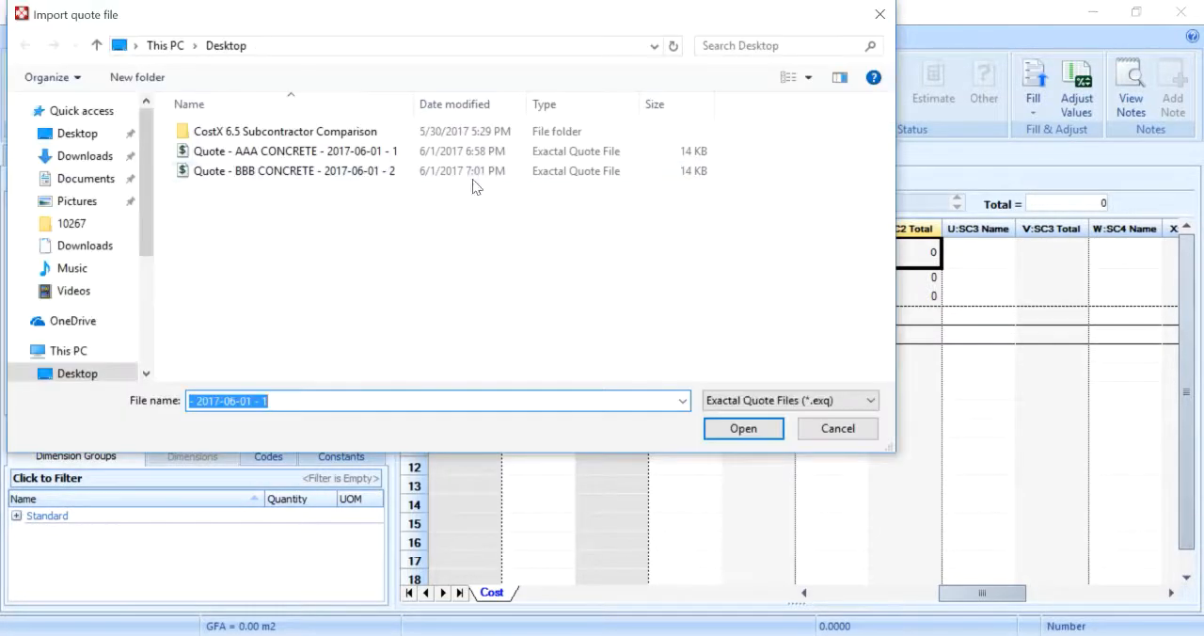
left_click(471, 175)
double_click(471, 175)
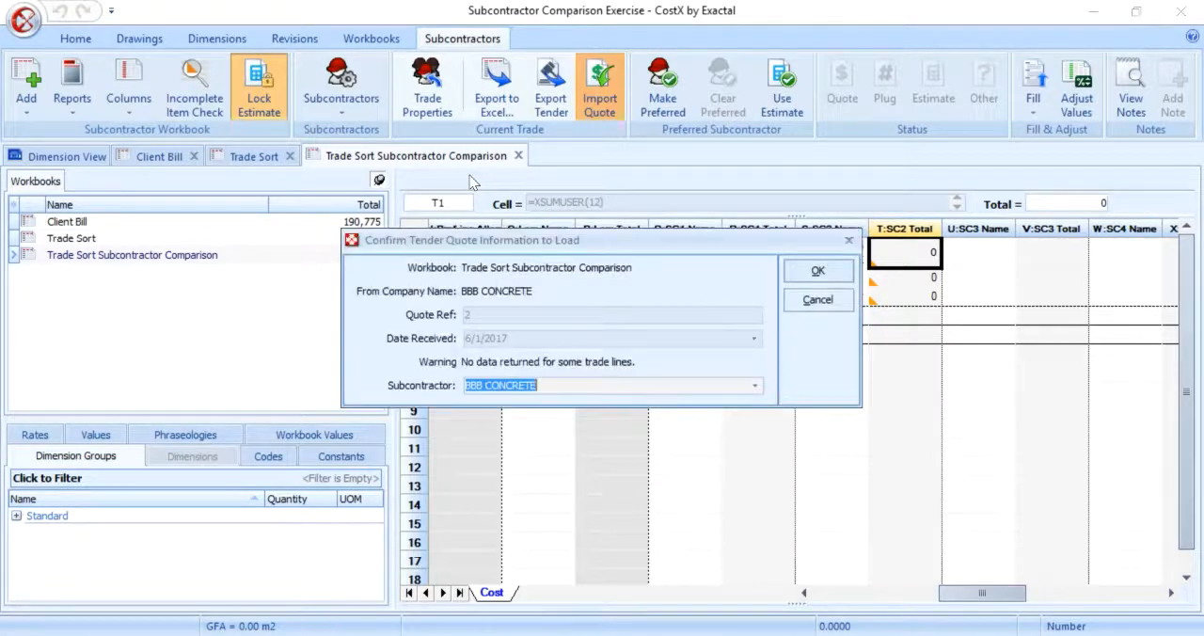
left_click(788, 271)
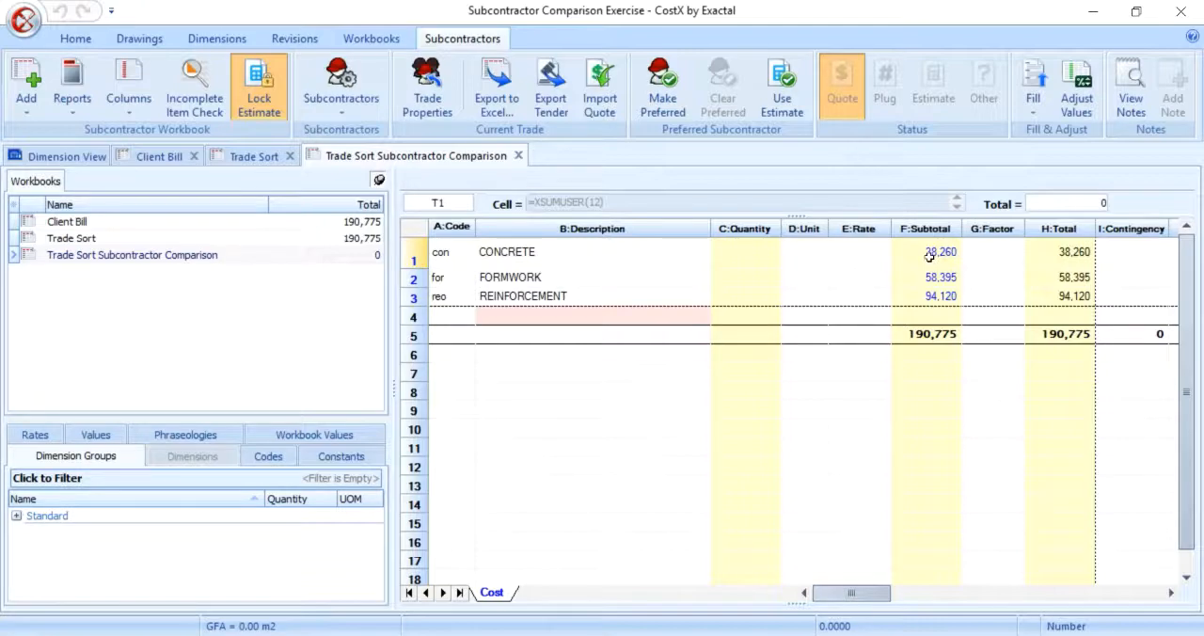
Step: Drill into the CONCRETE trade's estimate items and hide the Factor and Total columns on all levels
double_click(930, 252)
scroll(1009, 449, "down", 5)
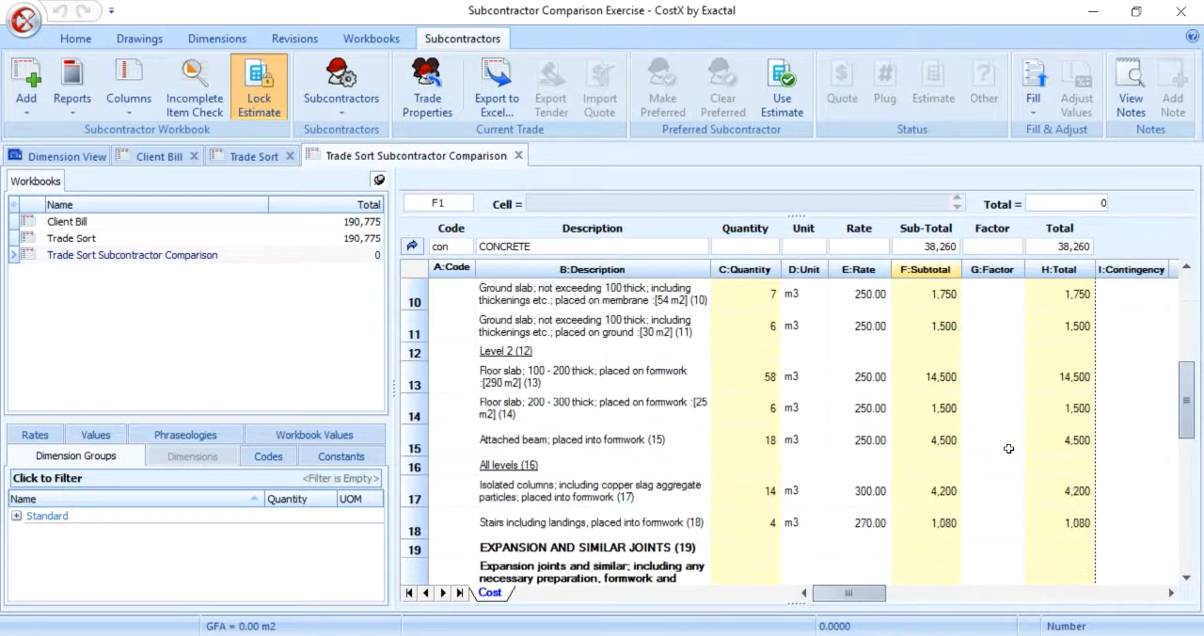
scroll(1008, 448, "down", 3)
left_click_drag(995, 312, 1072, 314)
right_click(1073, 313)
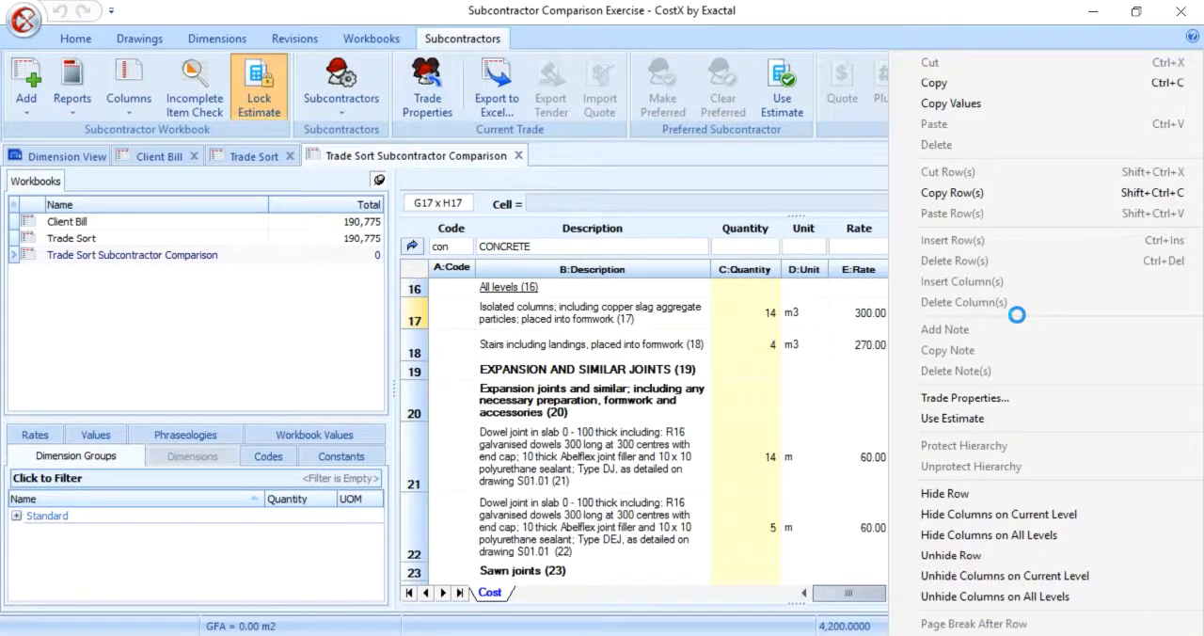
left_click(1060, 536)
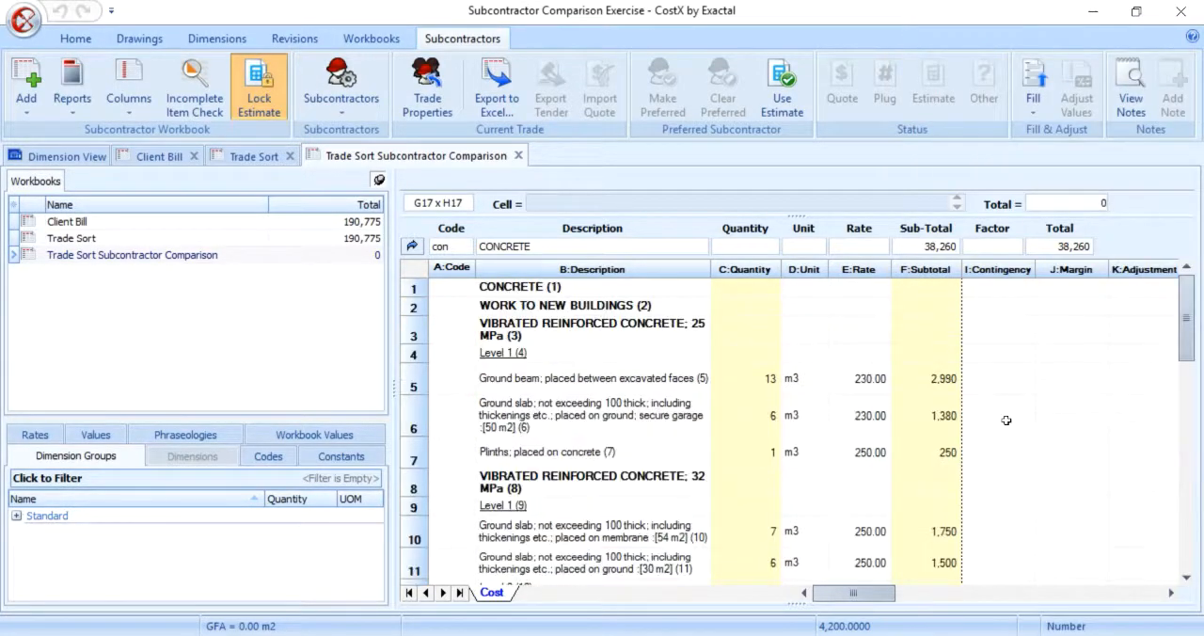
Step: Freeze the columns up to Subtotal, before the Contingency column, in the CONCRETE item breakdown
left_click(998, 287)
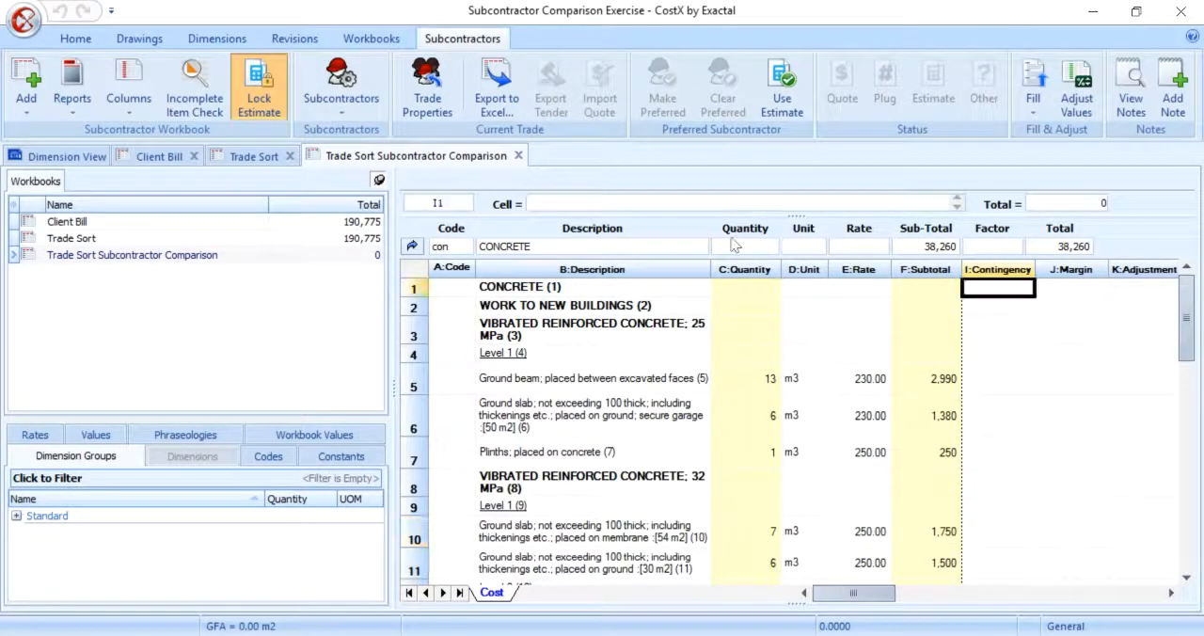
left_click(139, 111)
left_click(153, 135)
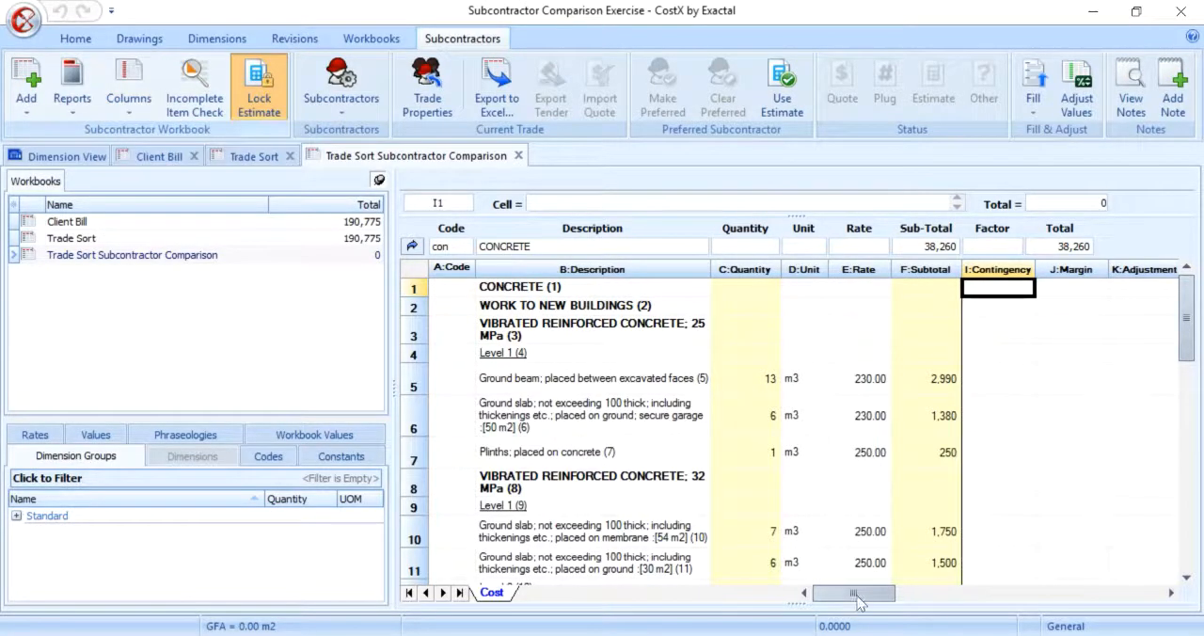
Step: Turn off the Single Preferred option in the CONCRETE trade's properties
left_click_drag(857, 594, 939, 597)
scroll(903, 600, "down", 2)
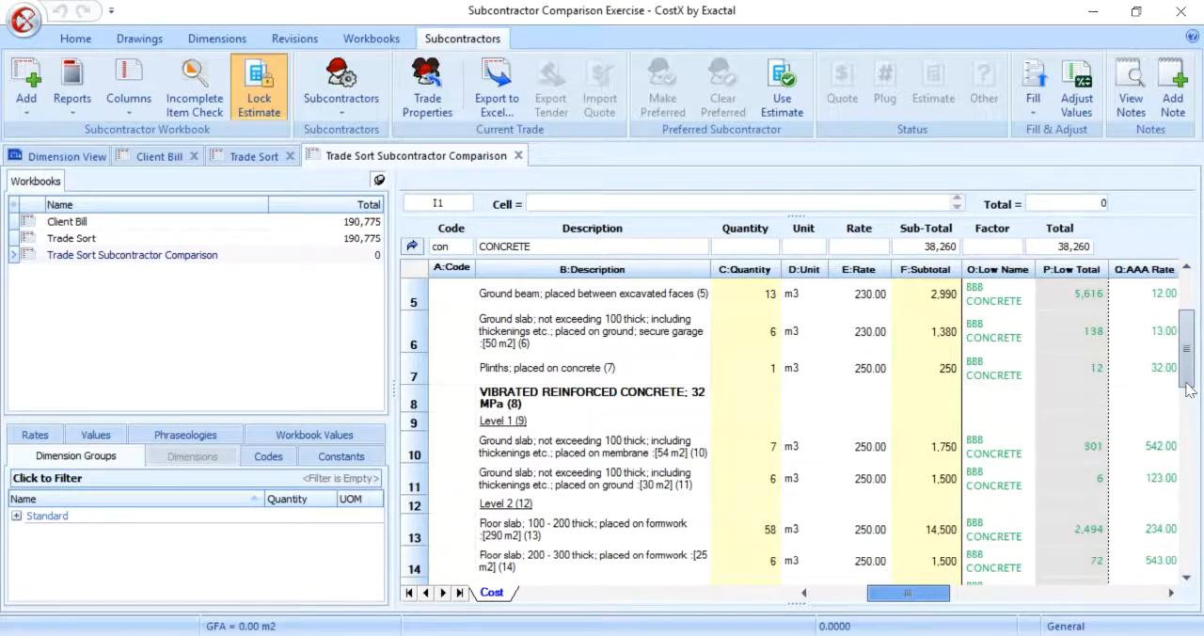
scroll(909, 601, "down", 7)
scroll(909, 601, "up", 8)
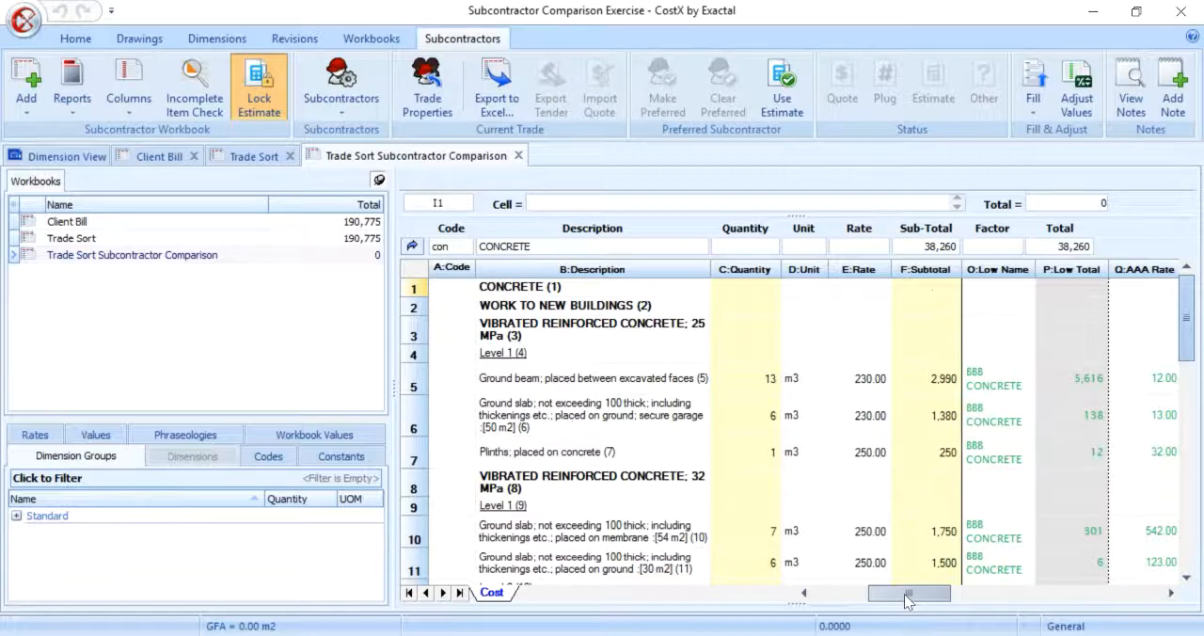
left_click(427, 94)
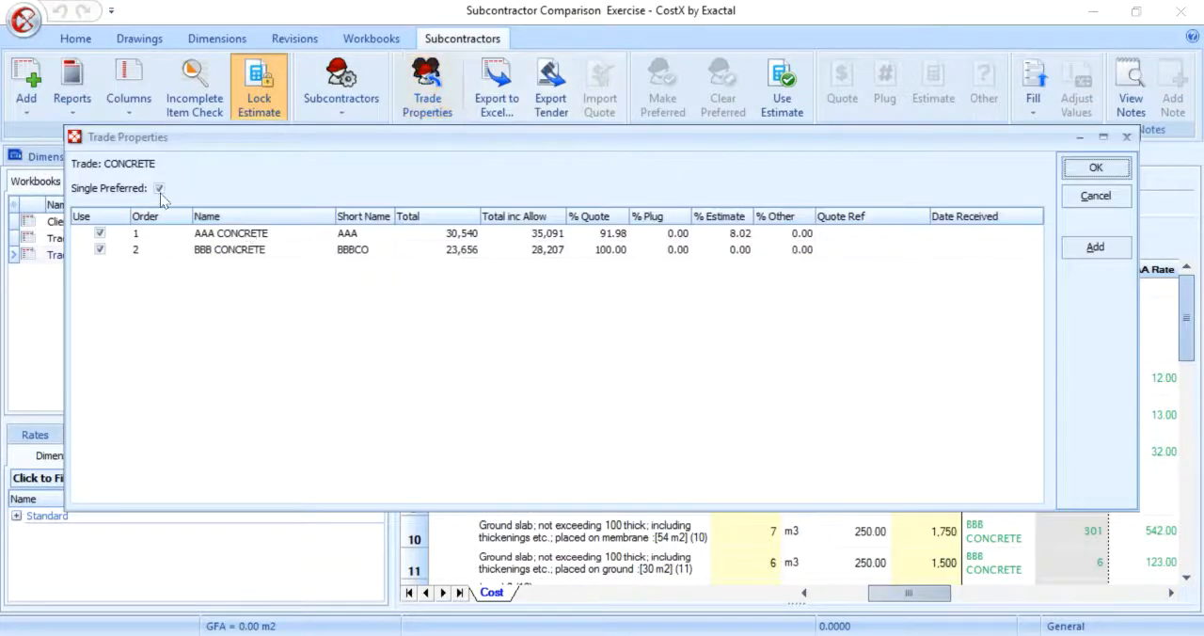
left_click(159, 188)
left_click(613, 376)
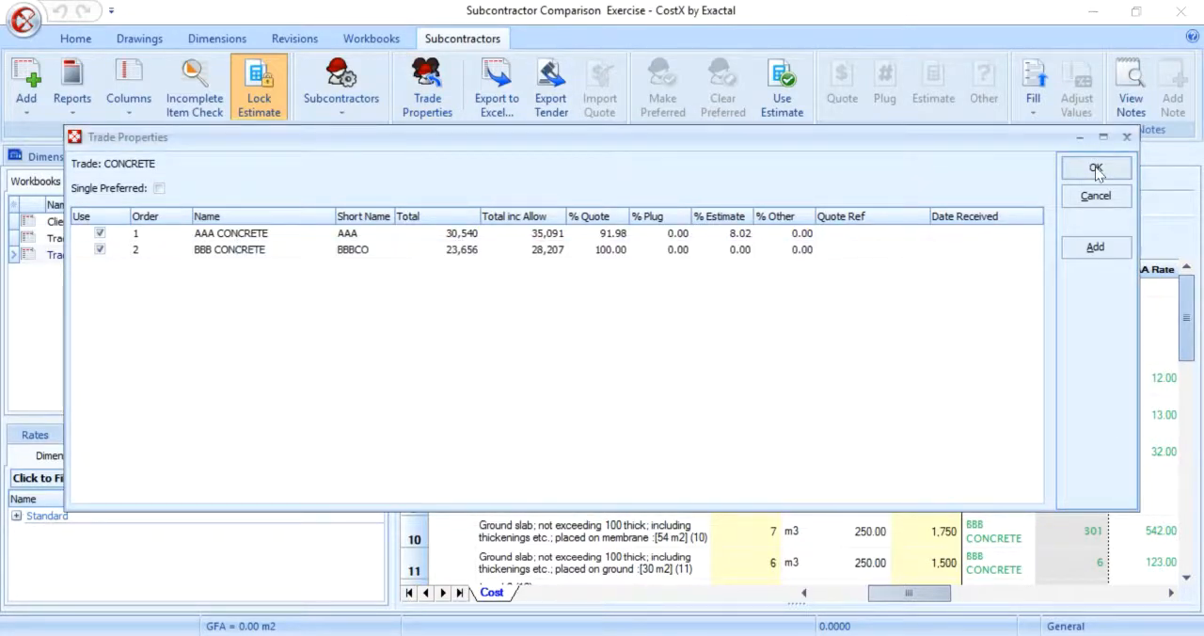
left_click(1096, 169)
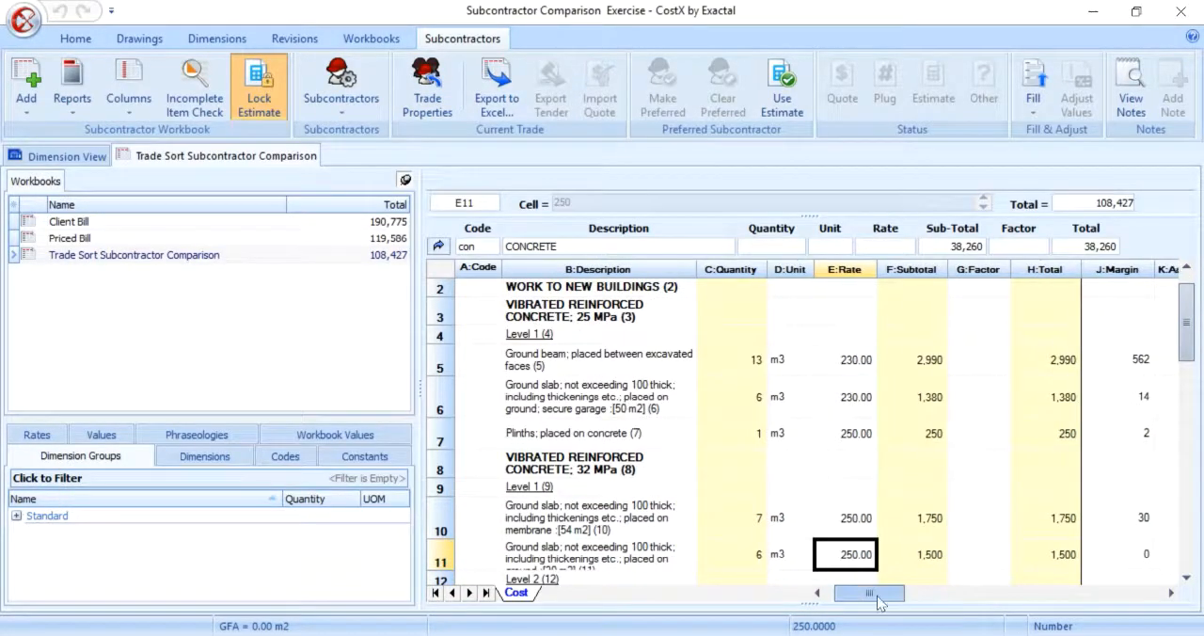
Step: Narrow the workbooks pane and examine the lowest subcontractor, low total and AAA rate for each CONCRETE item
left_click_drag(876, 602, 905, 601)
left_click_drag(420, 371, 217, 371)
mouse_move(799, 596)
left_mouse_down()
mouse_move(841, 597)
mouse_move(808, 596)
left_mouse_up()
scroll(908, 431, "down", 6)
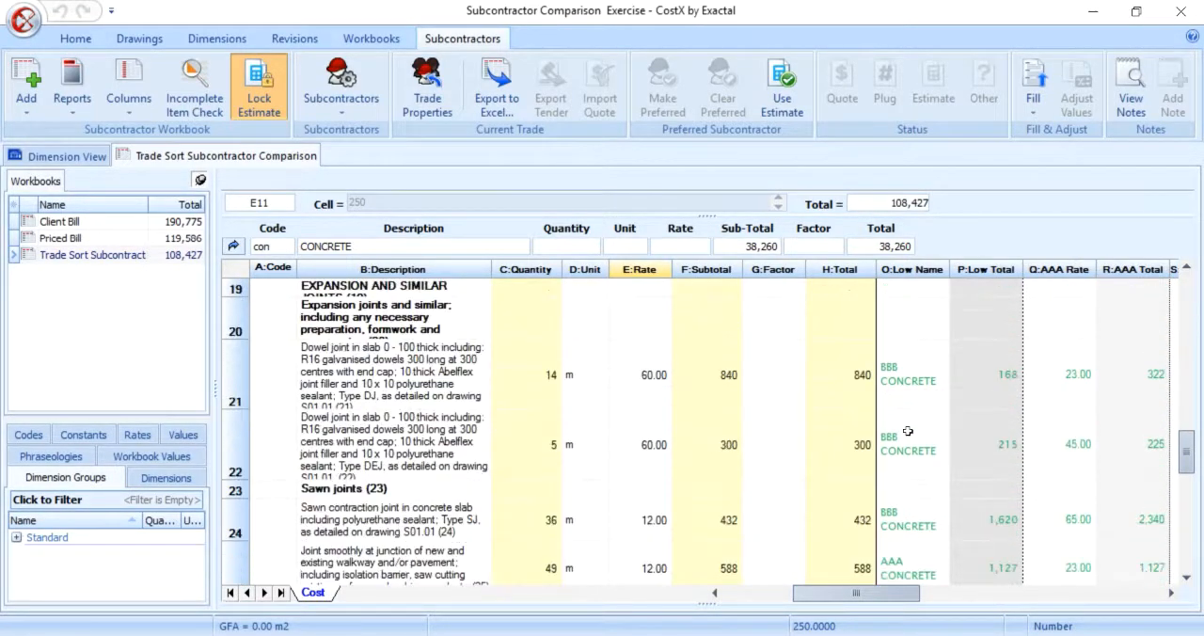
scroll(907, 431, "down", 4)
scroll(908, 431, "up", 8)
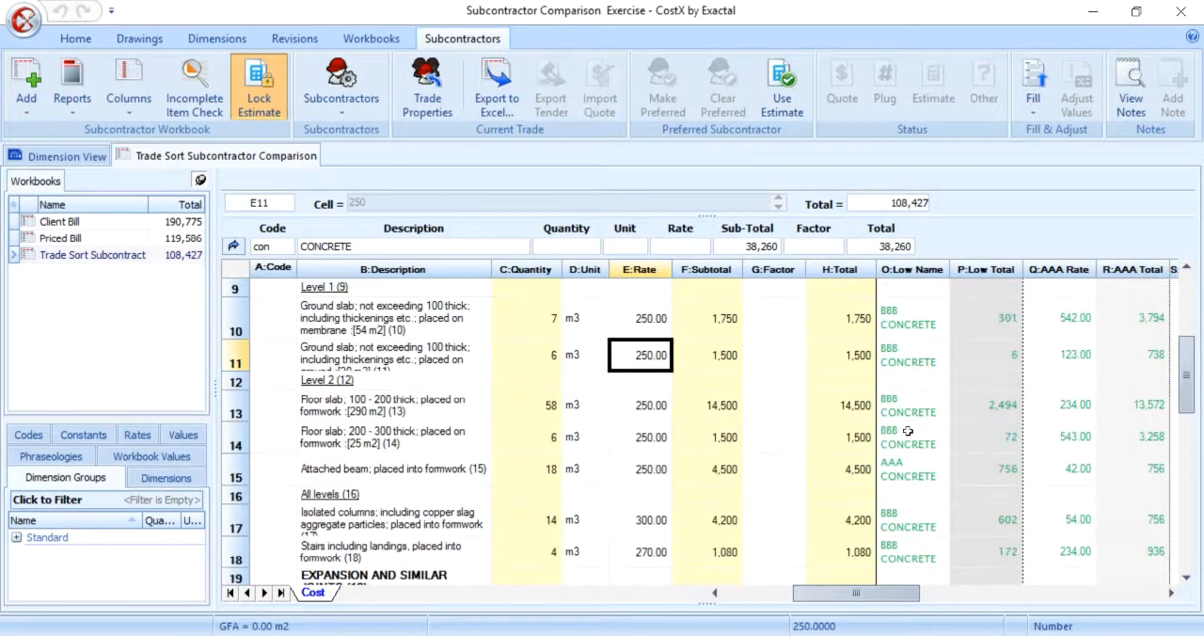
scroll(908, 431, "up", 1)
Step: Turn the Single Preferred option back on in the CONCRETE trade's properties
left_click(417, 103)
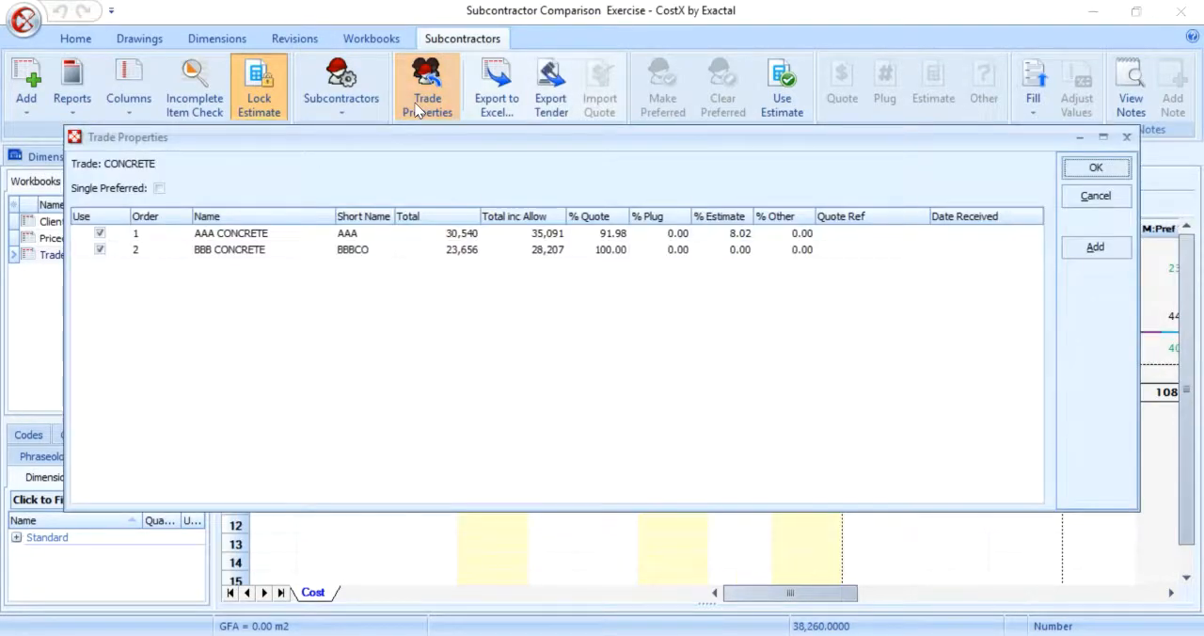
left_click(159, 188)
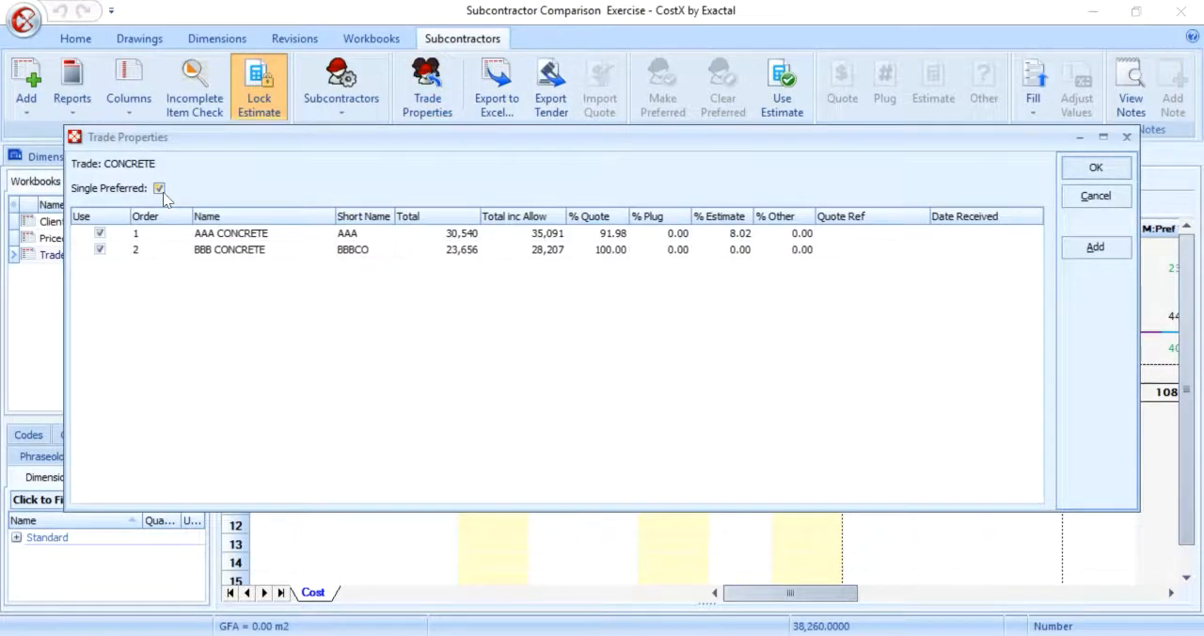
left_click(1096, 167)
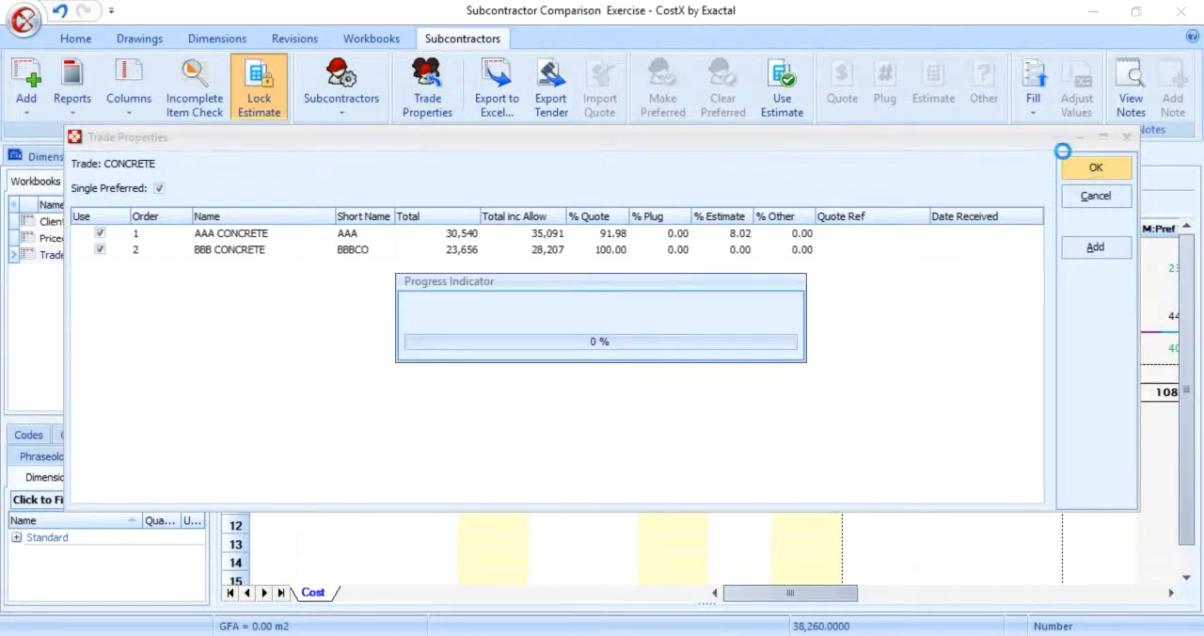
Step: Clear the AAA rates of the four steel trowelled finish items in rows 28 to 31 and fill them from the estimate
left_click_drag(842, 597, 874, 595)
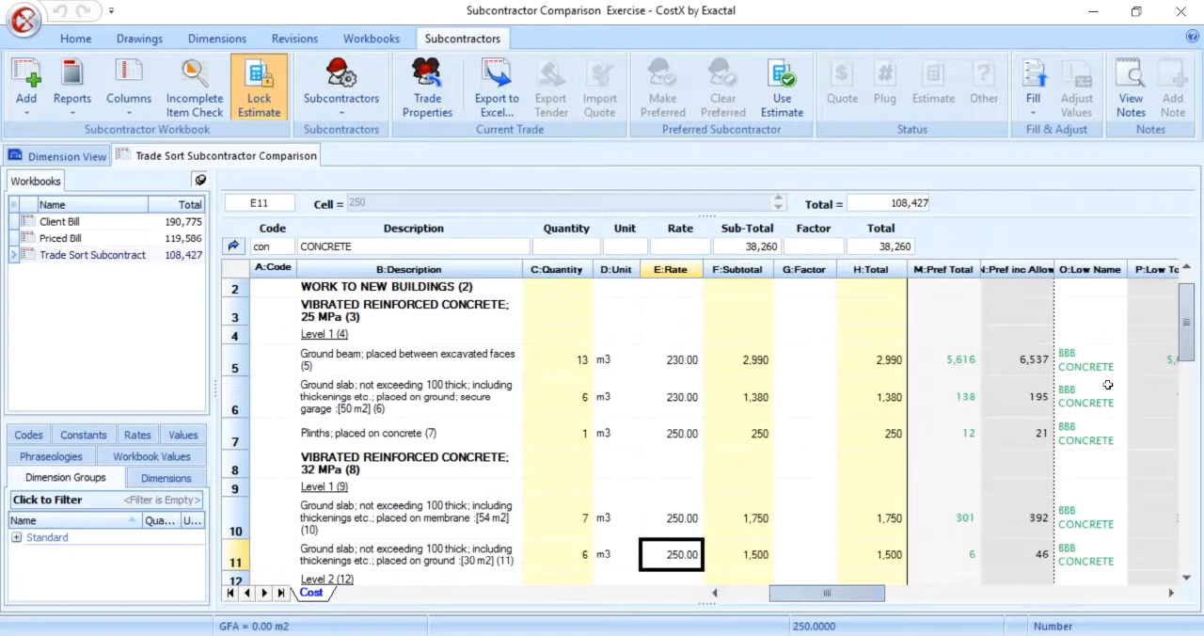
left_click(1104, 384)
scroll(903, 569, "down", 2)
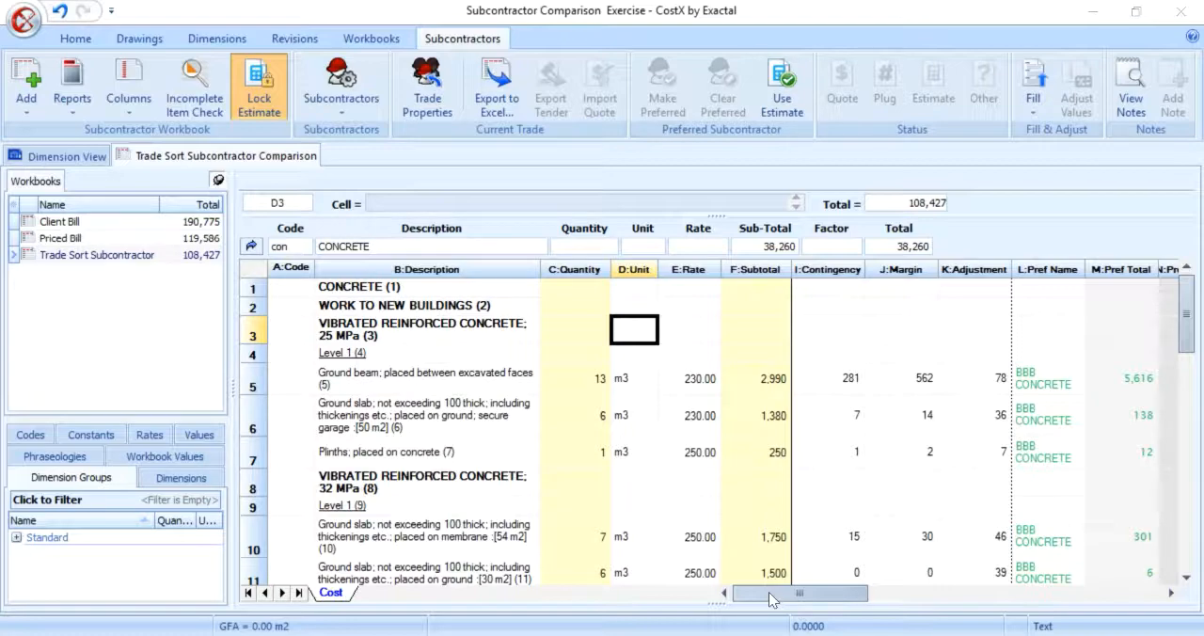
left_click_drag(769, 592, 837, 592)
scroll(1105, 375, "down", 8)
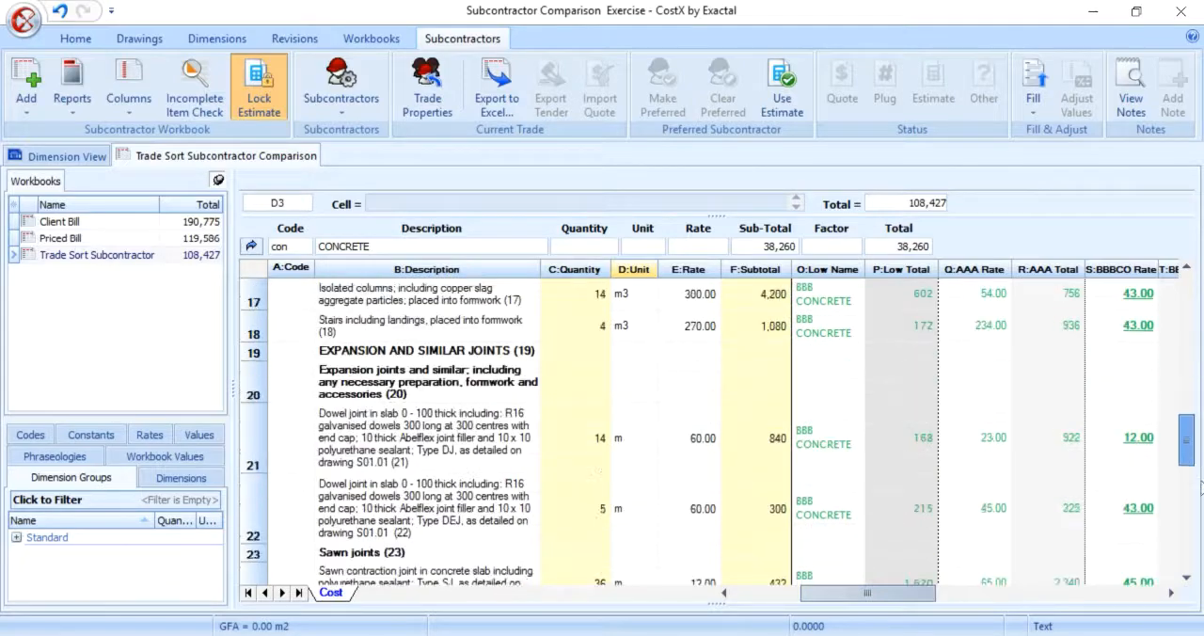
left_click_drag(987, 435, 990, 525)
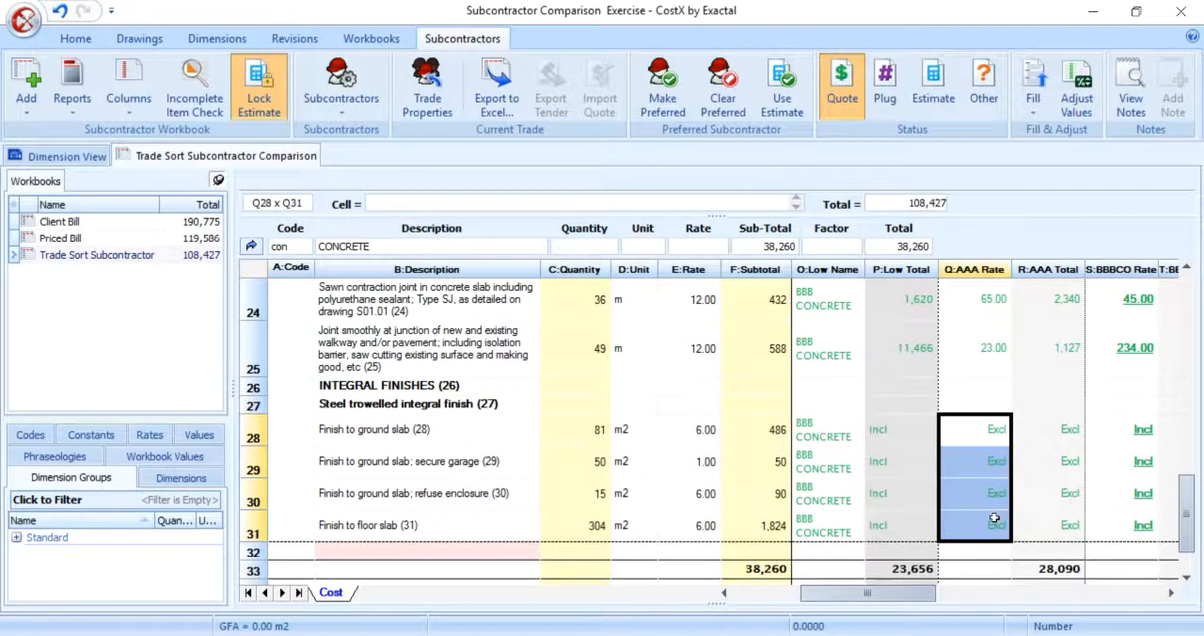
right_click(991, 525)
key("Escape")
left_click(941, 113)
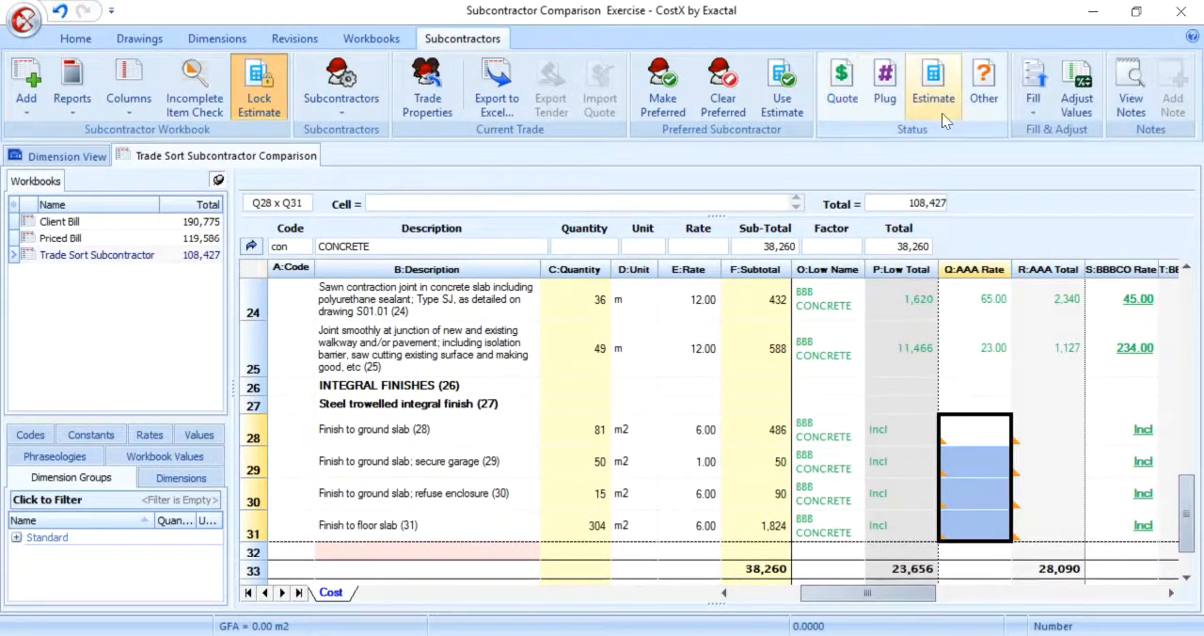
left_click(1033, 114)
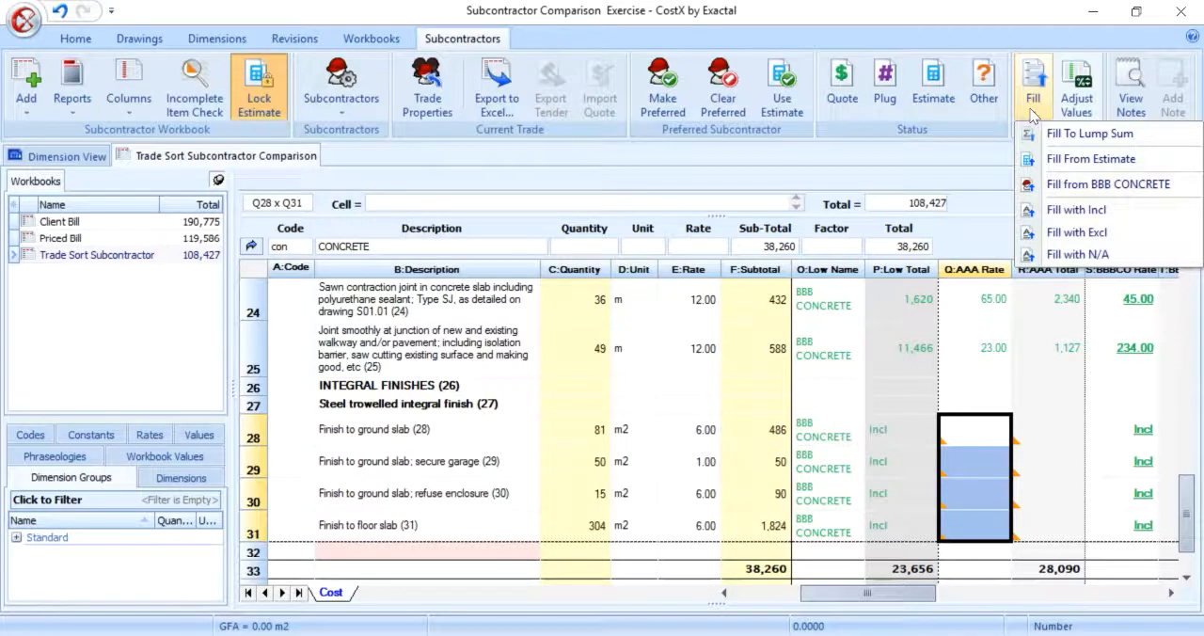
left_click(1064, 159)
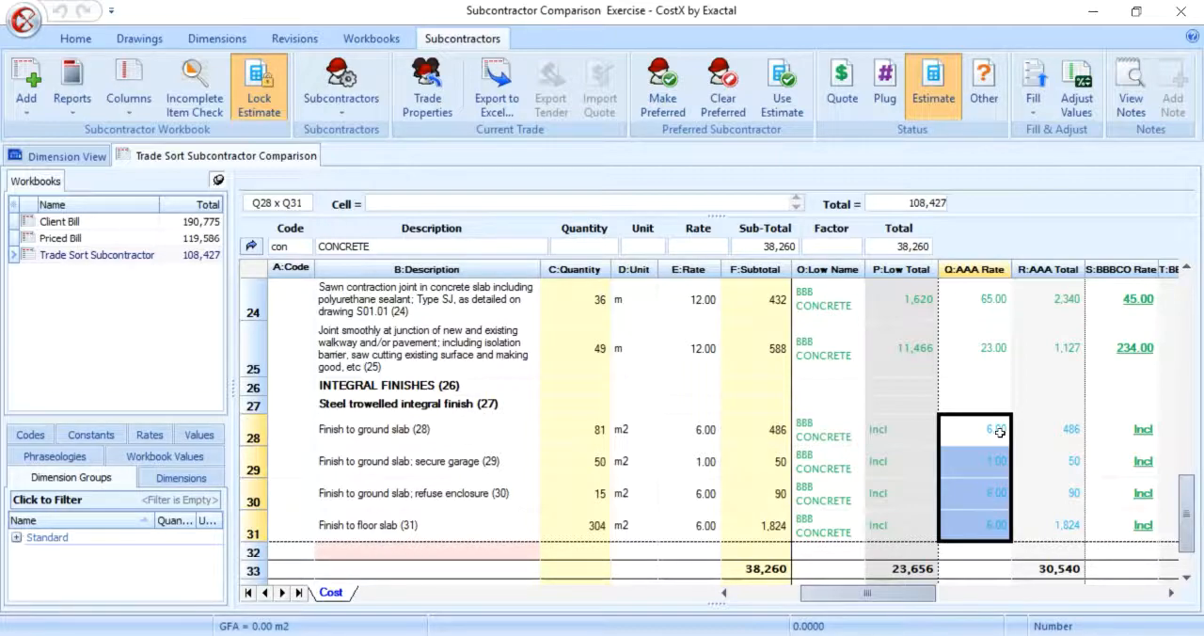
Step: Make BBB CONCRETE the preferred subcontractor for the whole CONCRETE trade
scroll(1007, 405, "down", 1)
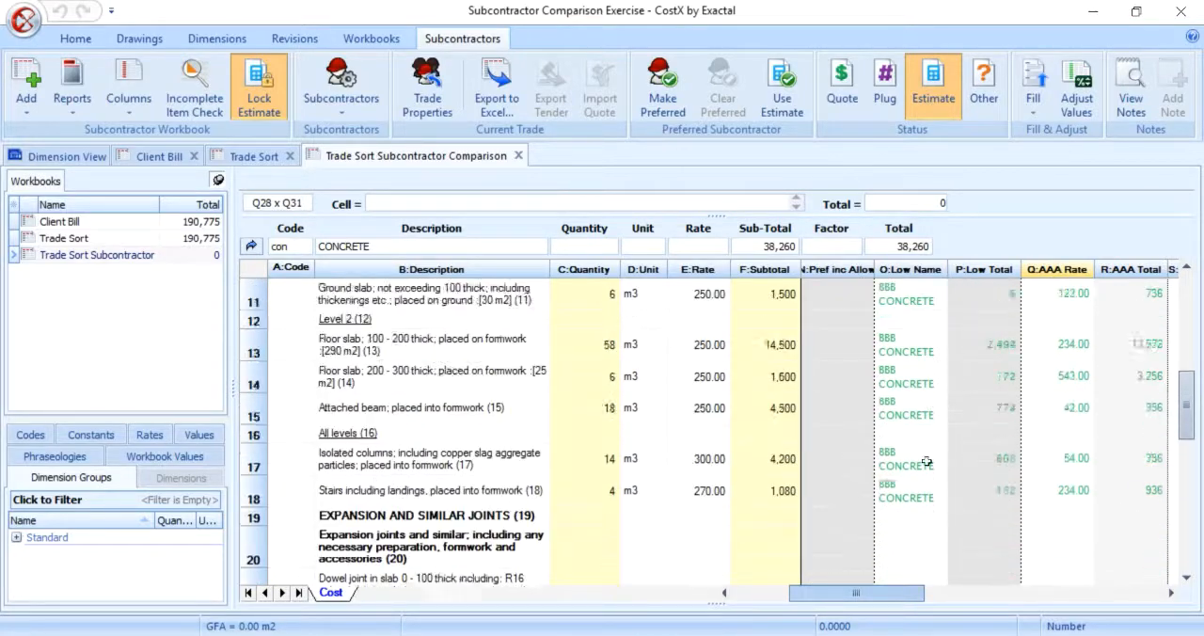
scroll(926, 462, "down", 3)
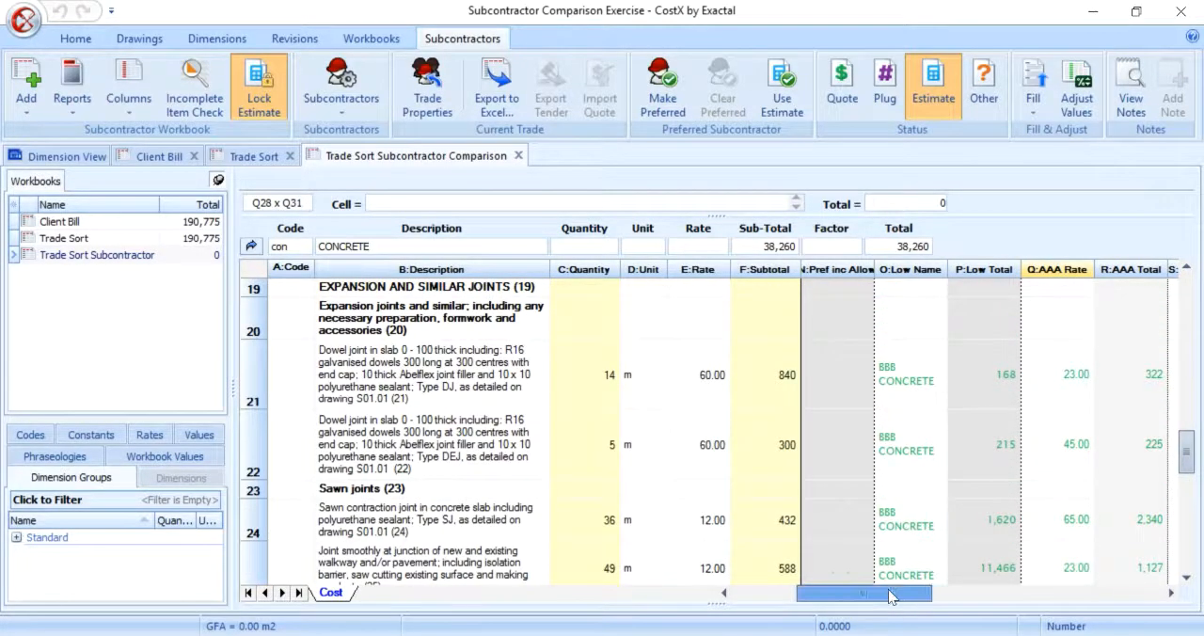
left_click_drag(894, 594, 928, 594)
left_click(993, 396)
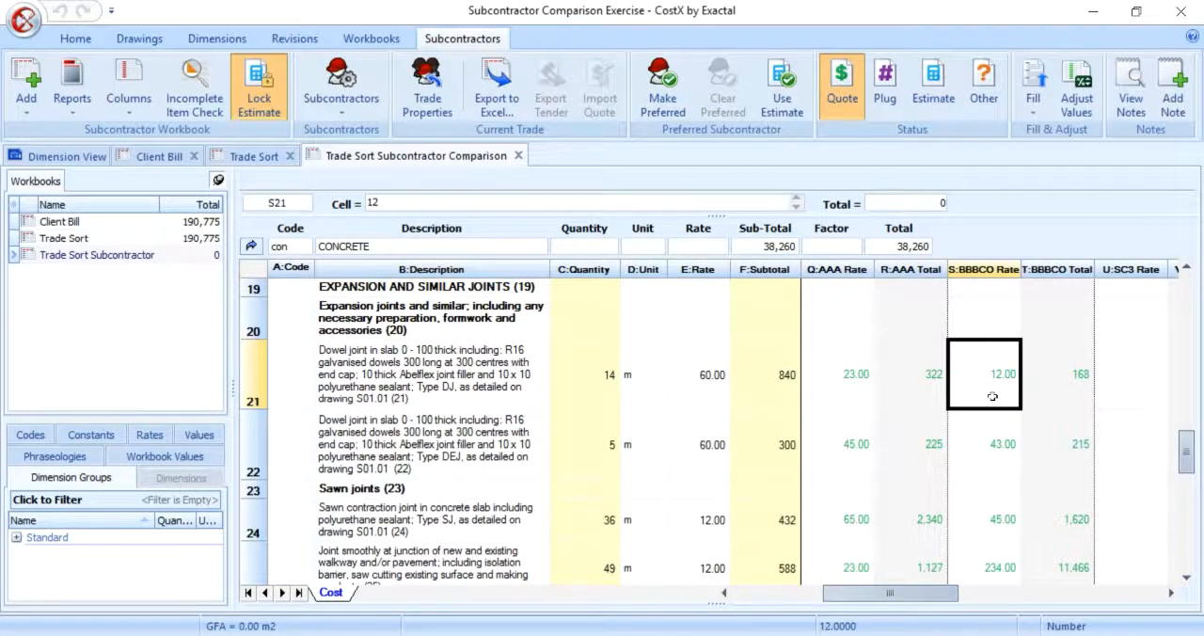
left_click(662, 95)
scroll(999, 389, "down", 3)
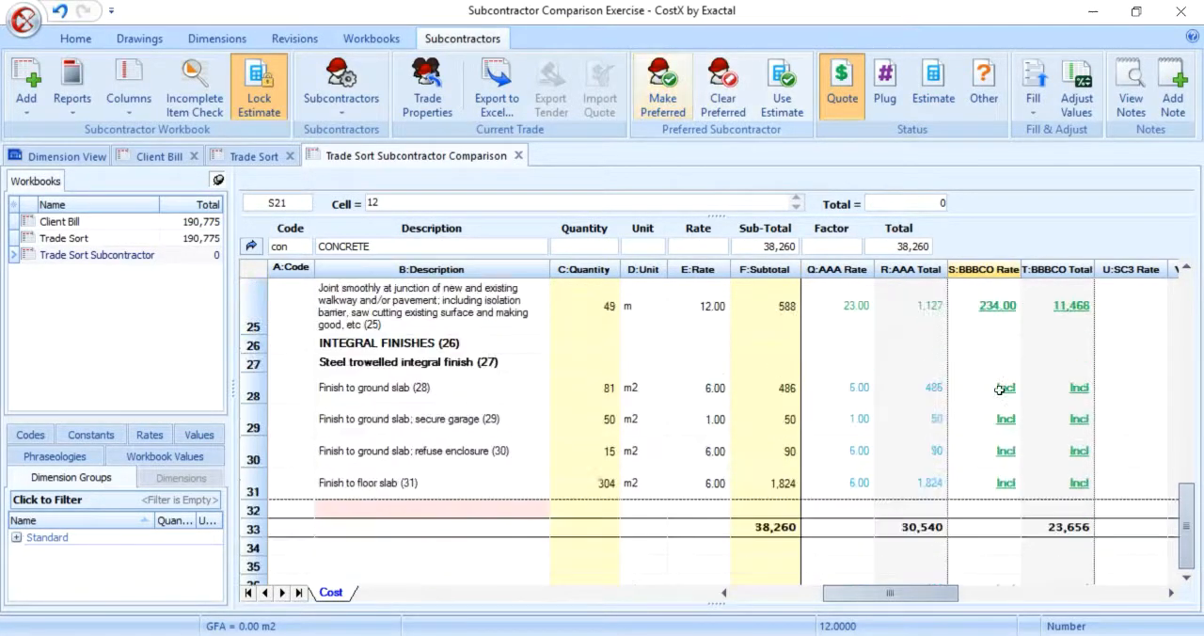
scroll(999, 388, "up", 6)
left_click_drag(918, 593, 943, 606)
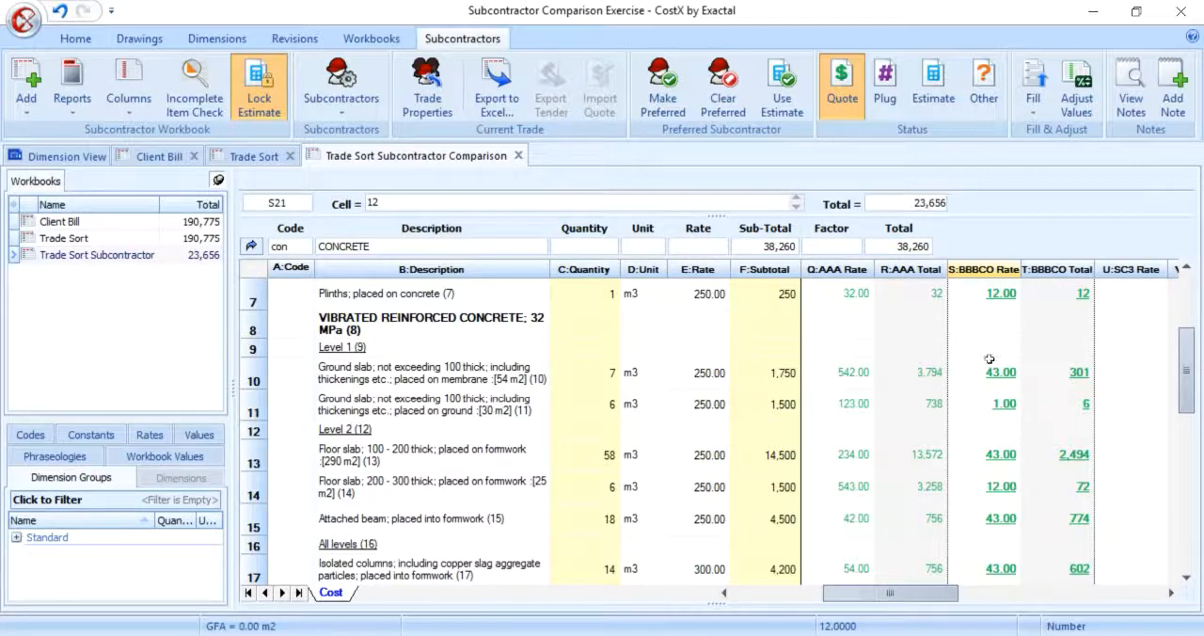
Step: Return to the trade summary and check the preferred and lowest subcontractor names for the CONCRETE trade
left_click(987, 370)
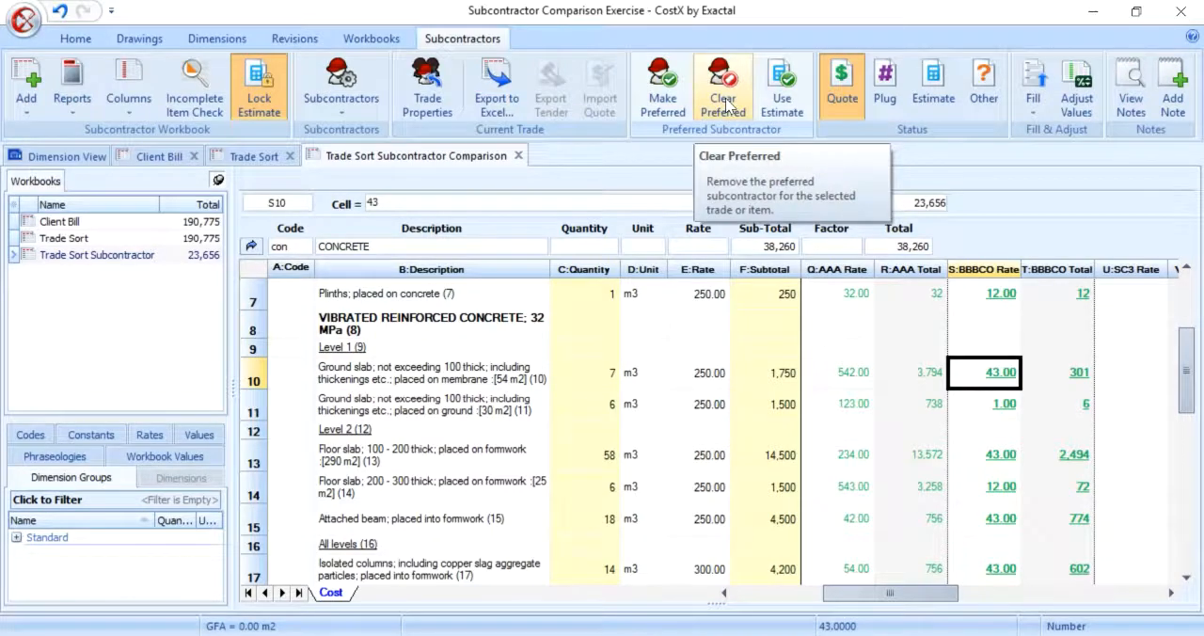
left_click(723, 103)
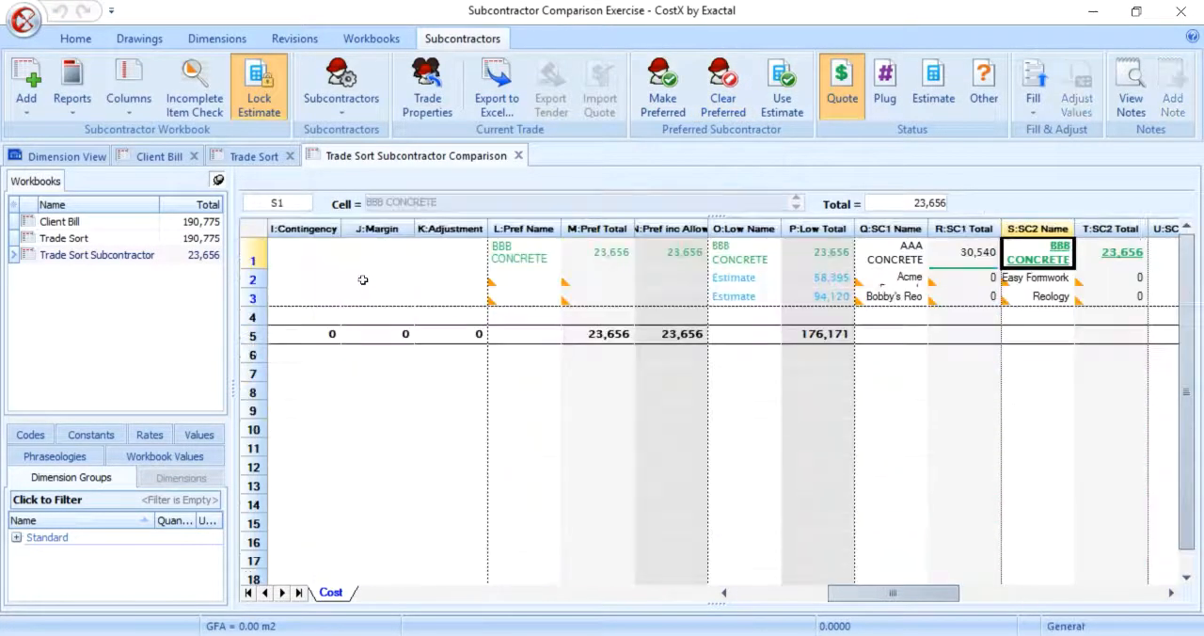
left_click(728, 256)
left_click(524, 247)
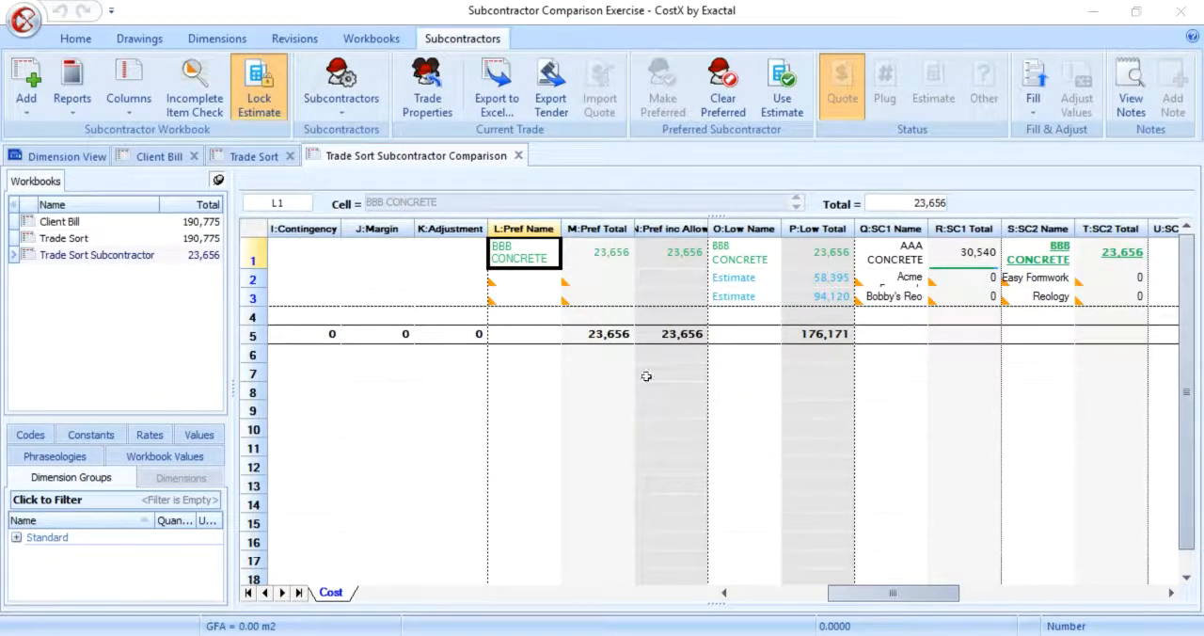
Step: Fill Acme Formwork's total for the formwork trade to a lump sum with a final total of 55,000 and Quote status
left_click(966, 279)
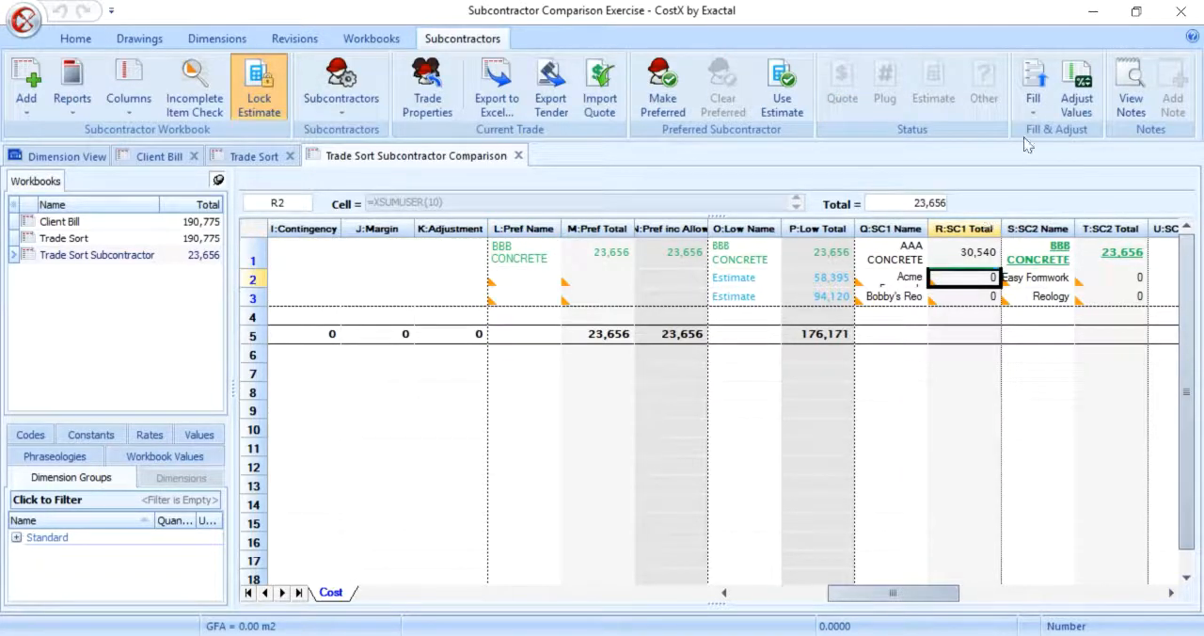
left_click(1036, 111)
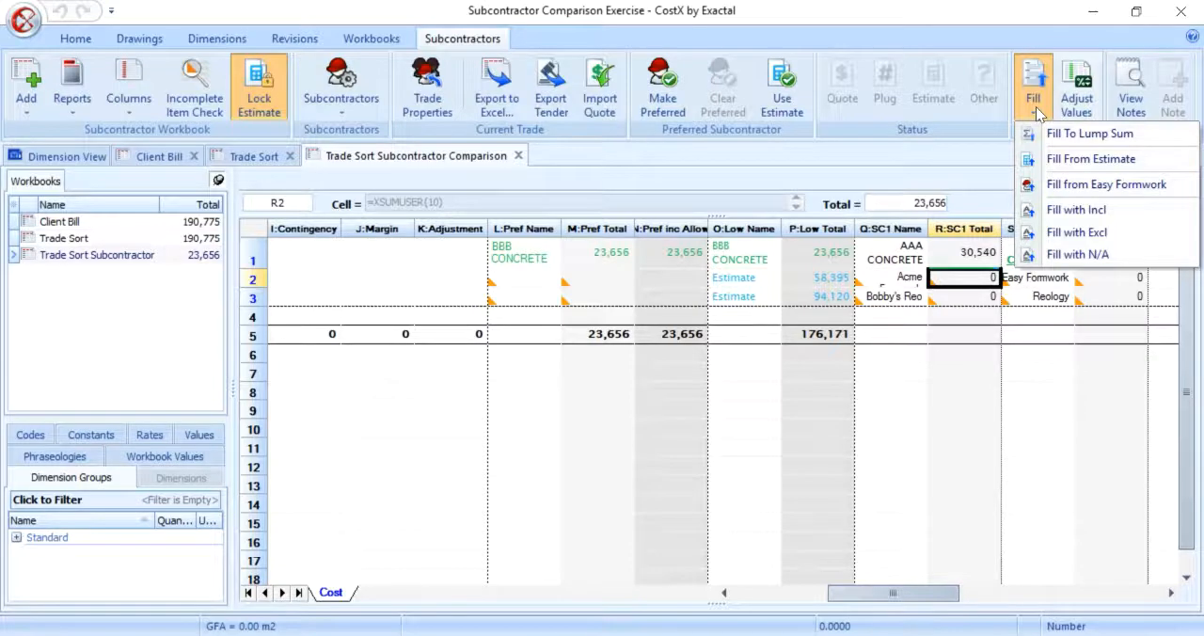
left_click(1147, 139)
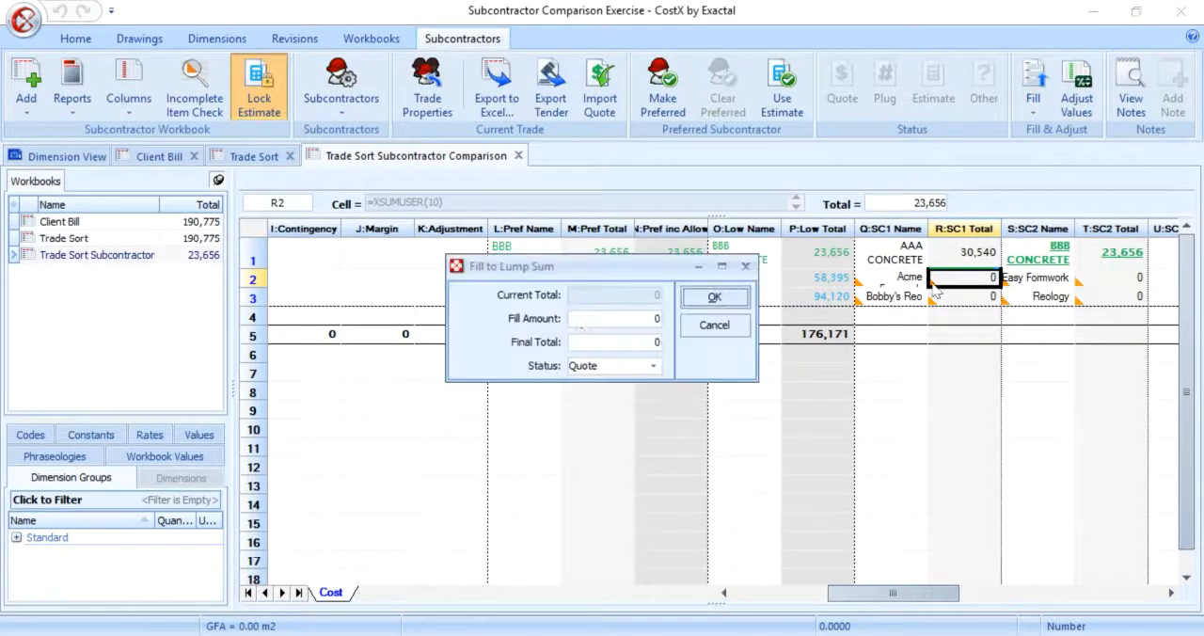
left_click(596, 342)
type("550000")
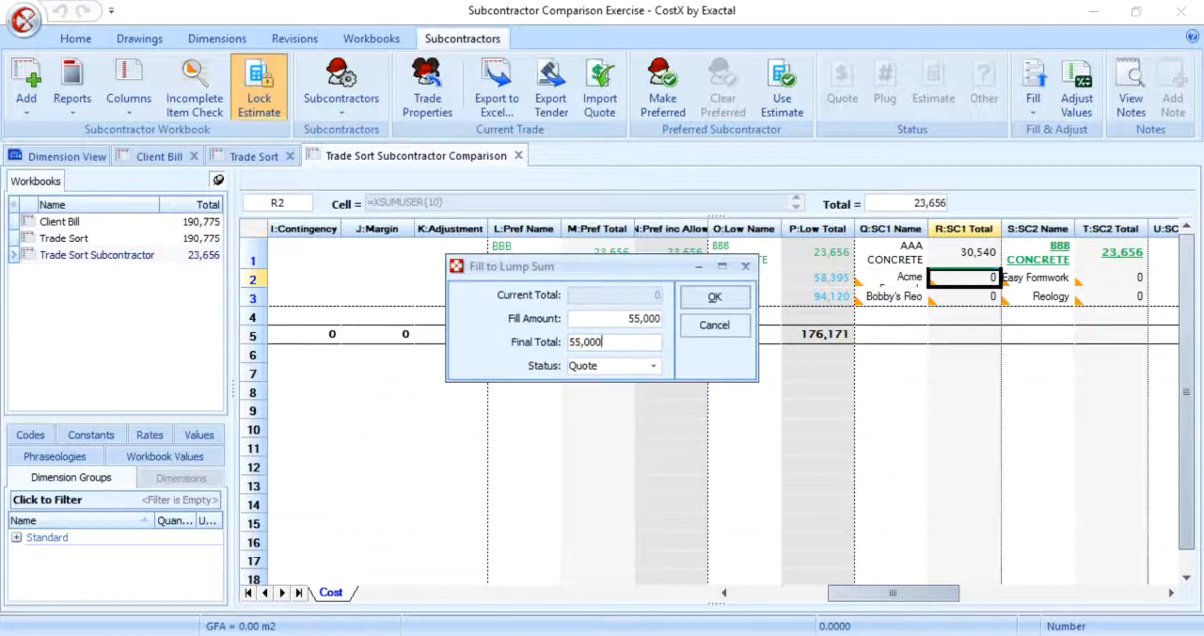
left_click(718, 297)
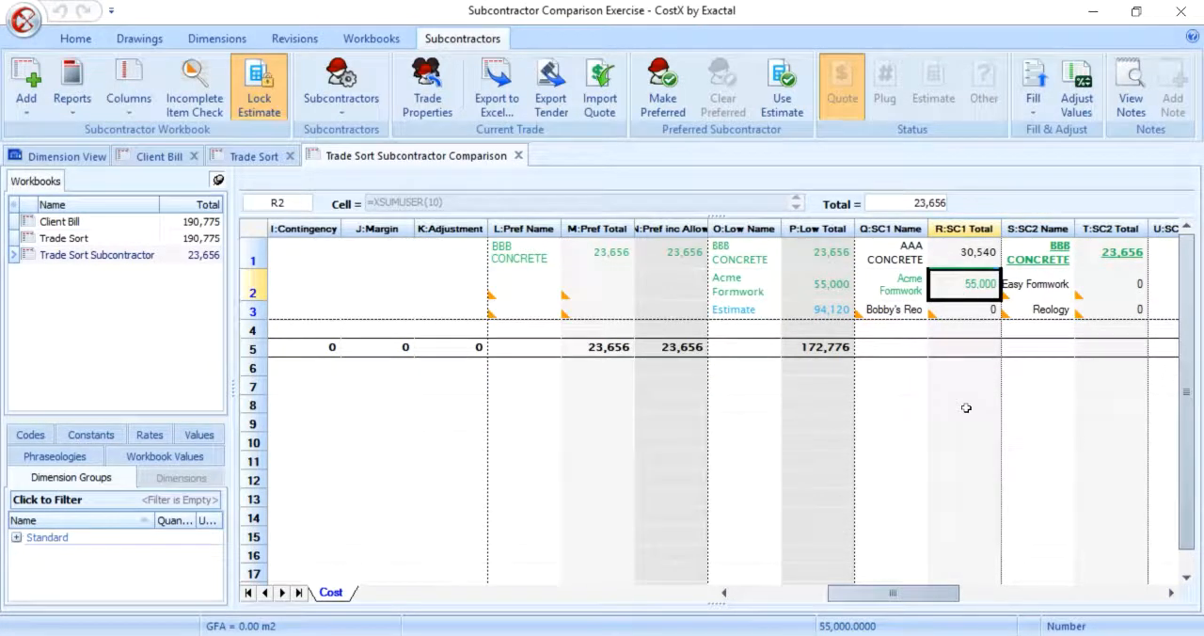
Step: Drill into the FORMWORK trade from Acme Formwork's total and review its item rates and totals
double_click(967, 282)
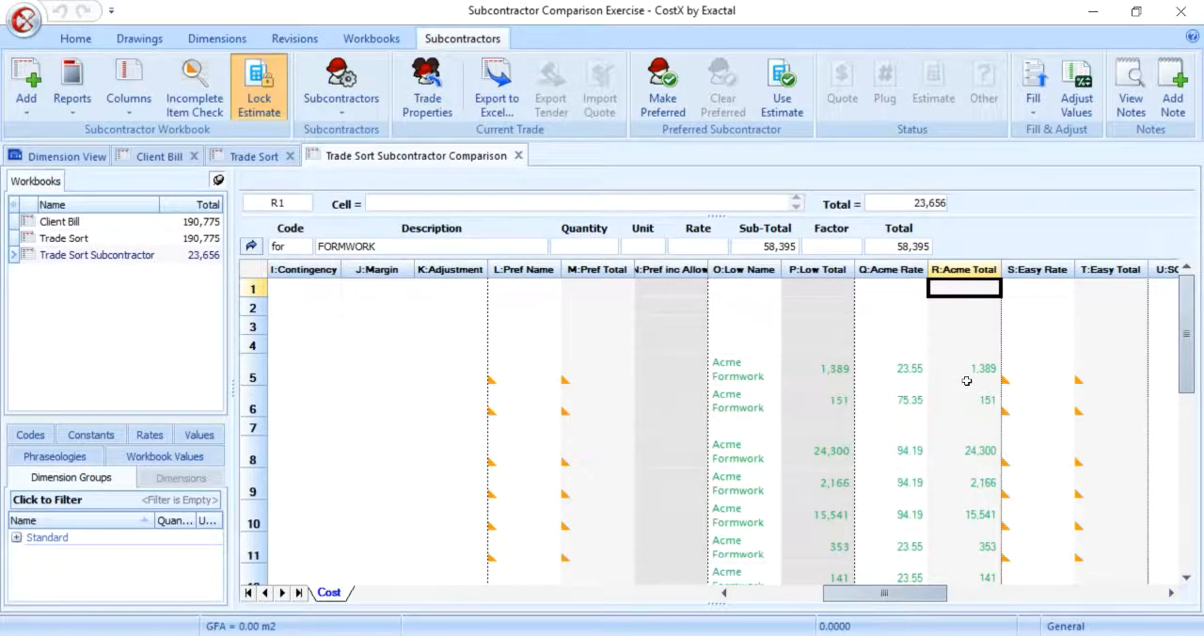
scroll(967, 381, "down", 8)
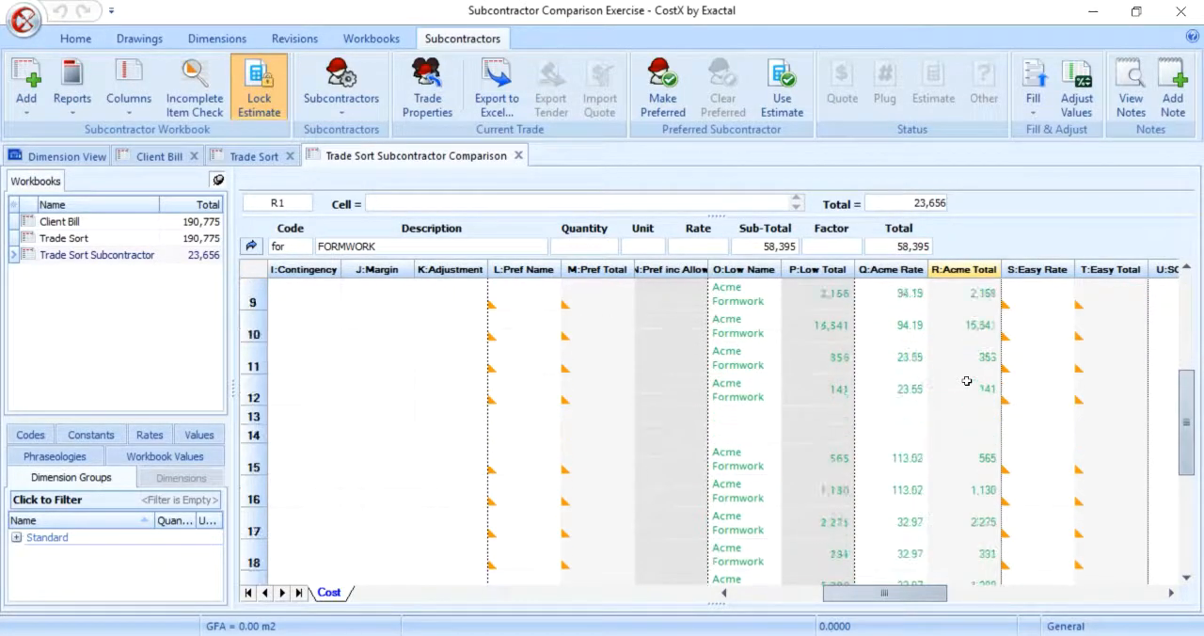
scroll(968, 381, "up", 8)
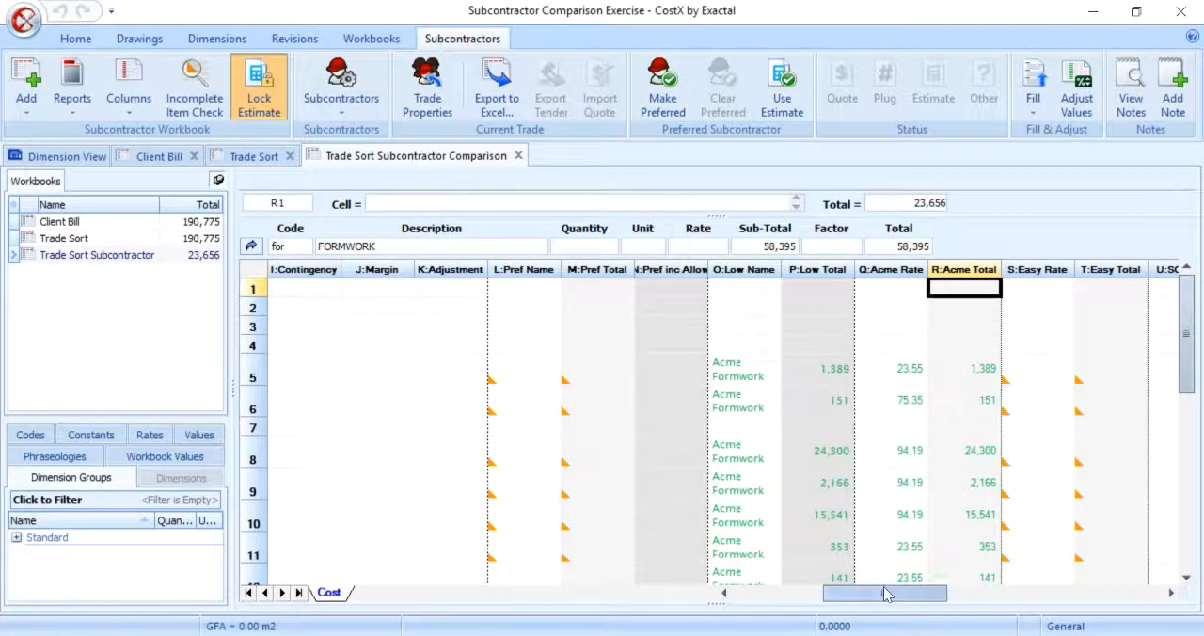
Step: Freeze the columns up to Subtotal, before the Contingency column, in the FORMWORK item breakdown
left_click_drag(885, 593, 744, 595)
left_click(837, 287)
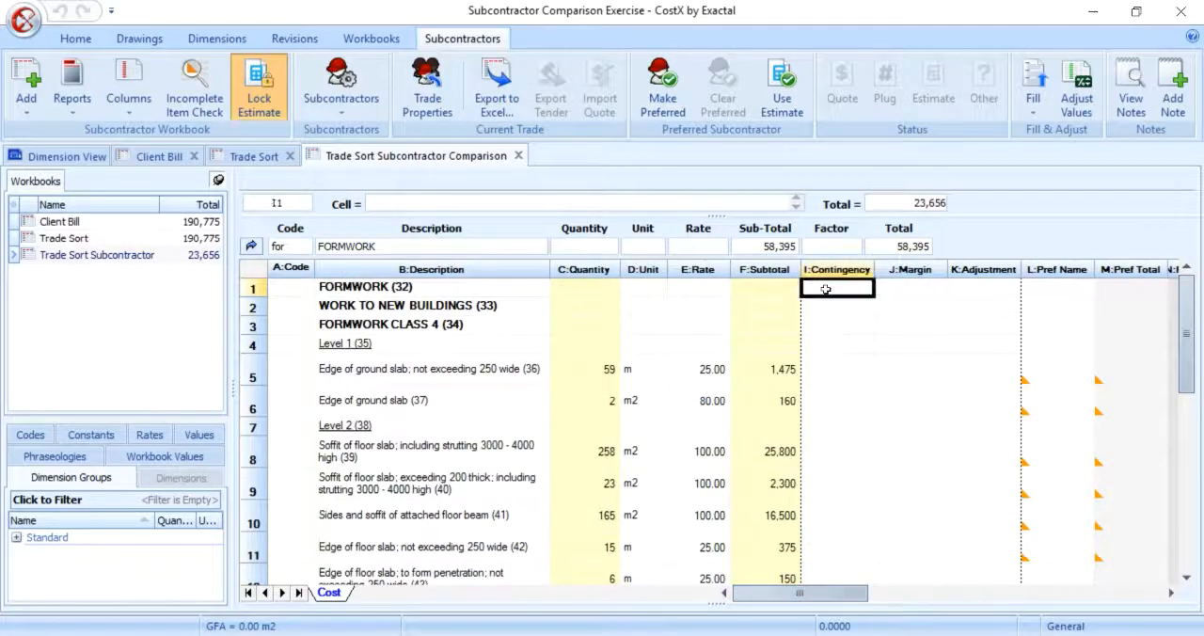
left_click(122, 96)
left_click(139, 135)
left_click_drag(786, 594, 855, 595)
scroll(841, 382, "down", 5)
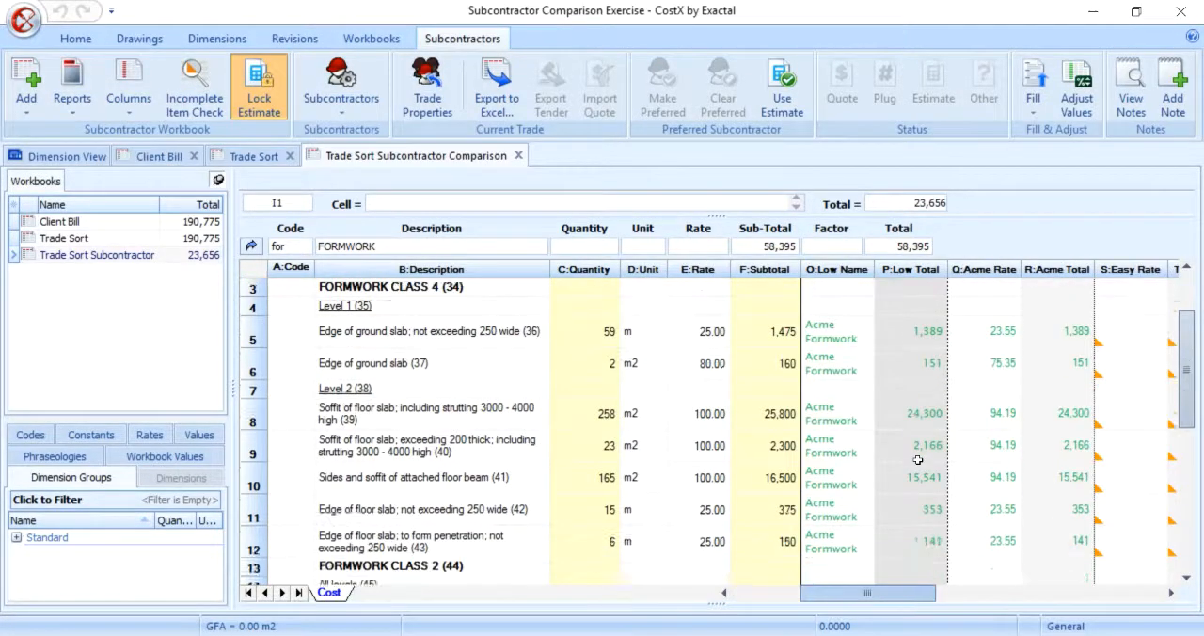
Step: Mark Easy Formwork's rates for both ground slab edge items and the first Level 2 floor slab soffit item as Plug
scroll(918, 459, "down", 2)
scroll(917, 459, "up", 6)
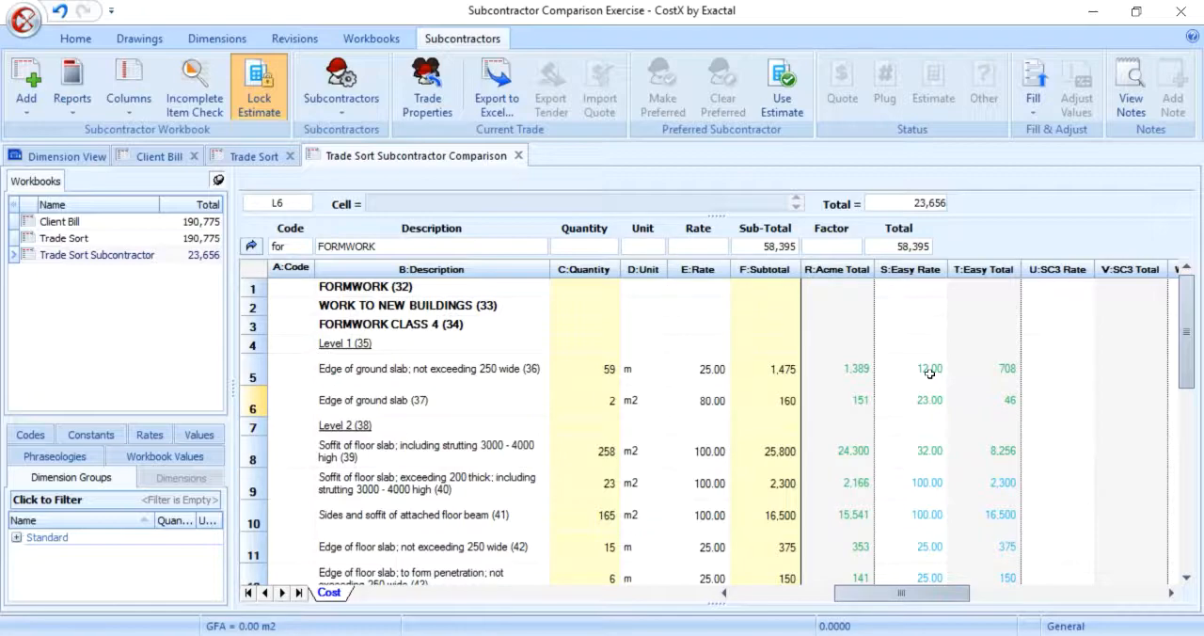
left_click(930, 373)
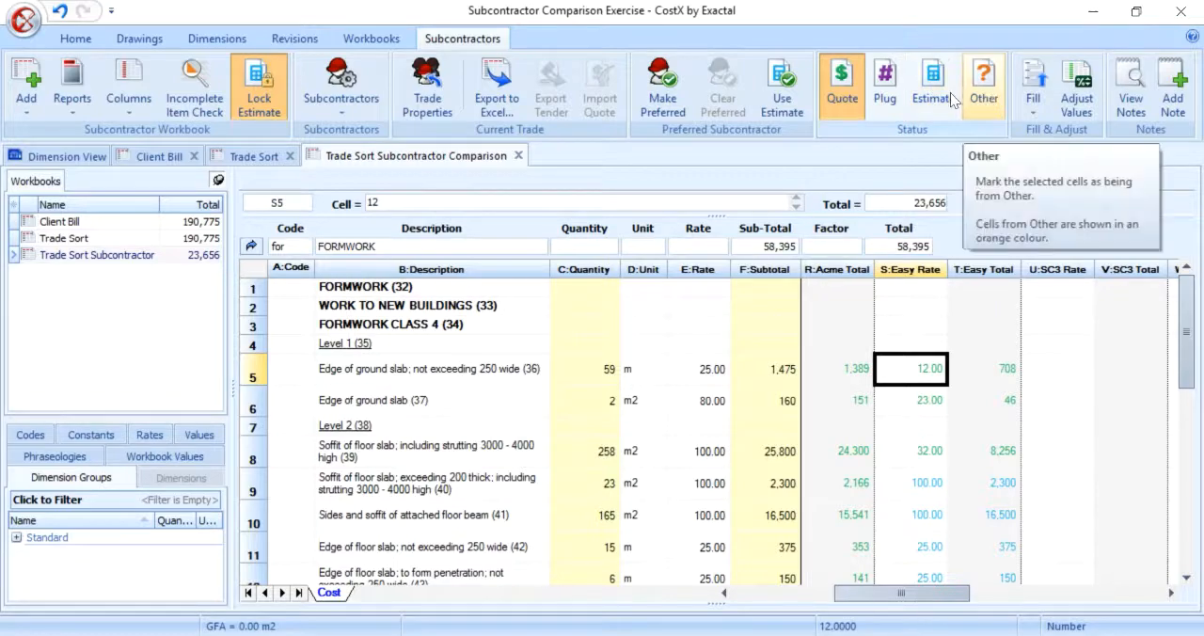
left_click_drag(929, 369, 922, 453)
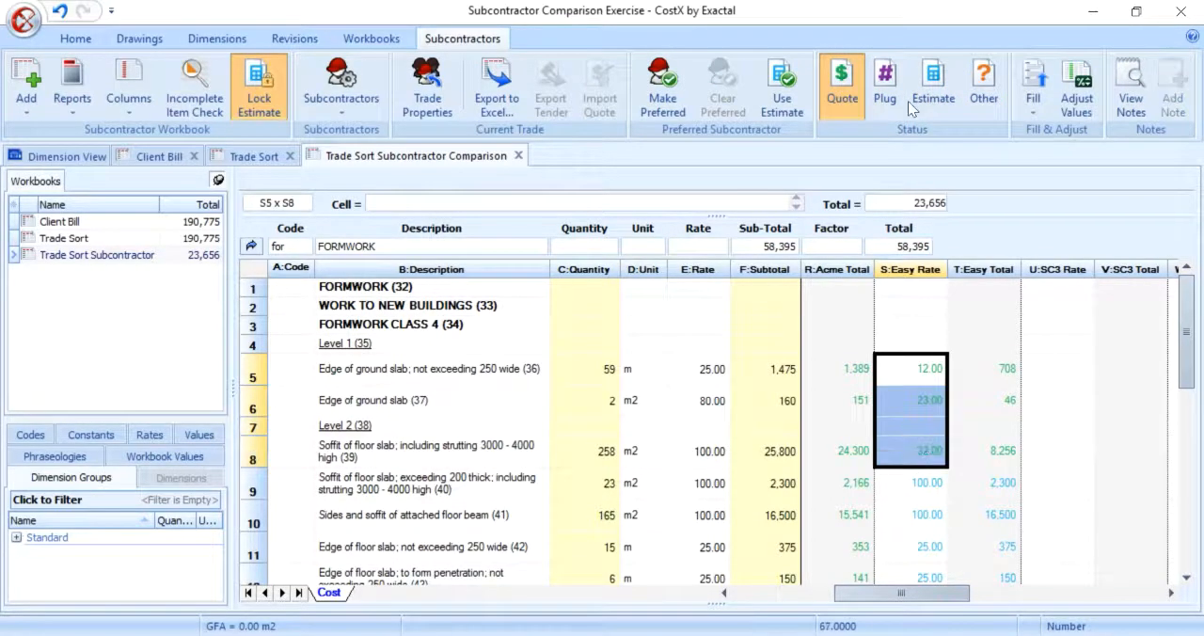
left_click(886, 89)
Step: Mark Easy Formwork's rates for the feature grooves and raking cutting items as Plug, and return to the trade summary
scroll(1185, 399, "down", 3)
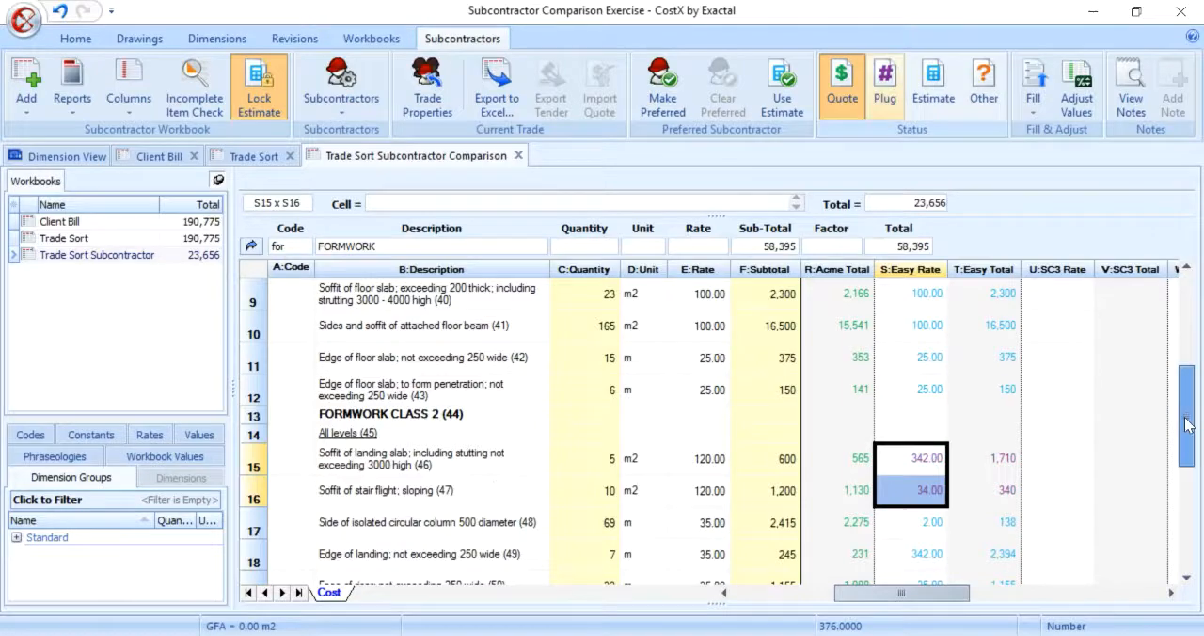
left_click_drag(1187, 425, 1186, 470)
left_click_drag(924, 523, 921, 553)
left_click(885, 95)
left_click(251, 243)
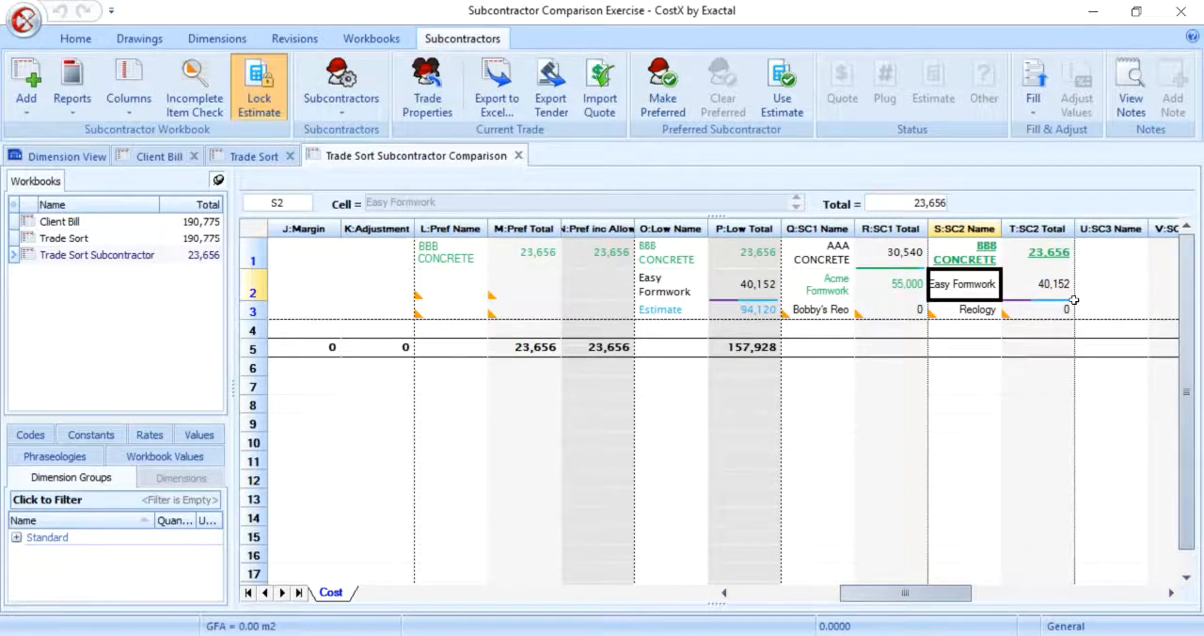
Step: Open the list of reports for printing the comparison workbook and look through the subcontractor report templates
left_click(74, 111)
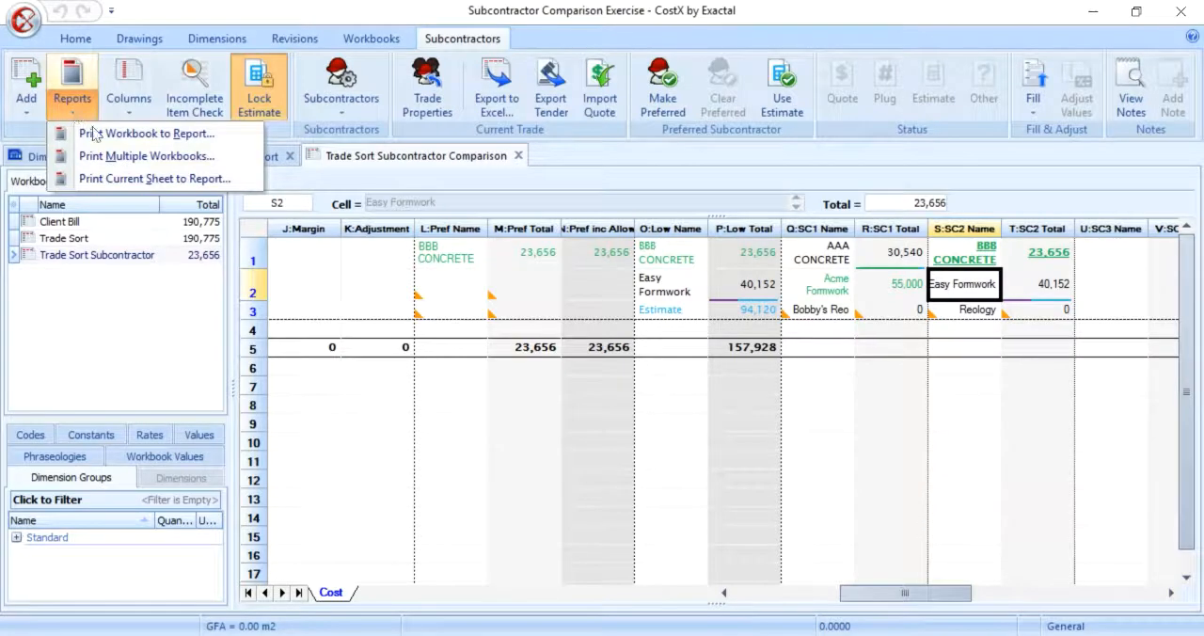
left_click(94, 133)
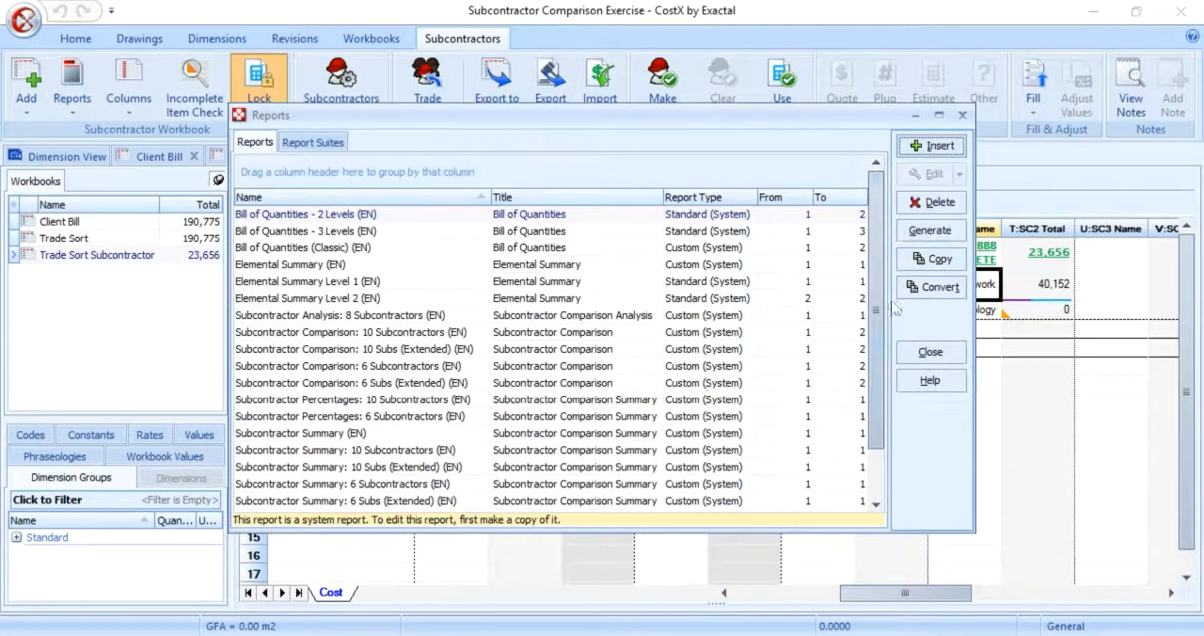
scroll(876, 310, "down", 1)
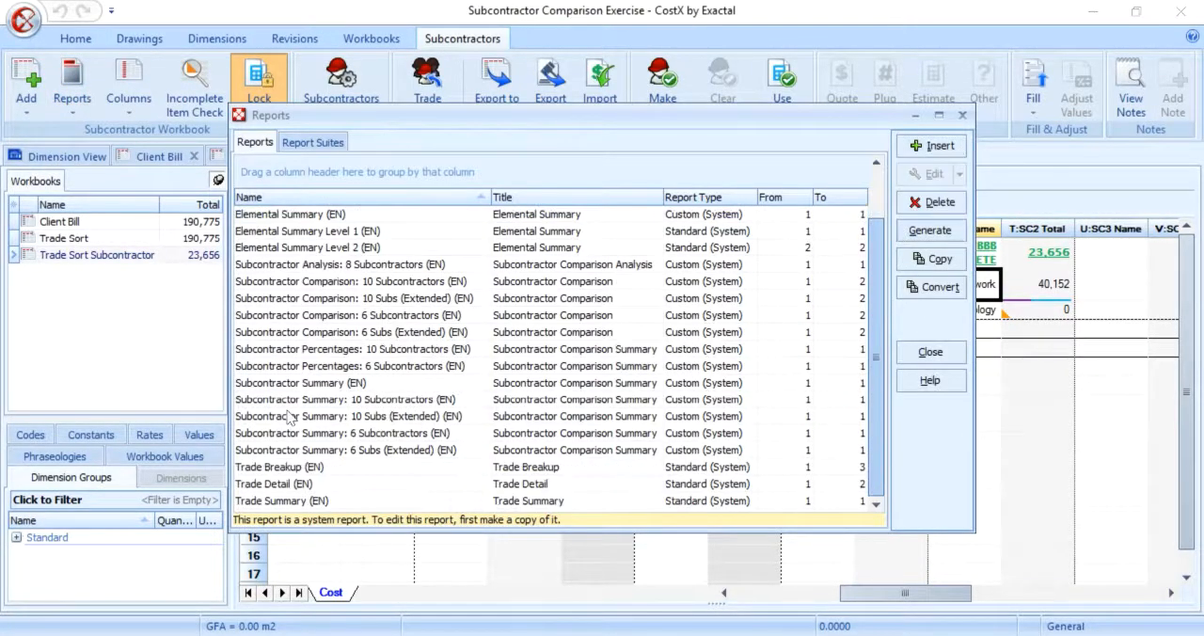
left_click(405, 360)
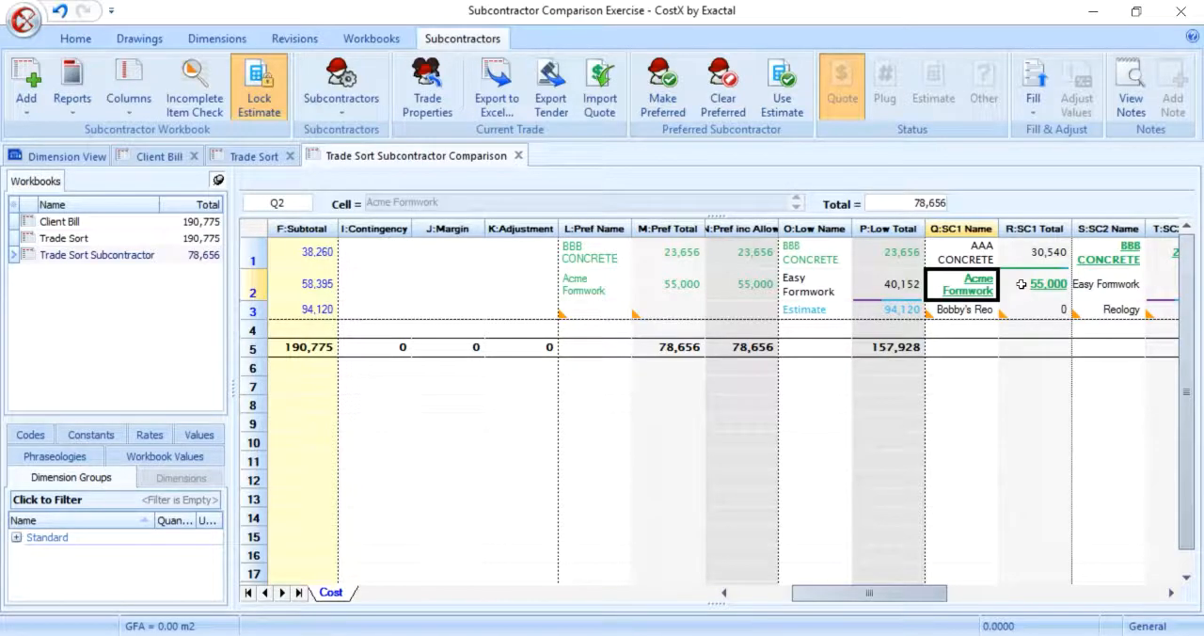
Step: Drill into the FORMWORK trade from Acme Formwork's total and enter ADDENDUM NO.1 as the description below the raking cutting item
double_click(1022, 284)
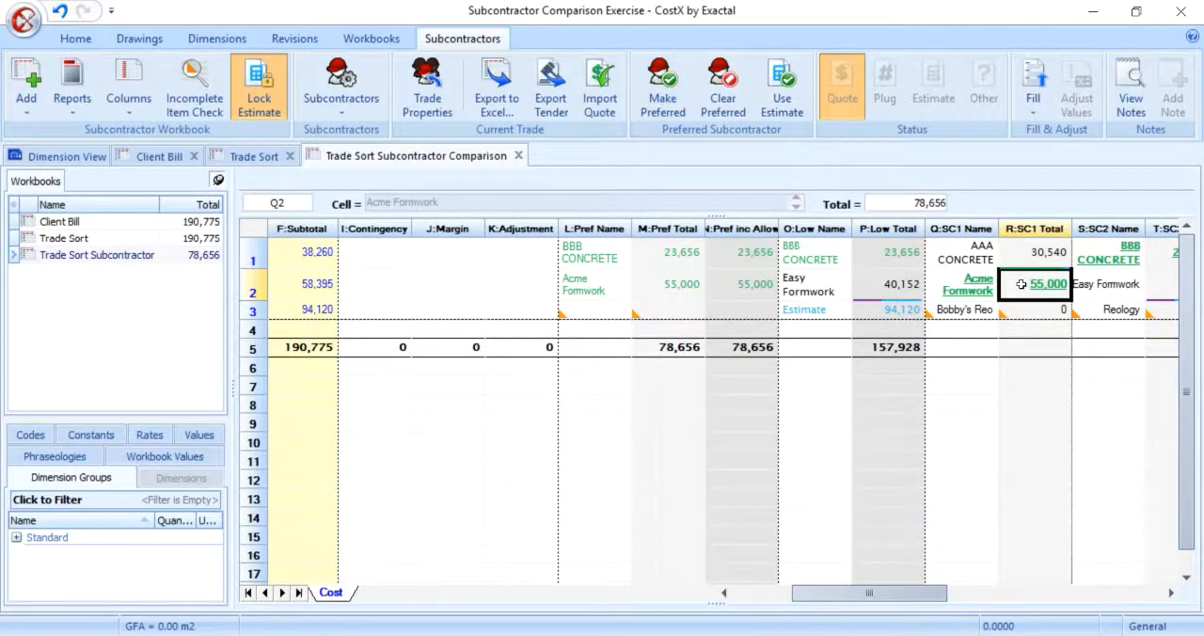
left_click_drag(1188, 360, 1185, 522)
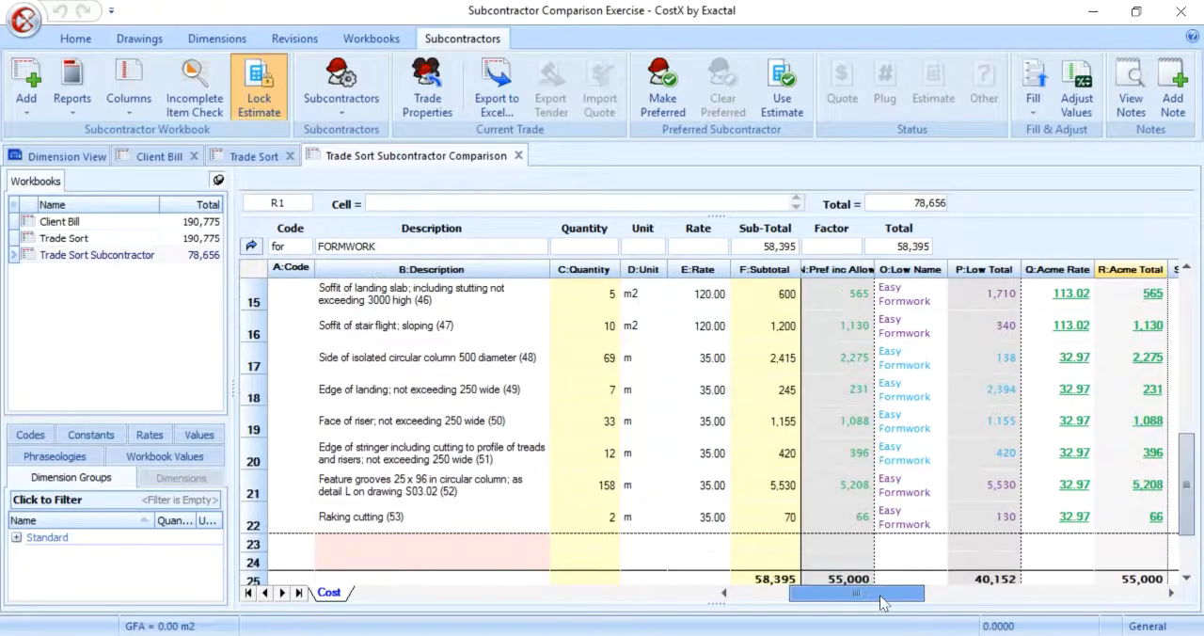
mouse_move(882, 600)
left_mouse_down()
mouse_move(854, 603)
mouse_move(870, 600)
left_mouse_up()
scroll(398, 370, "down", 2)
scroll(395, 370, "up", 1)
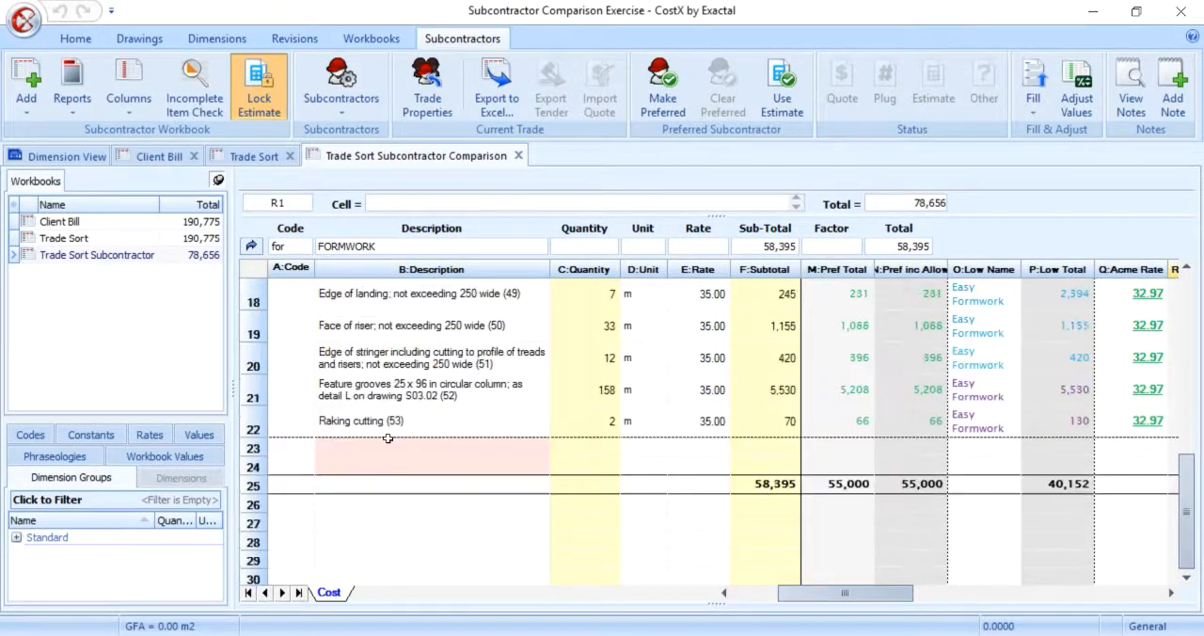
left_click(391, 448)
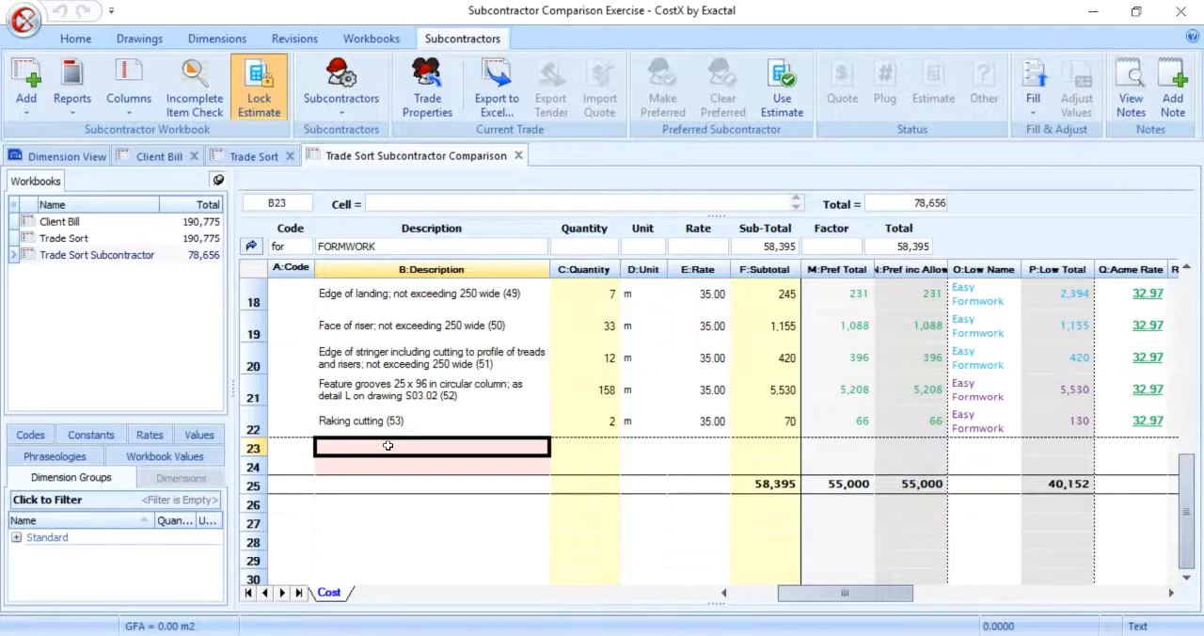
type("ADDENDUM NO")
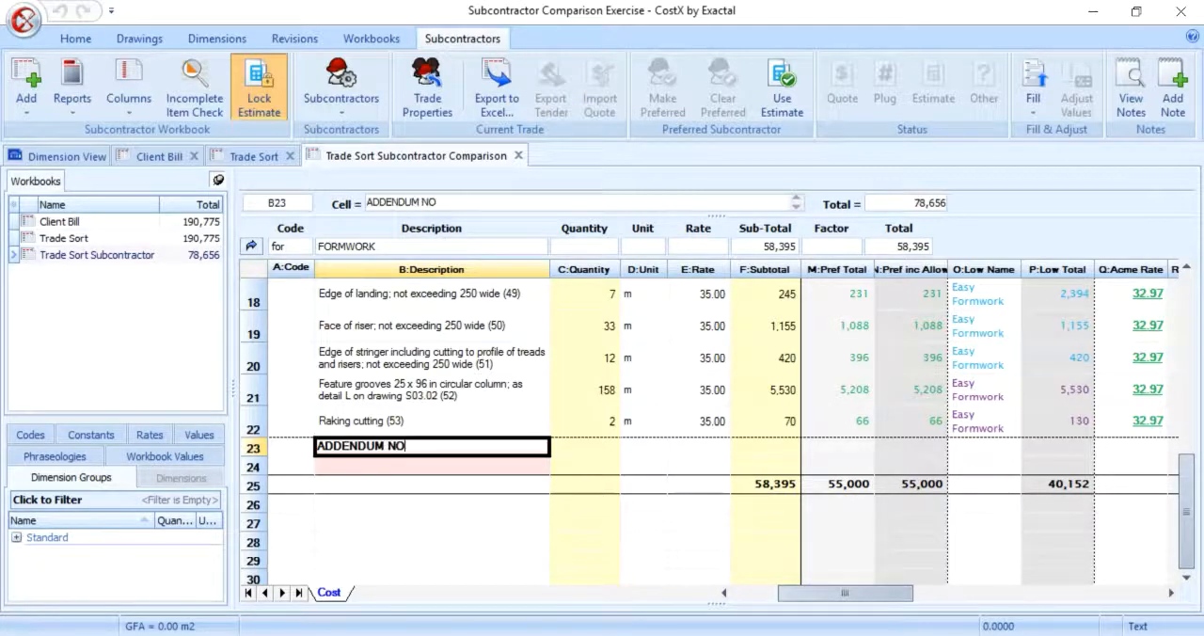
type(".1")
key("Return")
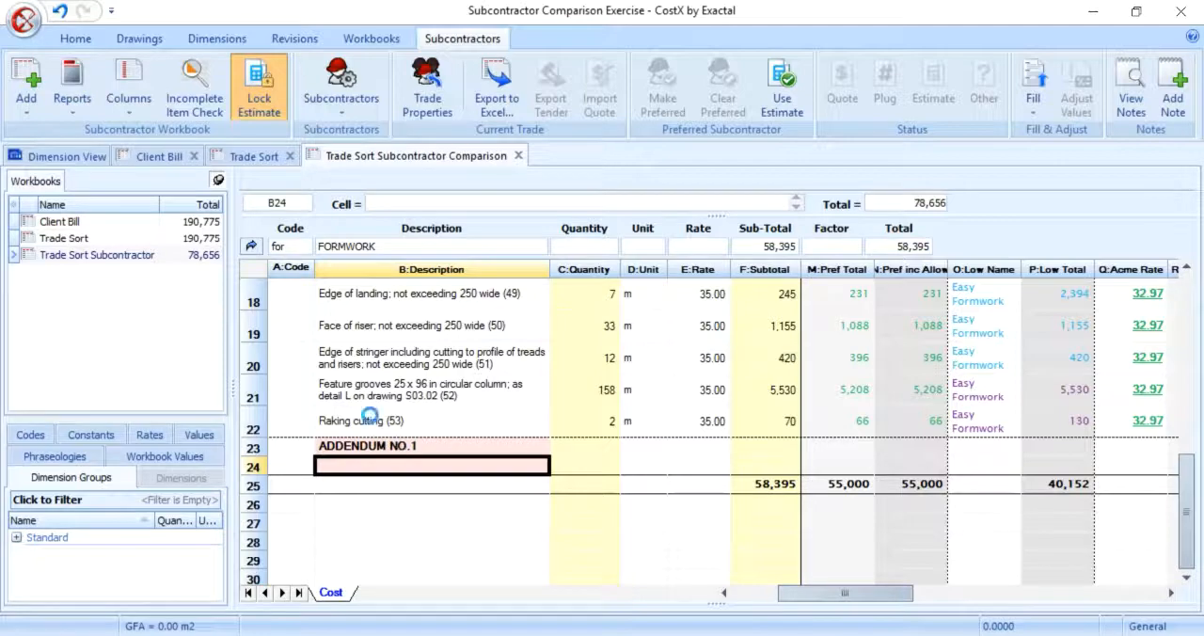
Step: Insert two rows below the ADDENDUM NO.1 heading and copy the FORMWORK CLASS 4 (34) heading into the first row beneath it
right_click(370, 466)
left_click(435, 192)
right_click(376, 465)
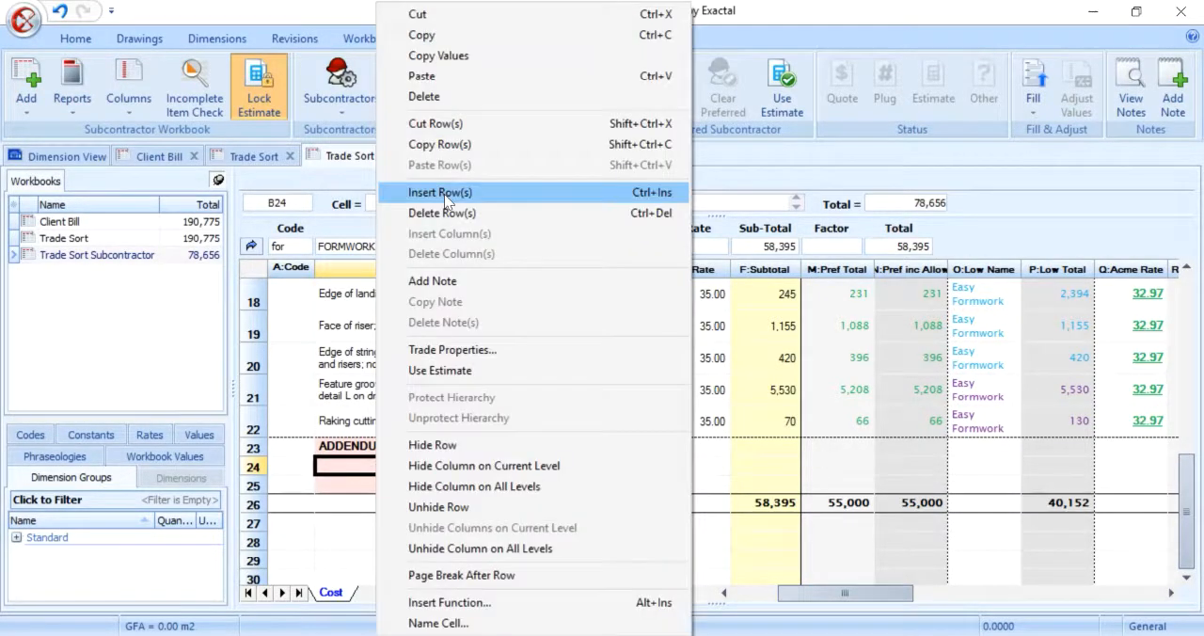
left_click(435, 192)
left_click_drag(1188, 478, 1187, 312)
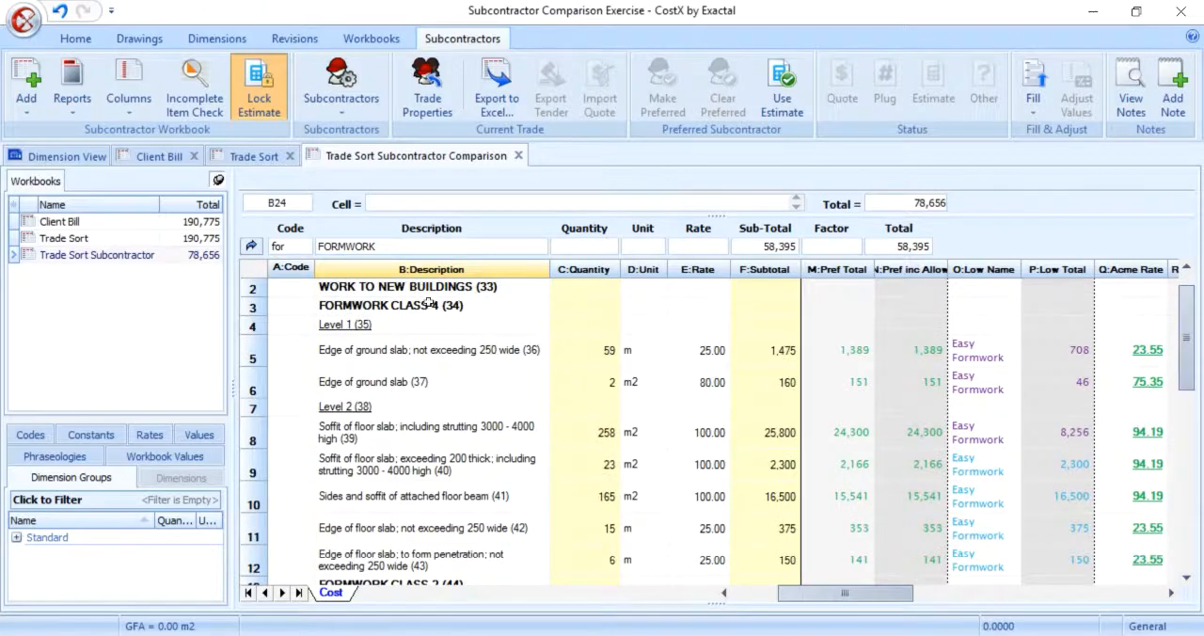
left_click(429, 304)
key("ctrl+c")
scroll(429, 376, "down", 5)
right_click(376, 491)
left_click(433, 75)
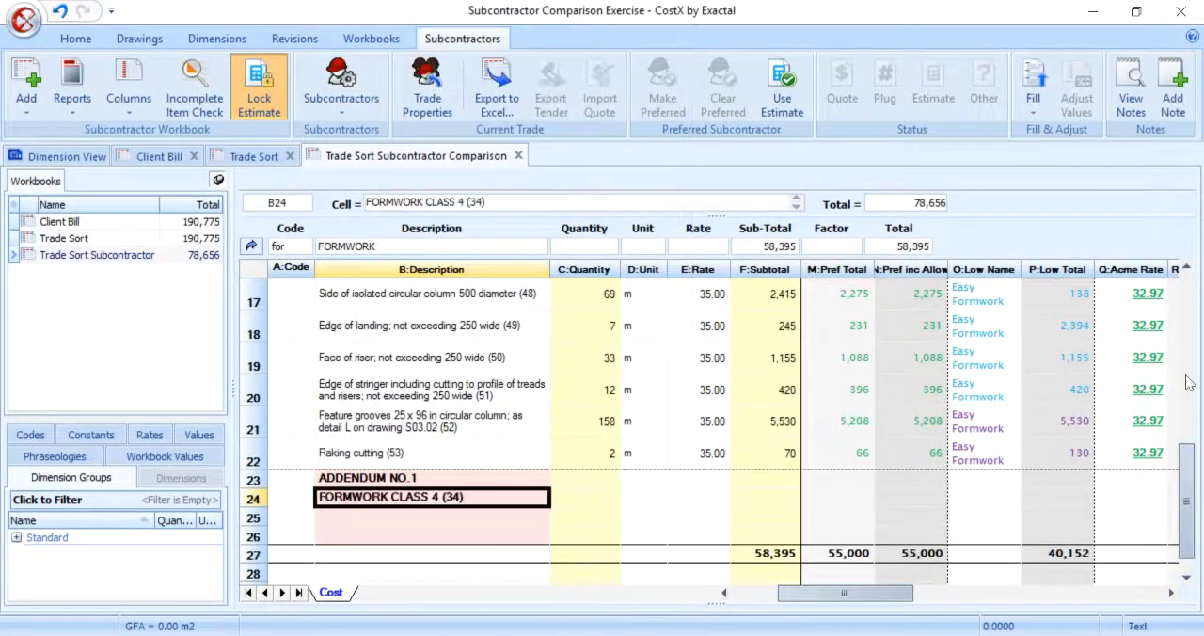
Step: Copy the Level 2 (38) heading and its first soffit of floor slab description (39) beneath the addendum's FORMWORK CLASS 4 heading
scroll(364, 436, "up", 5)
left_click_drag(363, 428, 363, 452)
right_click(364, 453)
left_click(420, 79)
scroll(370, 471, "down", 5)
right_click(371, 549)
left_click(433, 75)
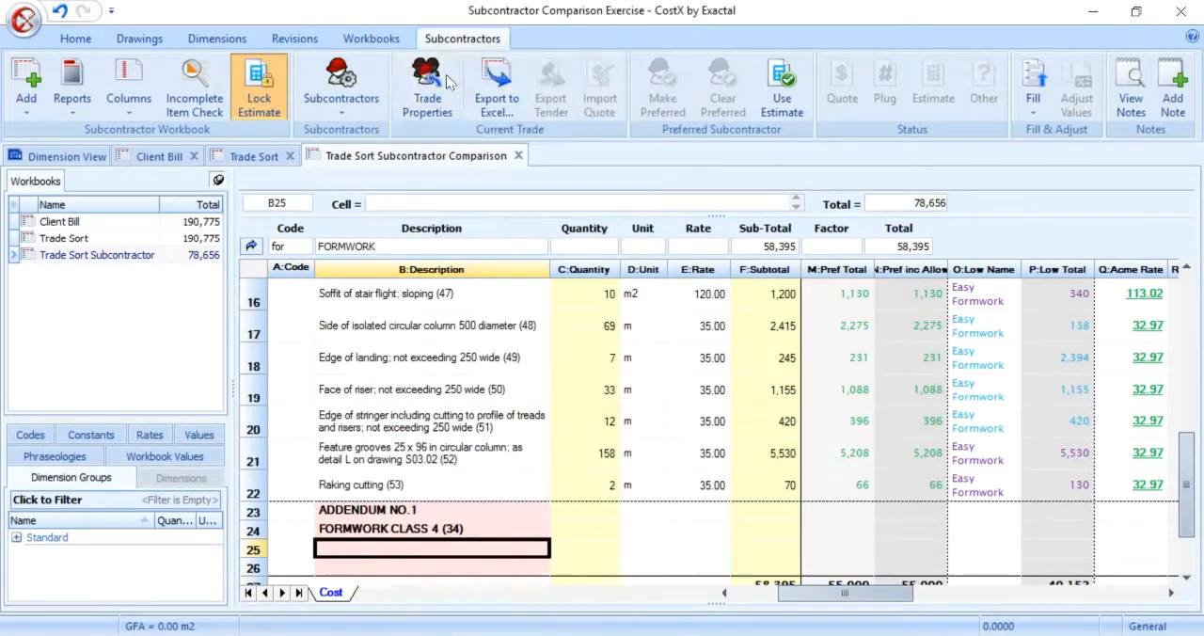
Step: Give the addendum's Class 4 floor slab soffit item a quantity of -50, unit m2 and a rate of 100
scroll(565, 489, "down", 1)
left_click(579, 476)
type("-50")
key("Tab")
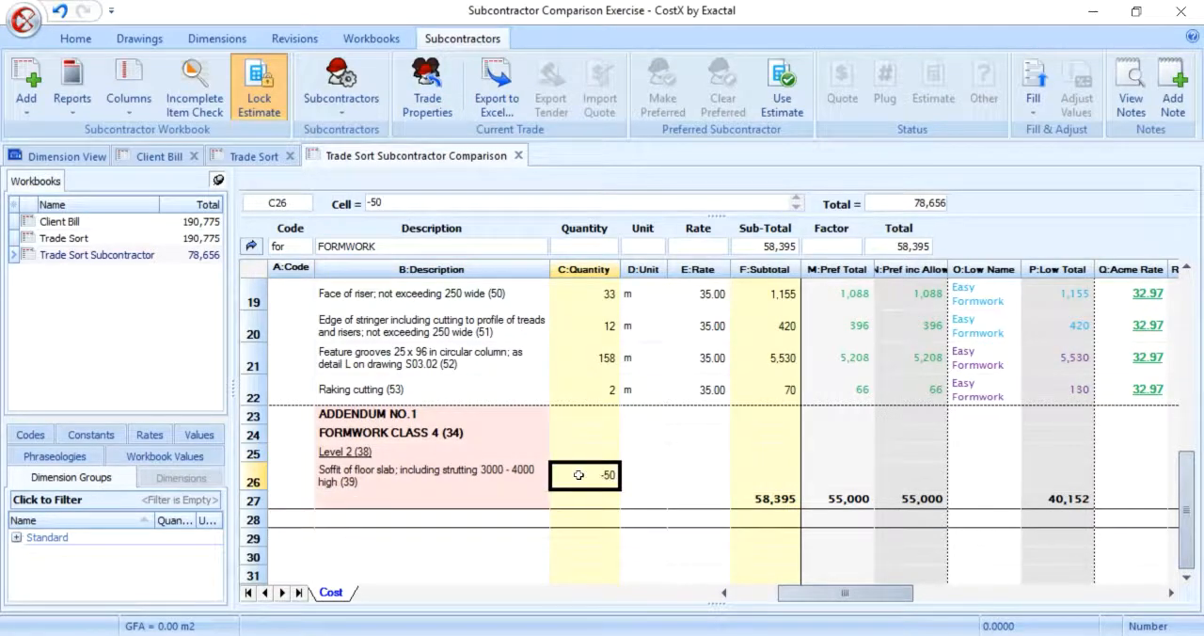
type("m2")
key("Tab")
type("100")
key("Return")
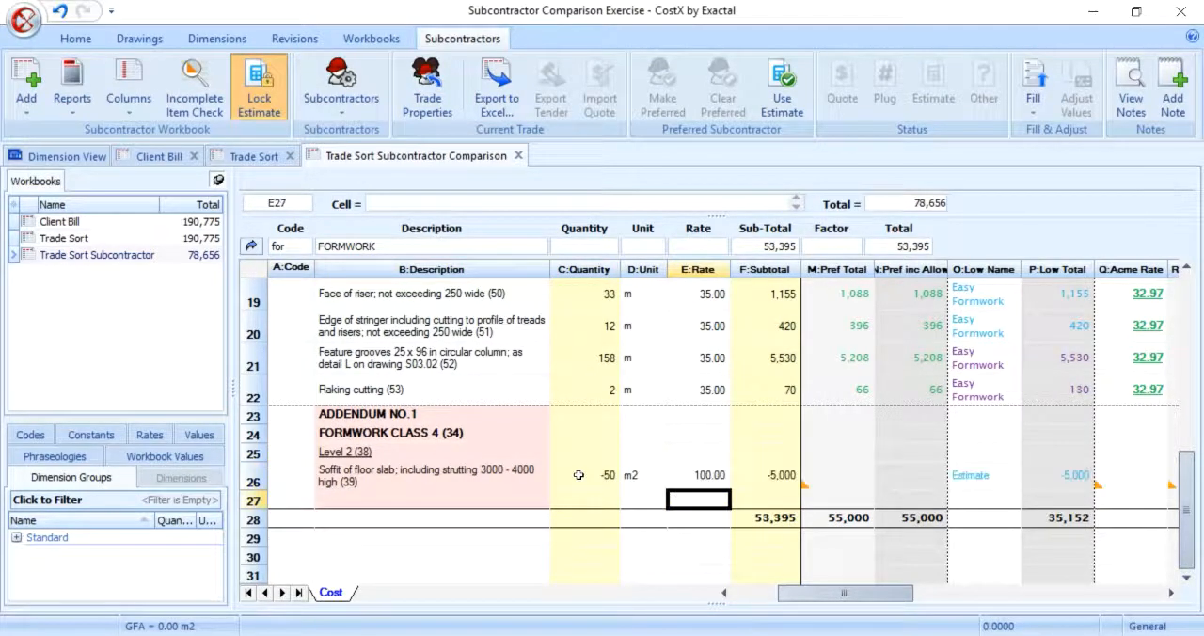
Step: Insert two more addendum rows and copy the Class 4 heading, Level 2 heading and soffit description below the -50 m2 item
right_click(423, 499)
left_click(452, 191)
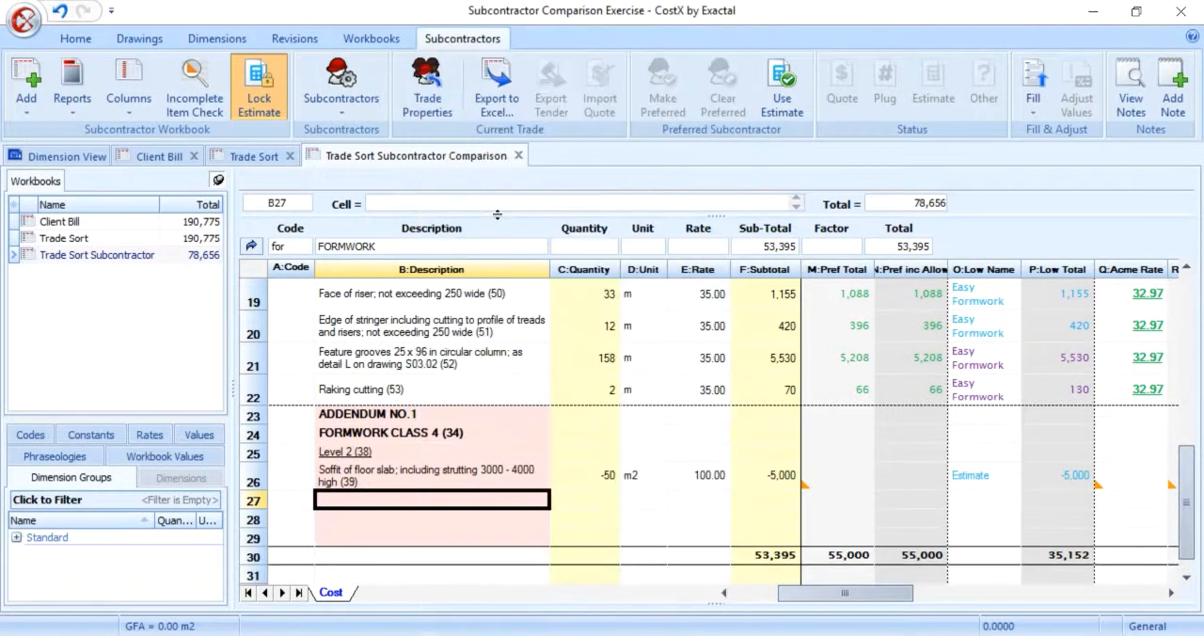
left_click_drag(380, 434, 397, 474)
right_click(398, 474)
left_click(537, 36)
left_click(390, 501)
right_click(389, 501)
left_click(471, 81)
Step: Change the second addendum section's heading to FORMWORK CLASS 3 (34)
double_click(439, 501)
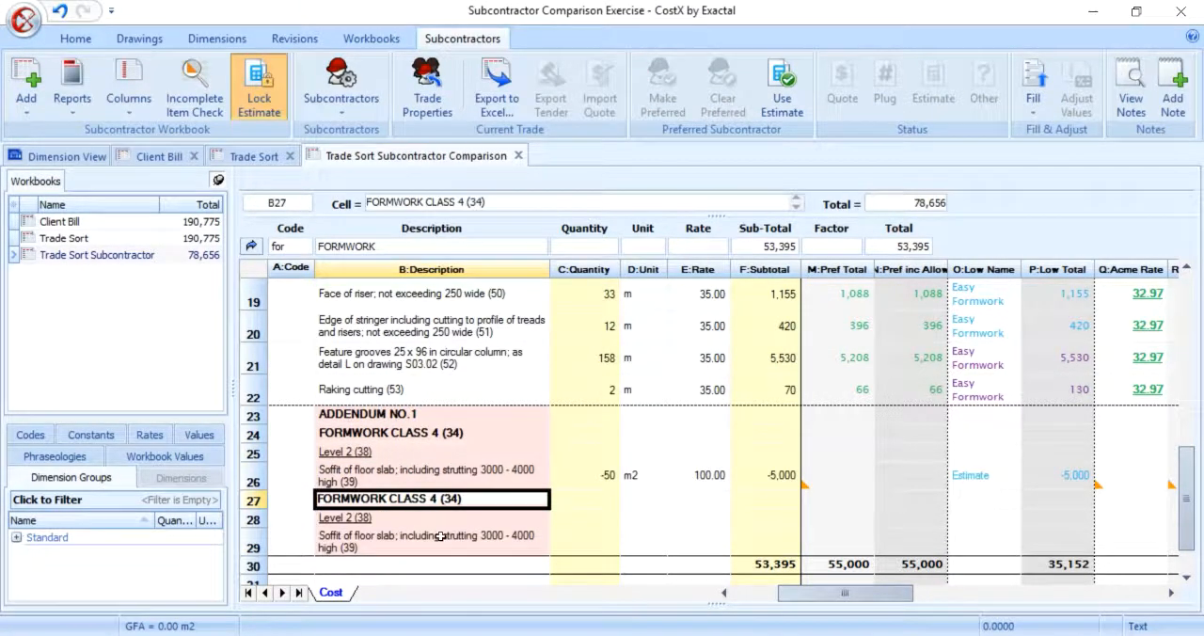
key("BackSpace")
type("3")
key("Return")
Step: Give the addendum's Class 3 floor slab soffit item a quantity of 50, unit m2 and a rate of 110
left_click(598, 534)
type("50")
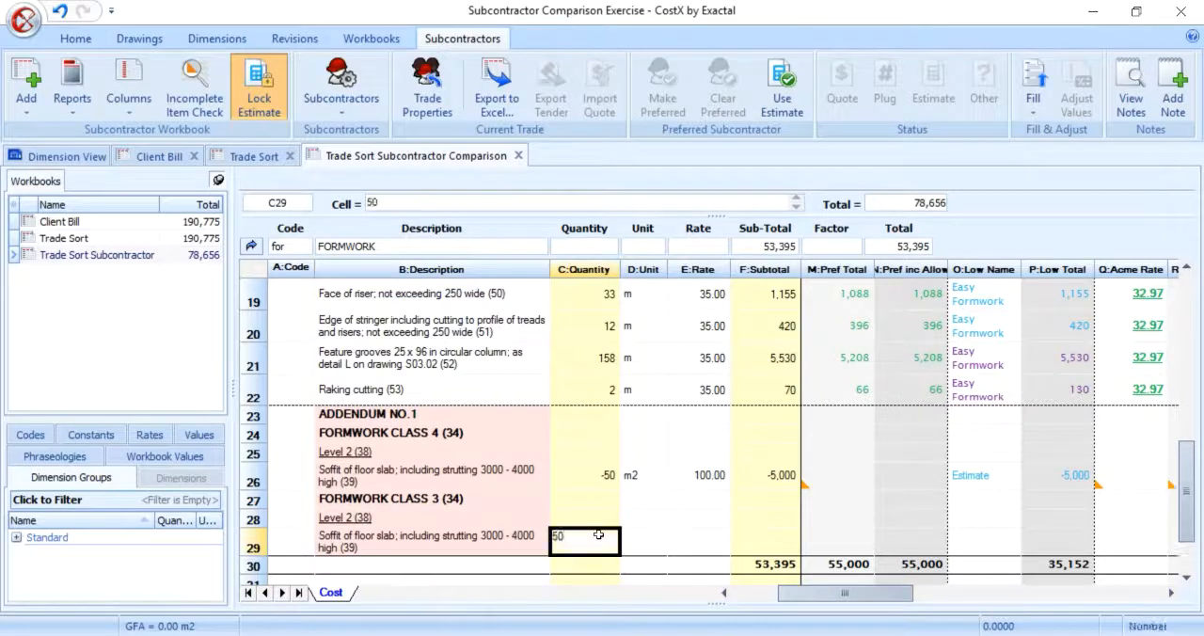
key("Tab")
type("m2")
key("Tab")
type("110")
key("Return")
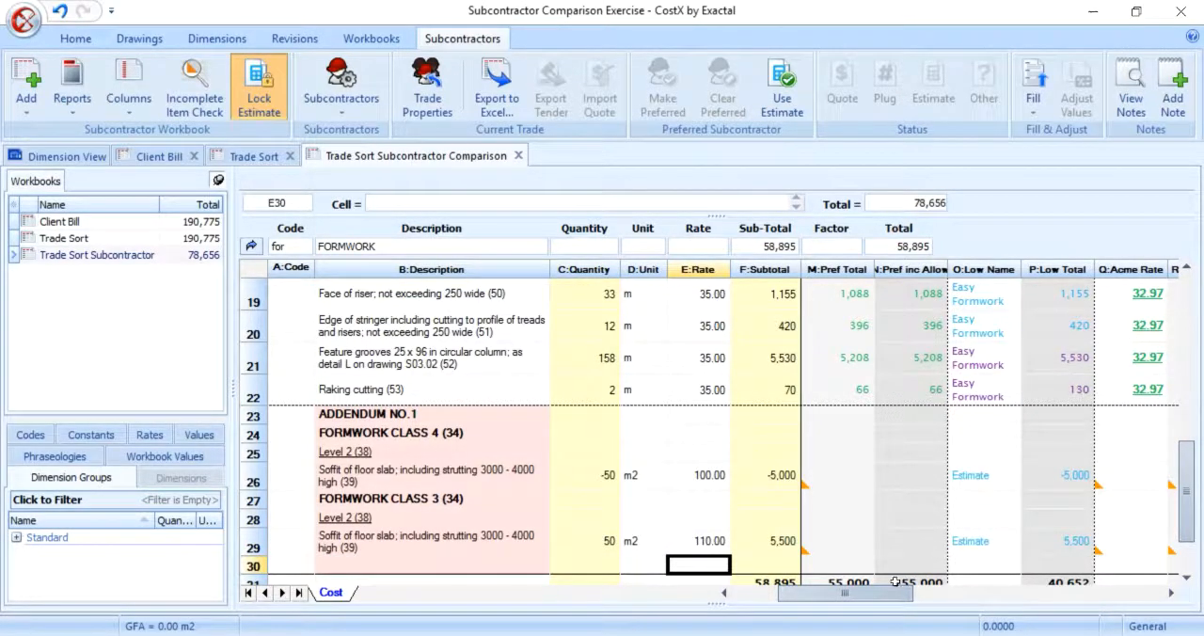
Step: Copy the Acme rate of 94.19 and the Easy rate of 32.00 into the -50 m2 Class 4 addendum item
left_click_drag(896, 592, 936, 592)
left_click_drag(1188, 485, 1182, 508)
right_click(892, 453)
left_click(940, 54)
right_click(929, 455)
left_click(950, 78)
right_click(1083, 423)
left_click(954, 54)
right_click(1040, 446)
left_click(950, 74)
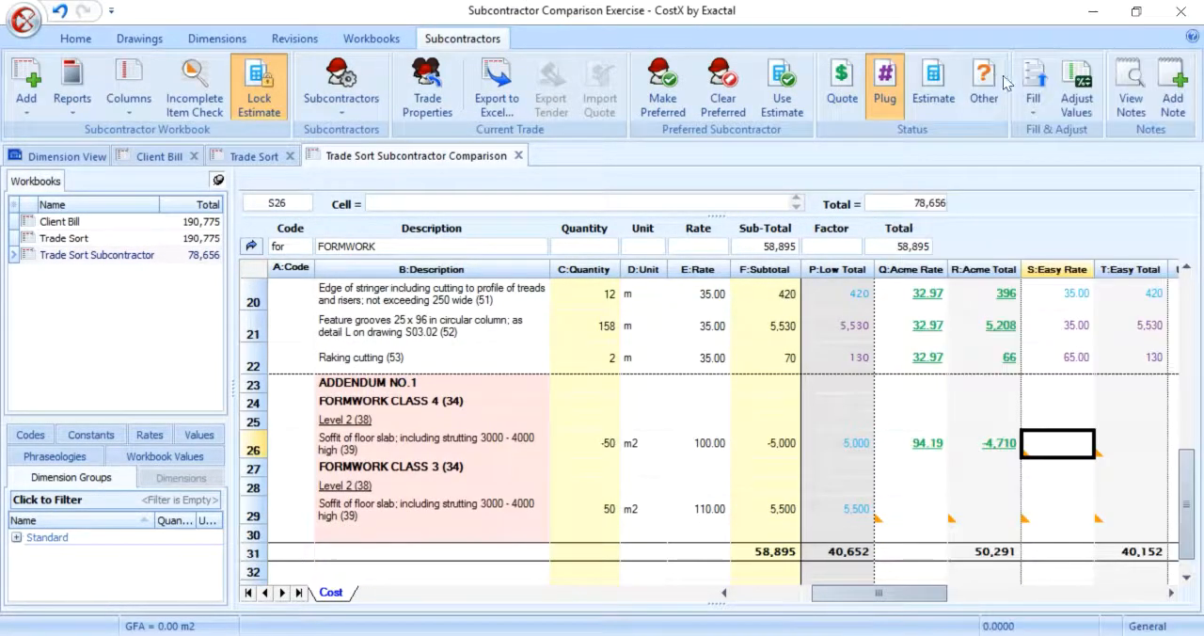
Step: Fill the missing Acme and Easy rates of the 50 m2 Class 3 addendum item from the estimate
left_click(914, 509)
left_click(1034, 98)
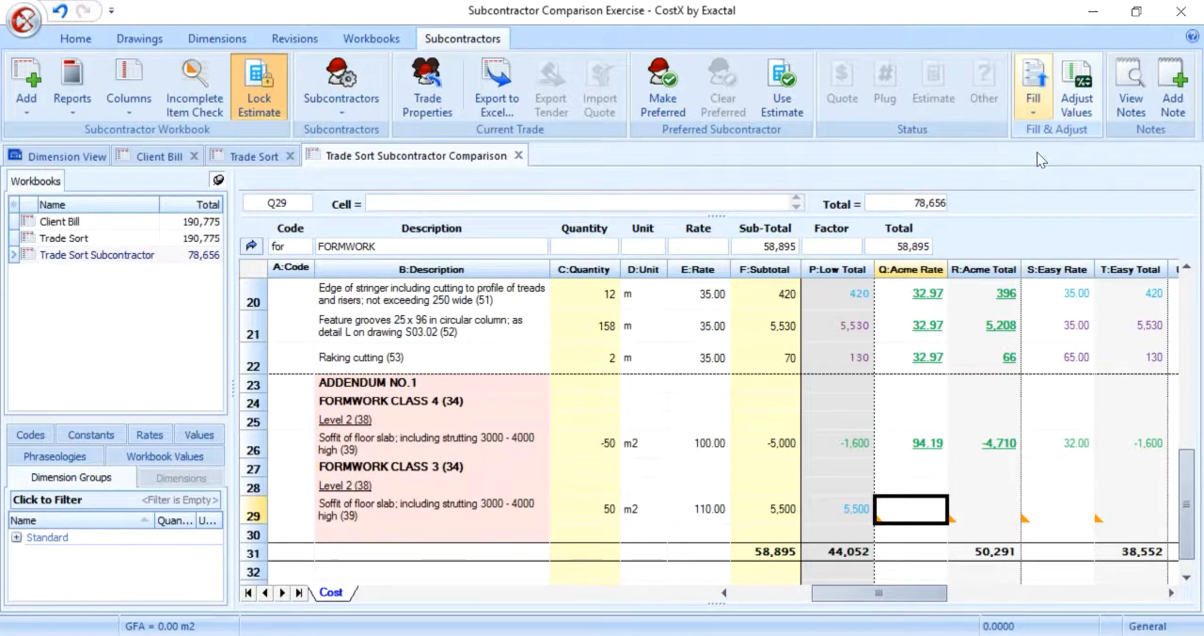
left_click(1049, 232)
left_click(1062, 509)
left_click(1034, 98)
left_click(1049, 232)
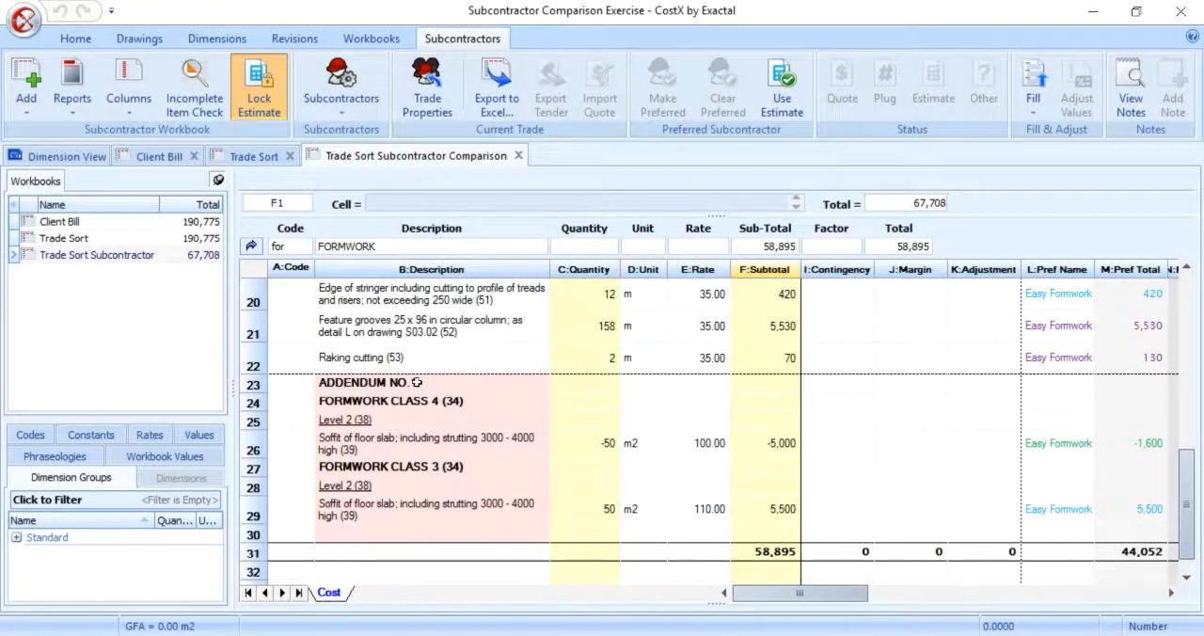
Step: Add the note 01/06/2017 to the ADDENDUM NO.1 heading and view the workbook's notes
left_click(416, 382)
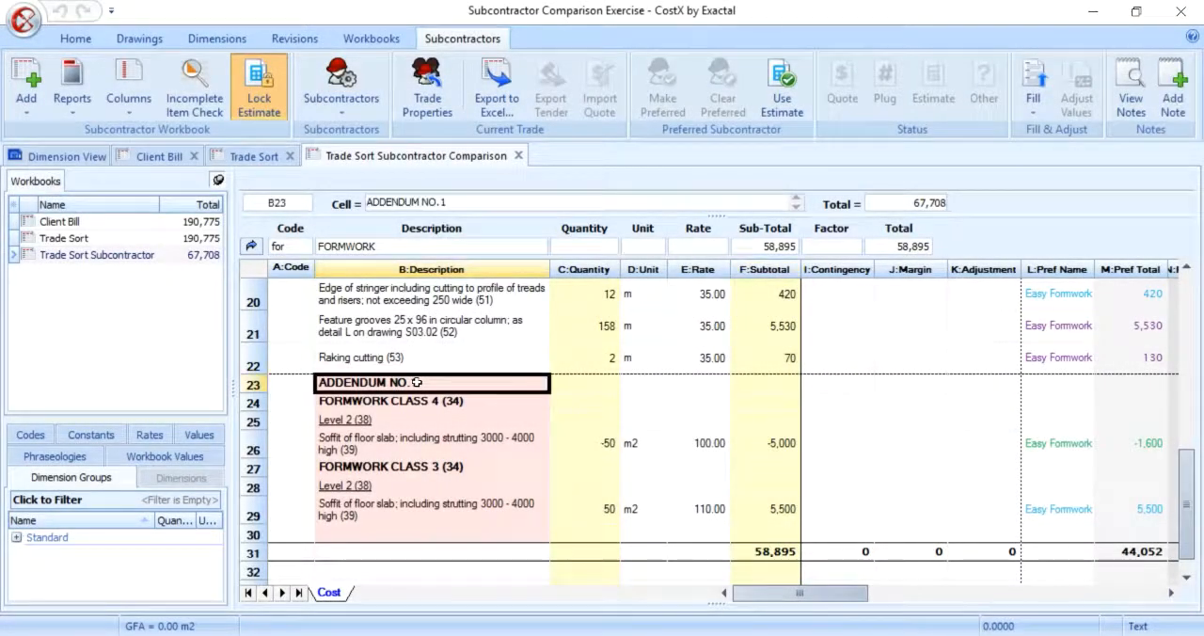
left_click(1174, 111)
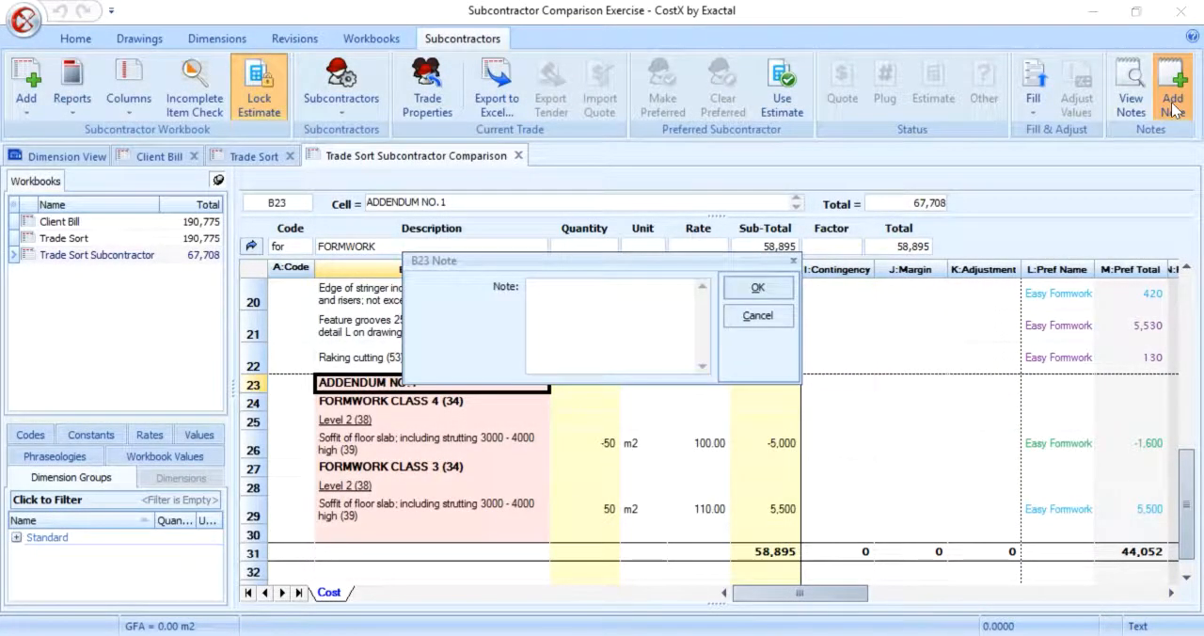
type("31/08/2017")
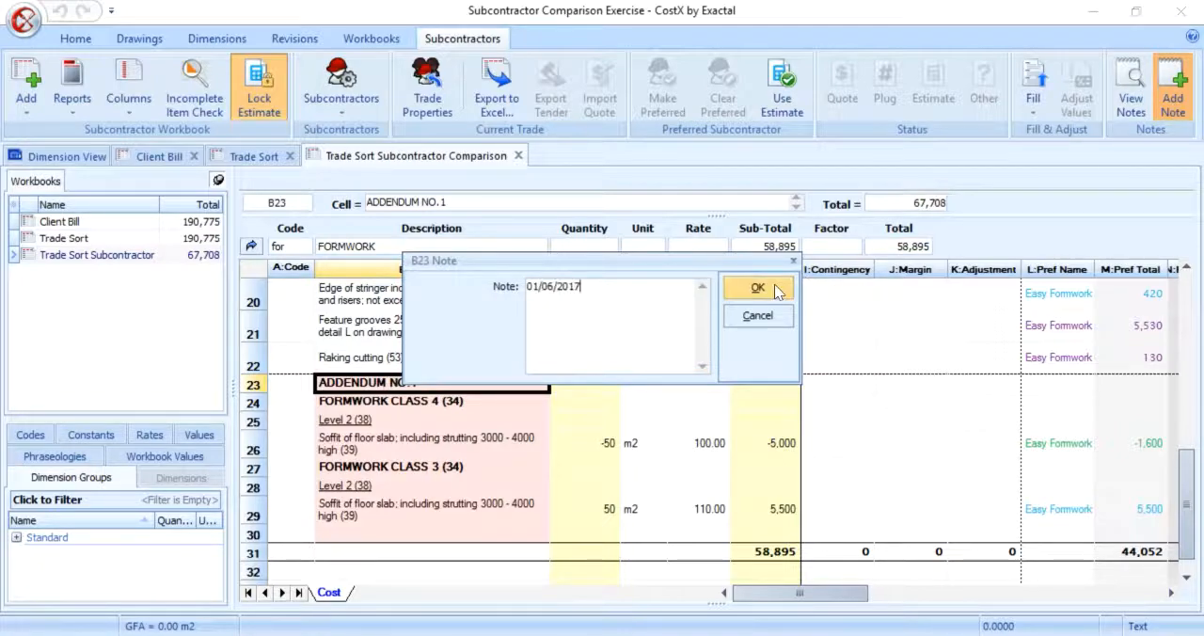
left_click(774, 287)
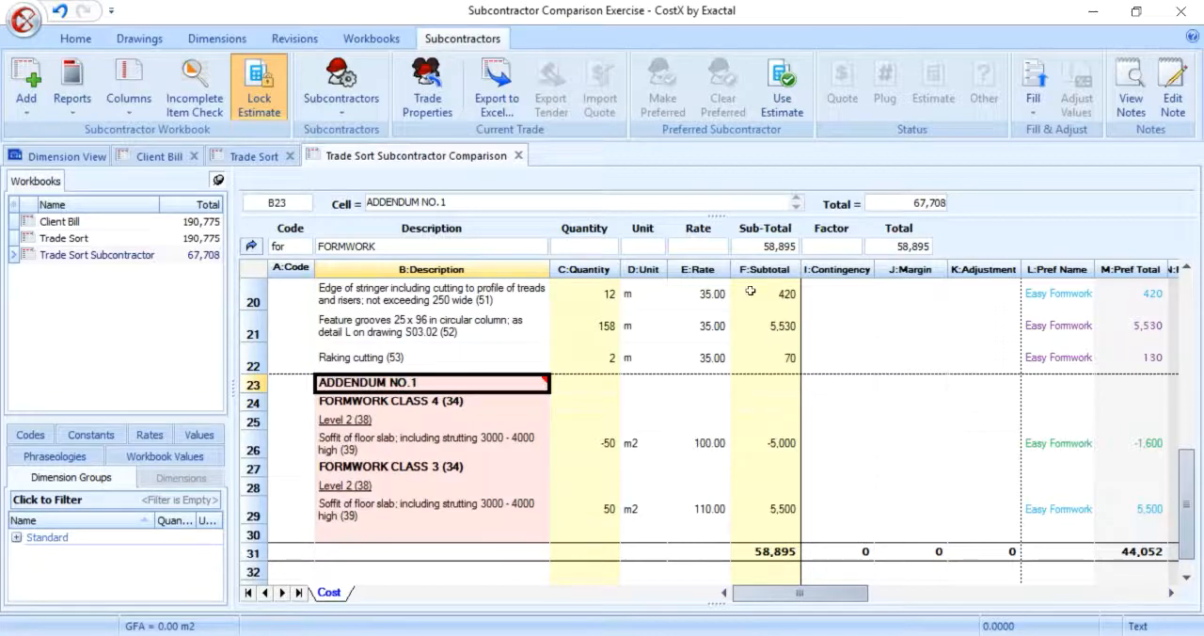
left_click(1131, 89)
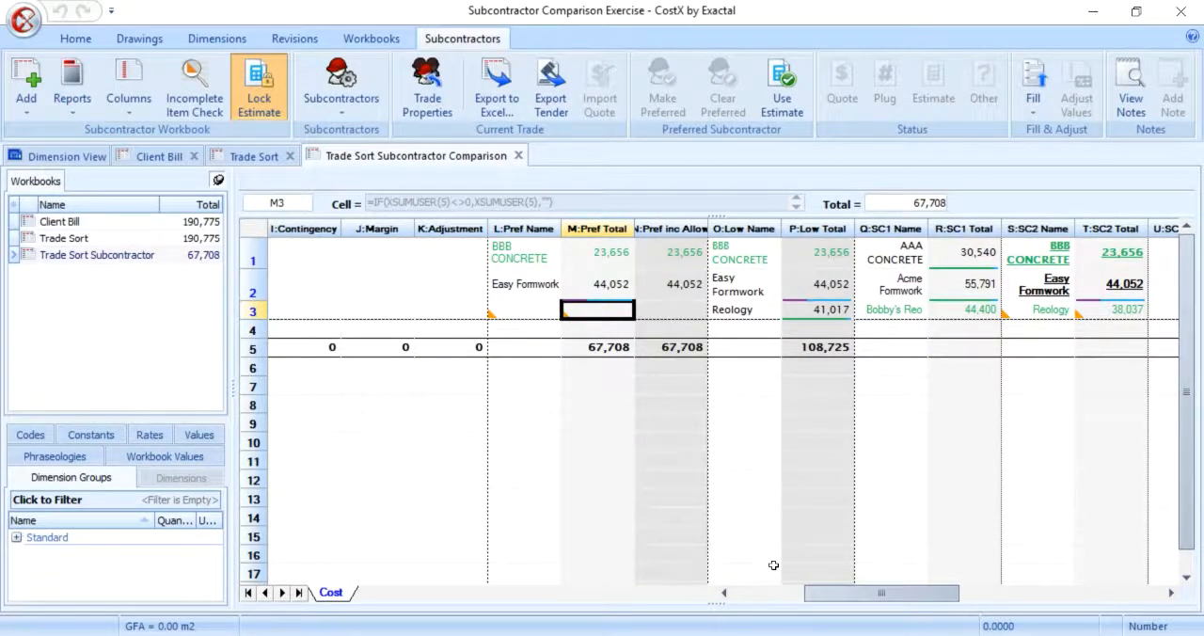
Step: Drill into the REINFORCEMENT trade from its subtotal and review both subcontractors' item rates and totals
left_click_drag(835, 593, 748, 592)
double_click(760, 308)
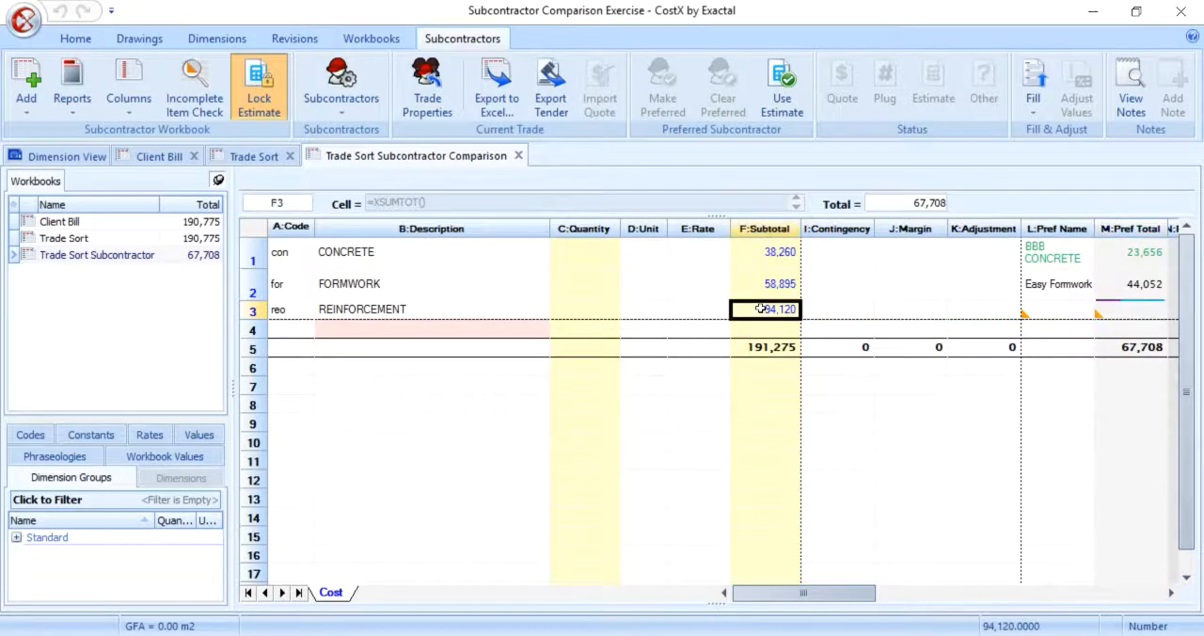
left_click_drag(828, 599, 951, 596)
scroll(639, 449, "down", 5)
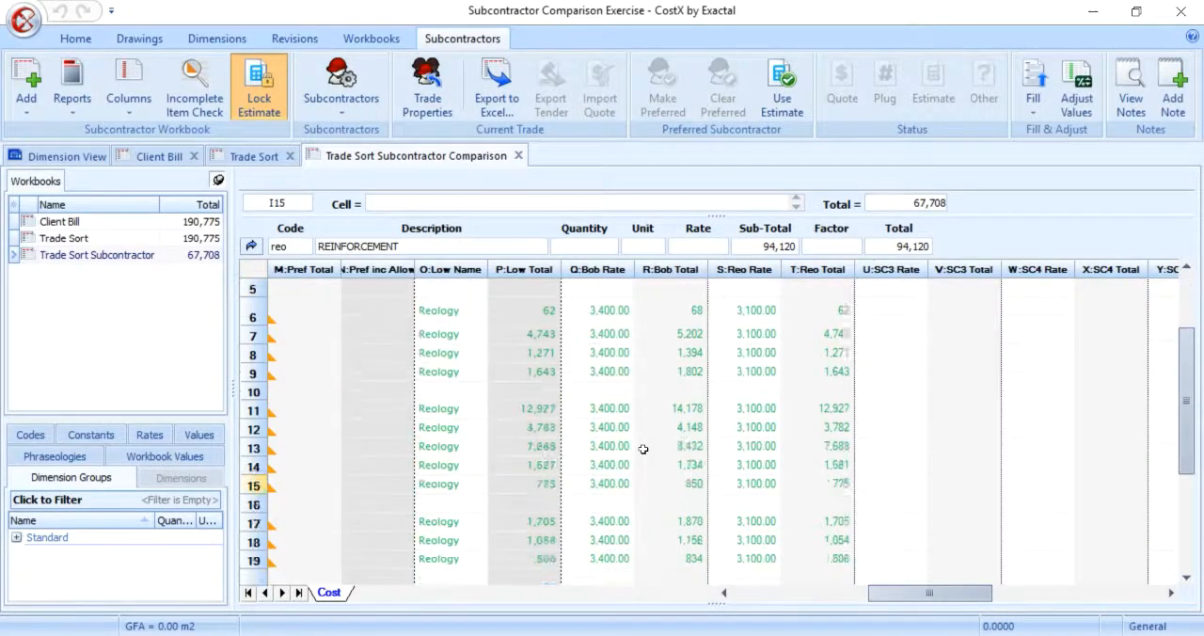
Step: Run the Incomplete Item Check and go to Reology's unpriced SL82 fabric items in rows 23 and 24
scroll(854, 596, "left", 3)
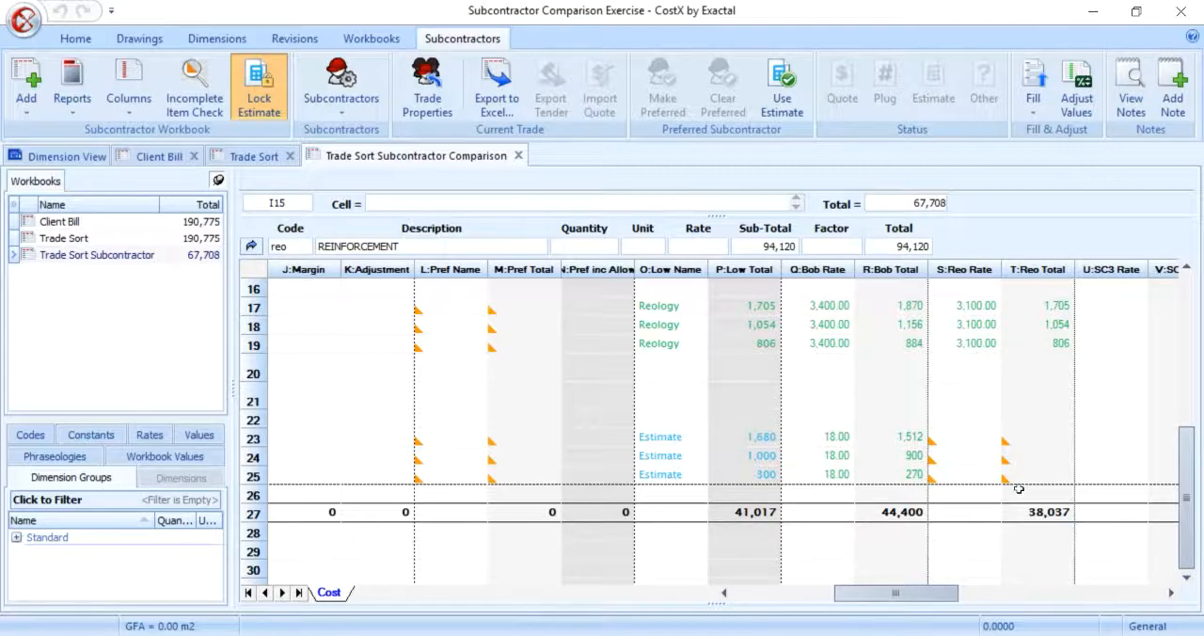
left_click(195, 94)
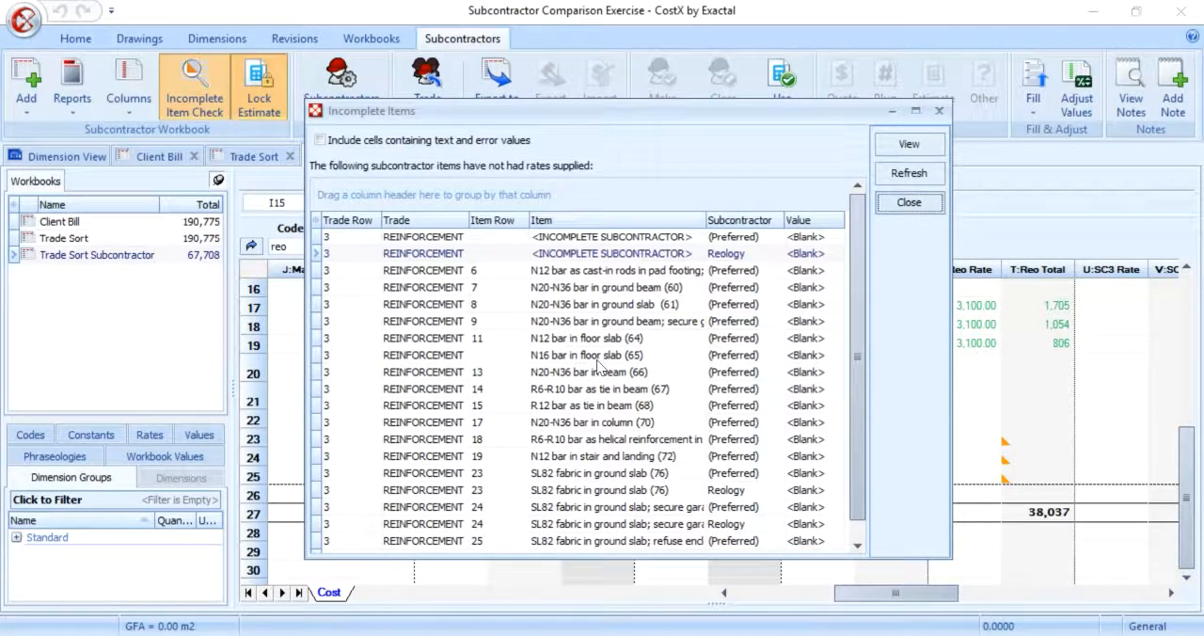
scroll(853, 307, "down", 1)
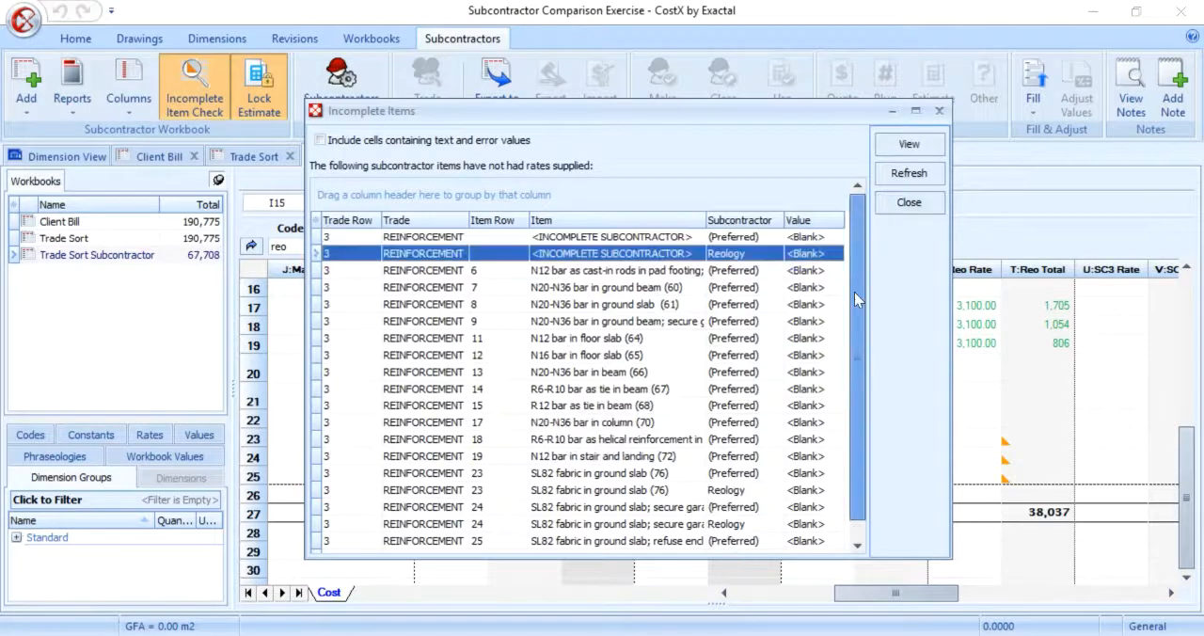
left_click(731, 473)
left_click(909, 144)
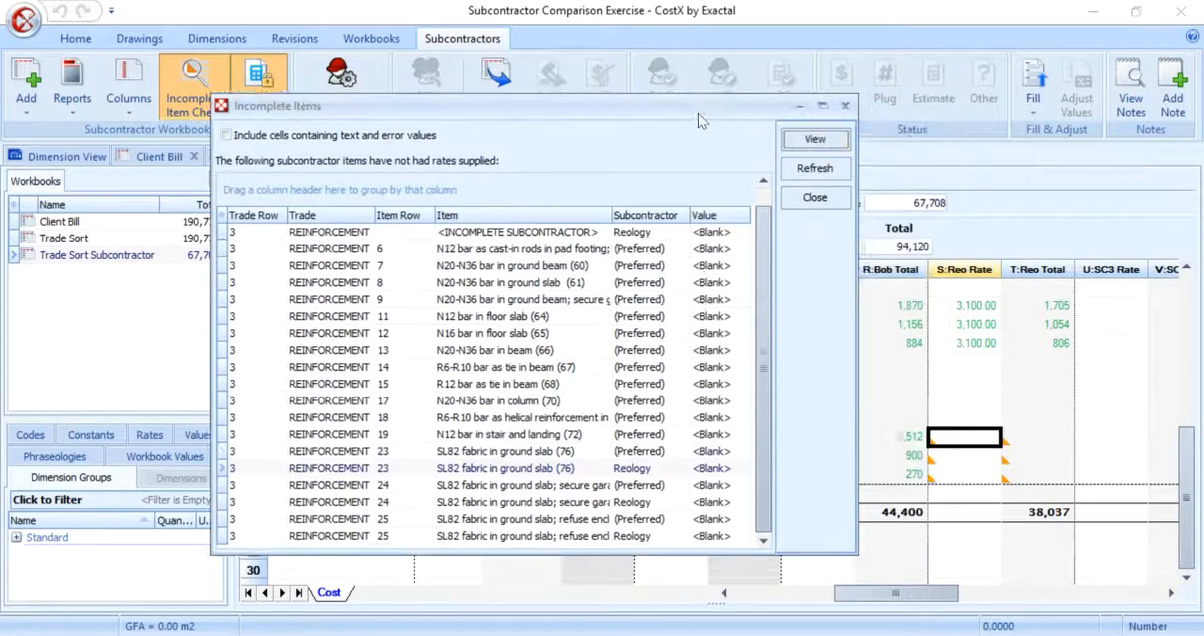
left_click(724, 492)
left_click(800, 133)
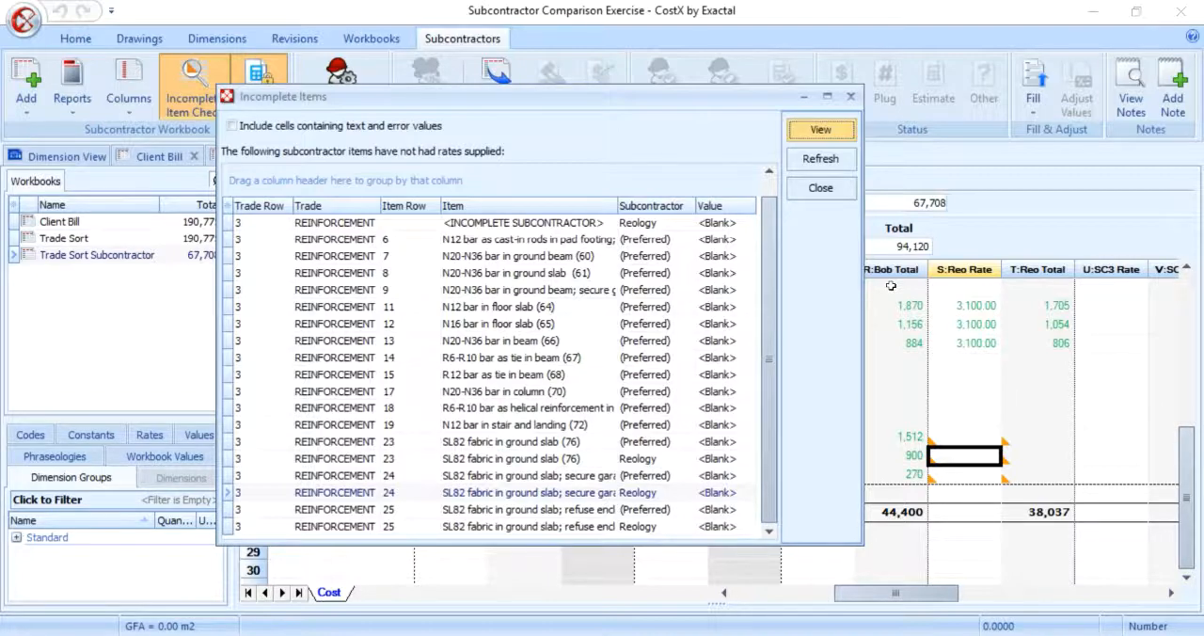
left_click(820, 188)
Step: Set Reology's rate to 22 for the three SL82 fabric items and compare both subcontractors' REINFORCEMENT totals
left_click(951, 437)
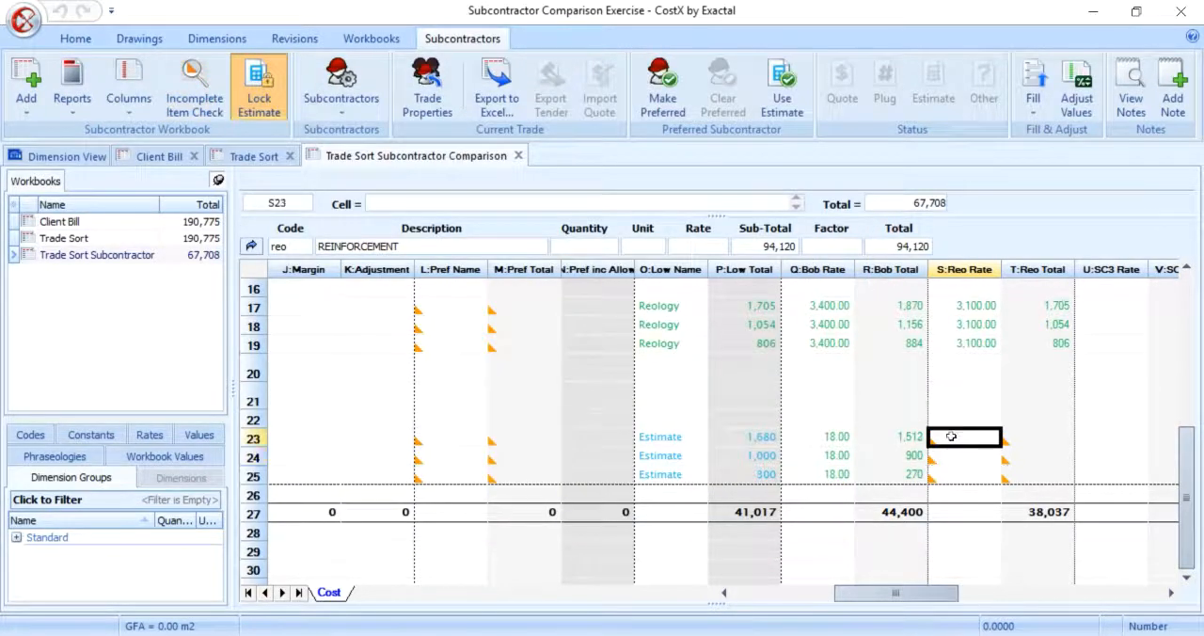
type("22")
key("Down")
type("22")
key("Down")
type("22")
key("Down")
key("Up")
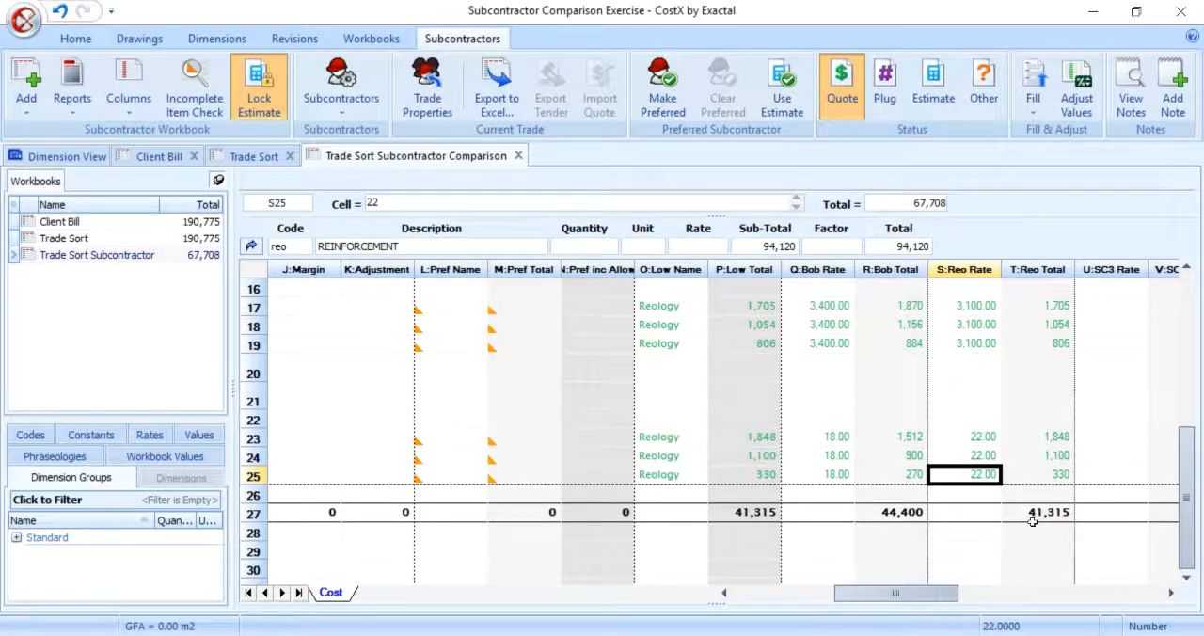
left_click(1035, 514)
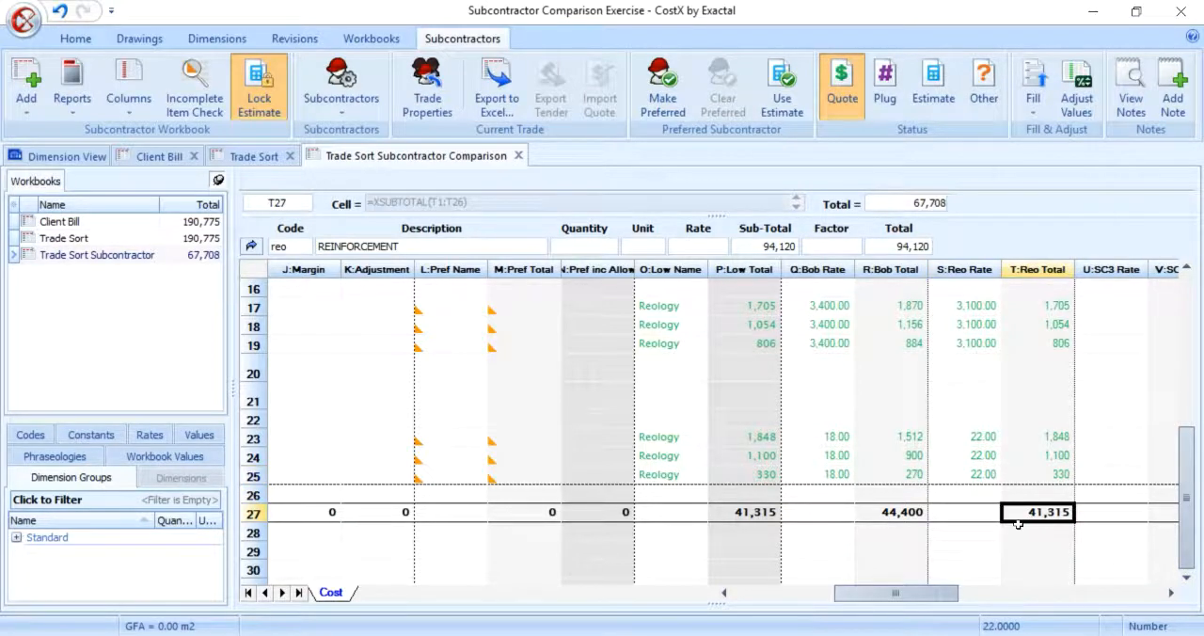
left_click(895, 513)
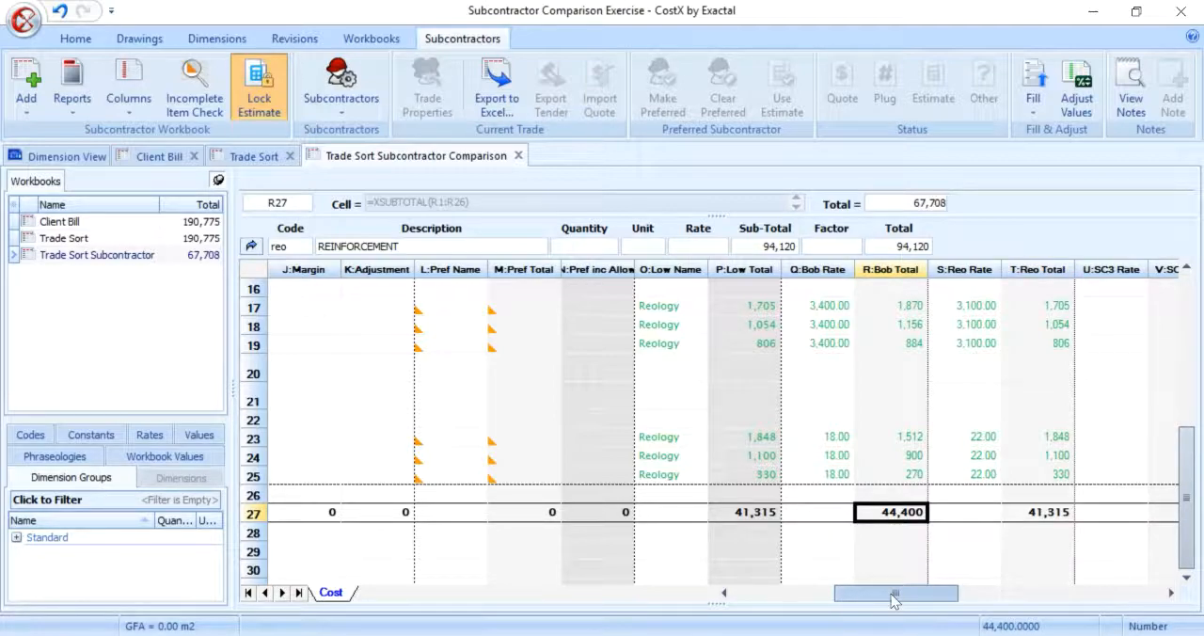
Step: Unlock the estimate, set the rate of the N20-N36 bar in ground beam (60) item to 3500, and lock the estimate again
left_click_drag(894, 593, 790, 593)
scroll(709, 354, "up", 5)
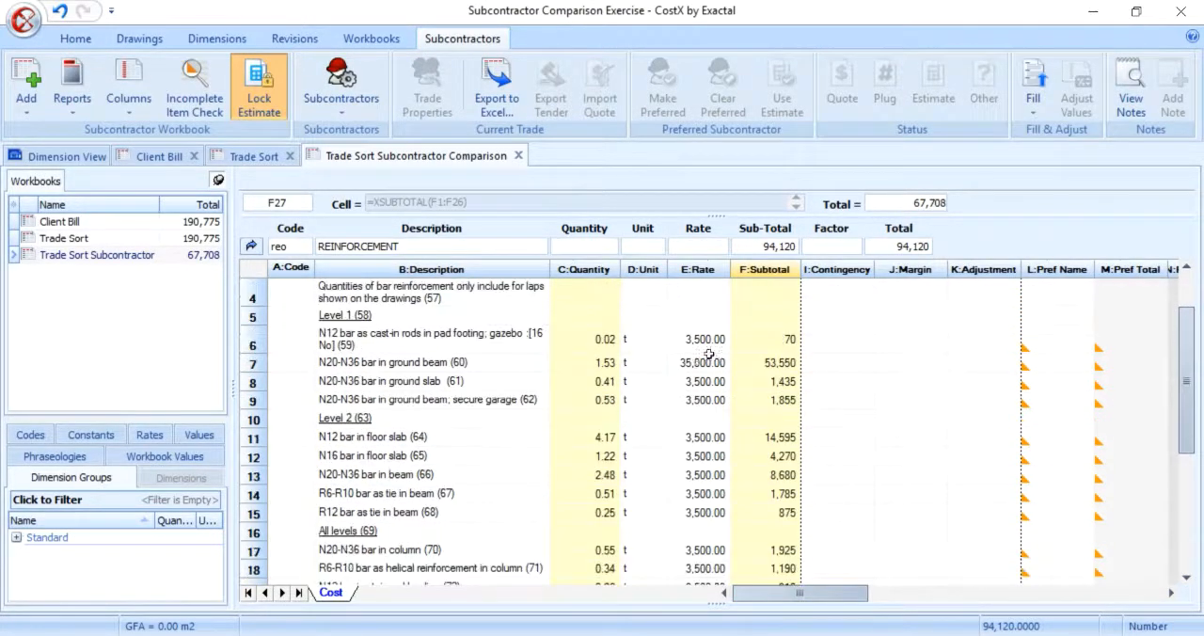
left_click(709, 358)
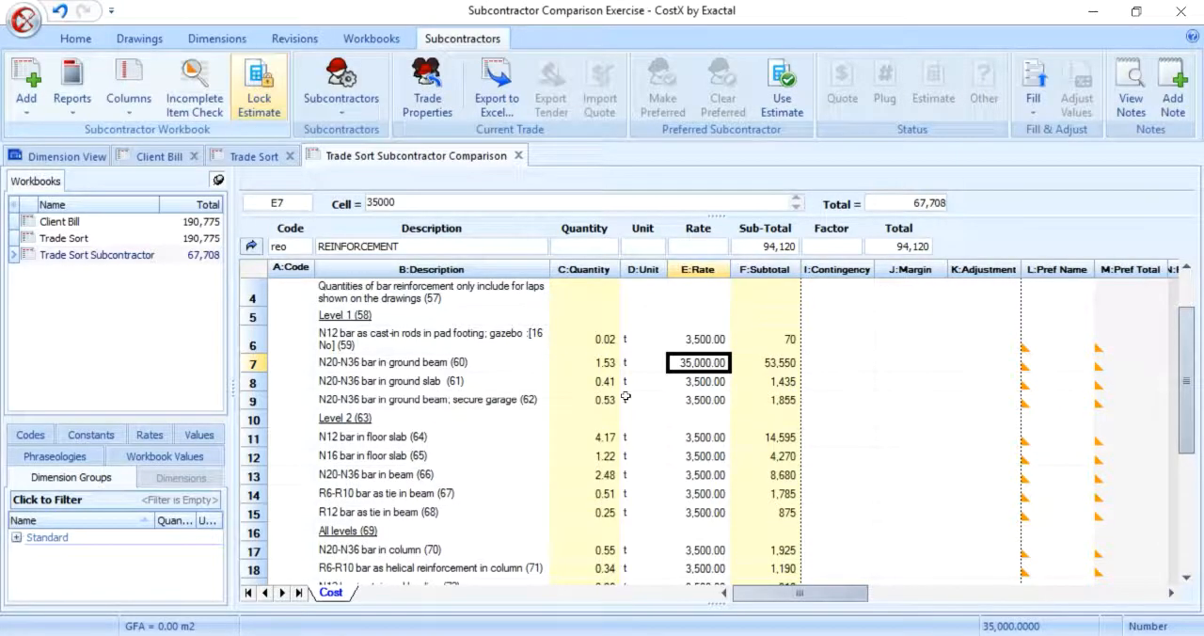
type("3500")
key("Return")
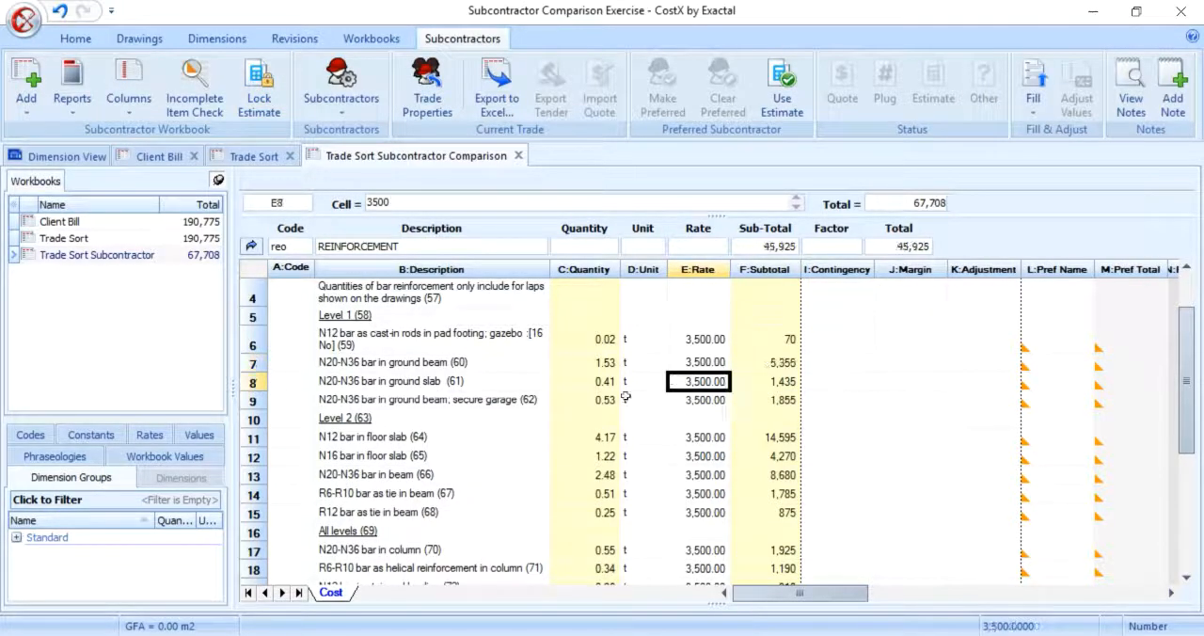
left_click(250, 98)
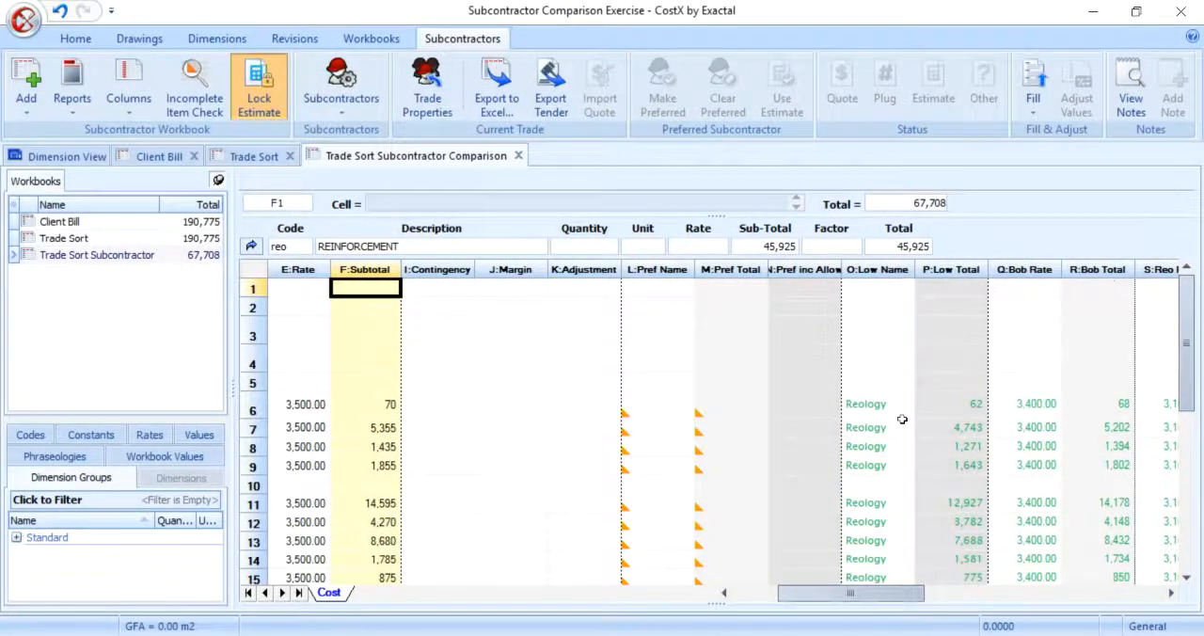
Step: Turn off Single Preferred in the REINFORCEMENT trade properties to allow multiple preferred subcontractors
scroll(927, 478, "down", 6)
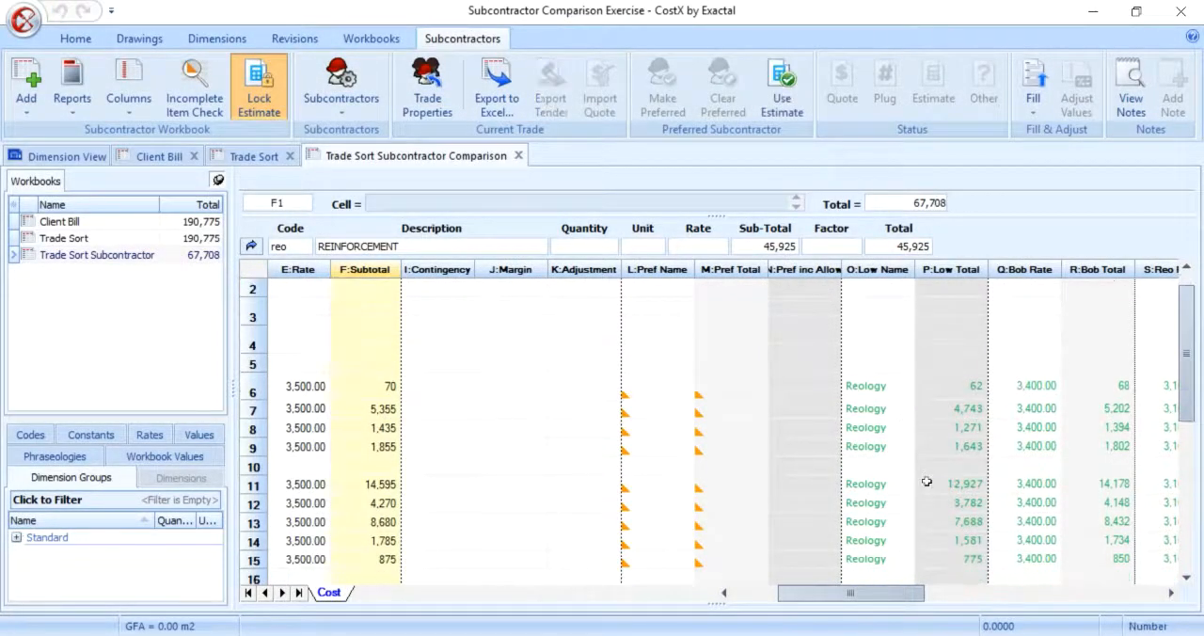
left_click(967, 596)
scroll(579, 478, "down", 6)
scroll(582, 490, "down", 1)
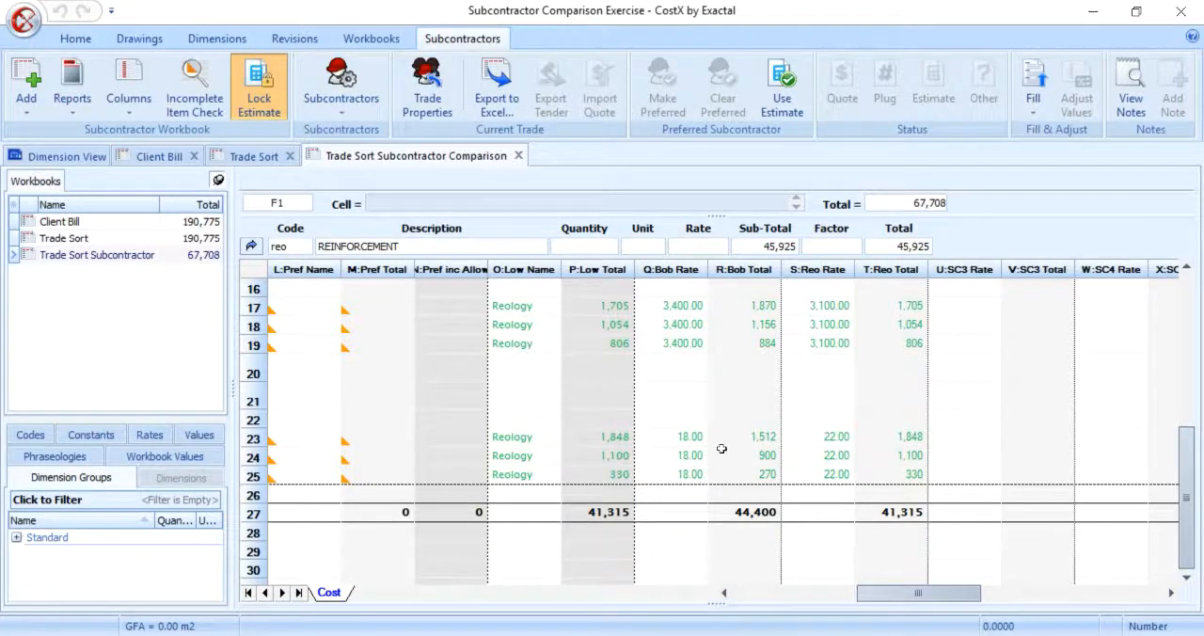
left_click(757, 593)
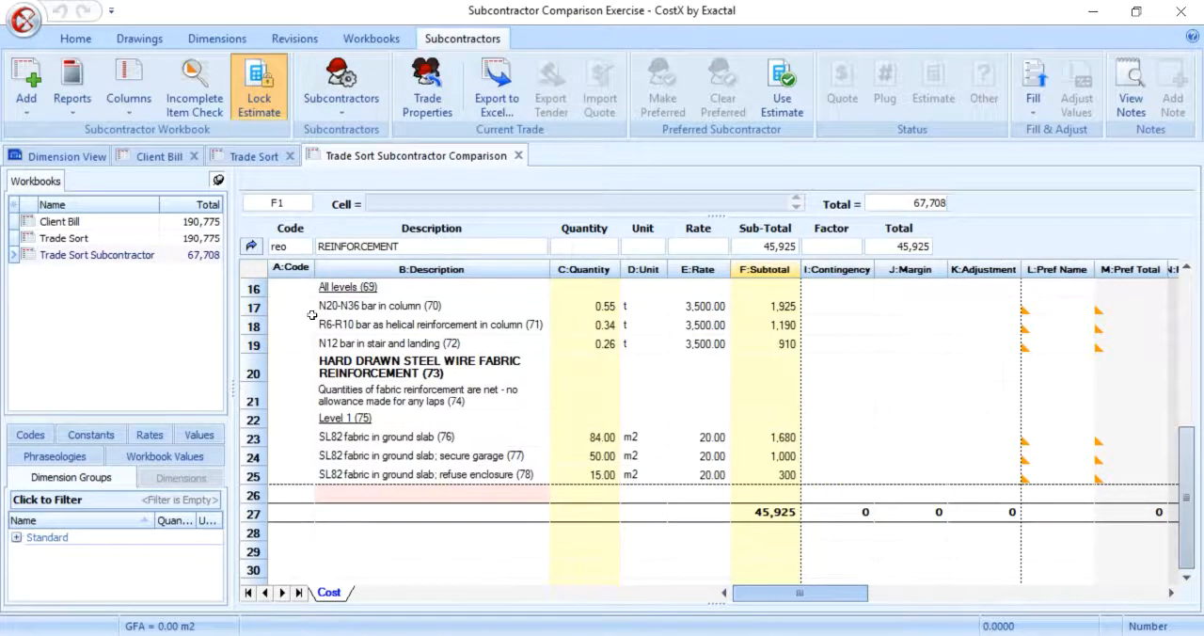
left_click(427, 86)
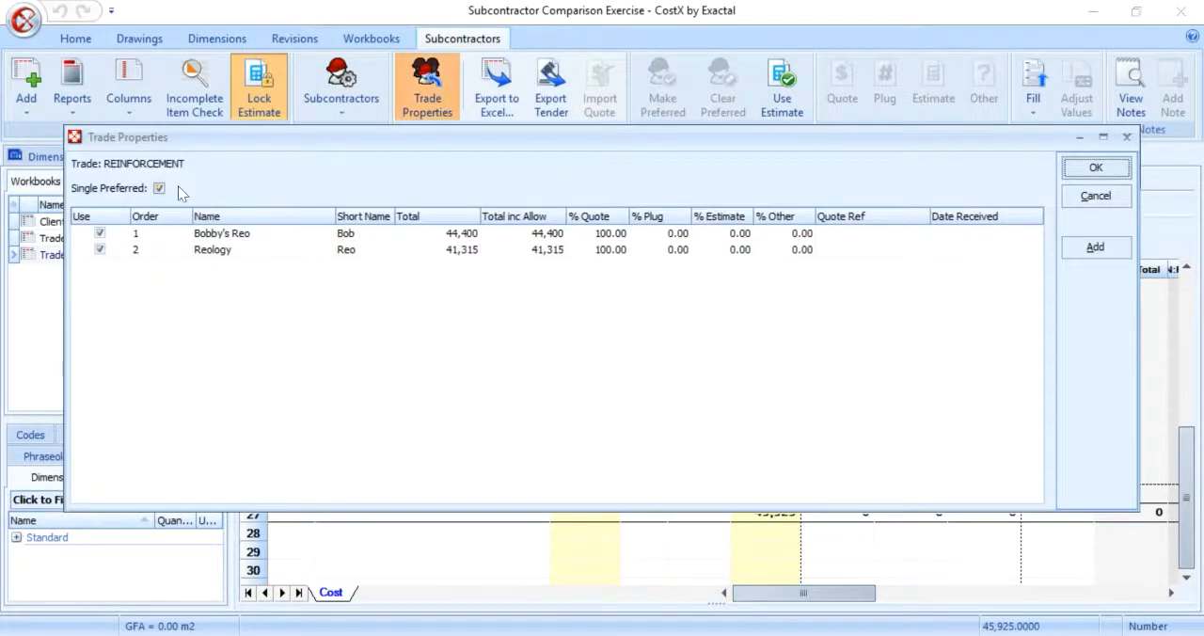
left_click(160, 189)
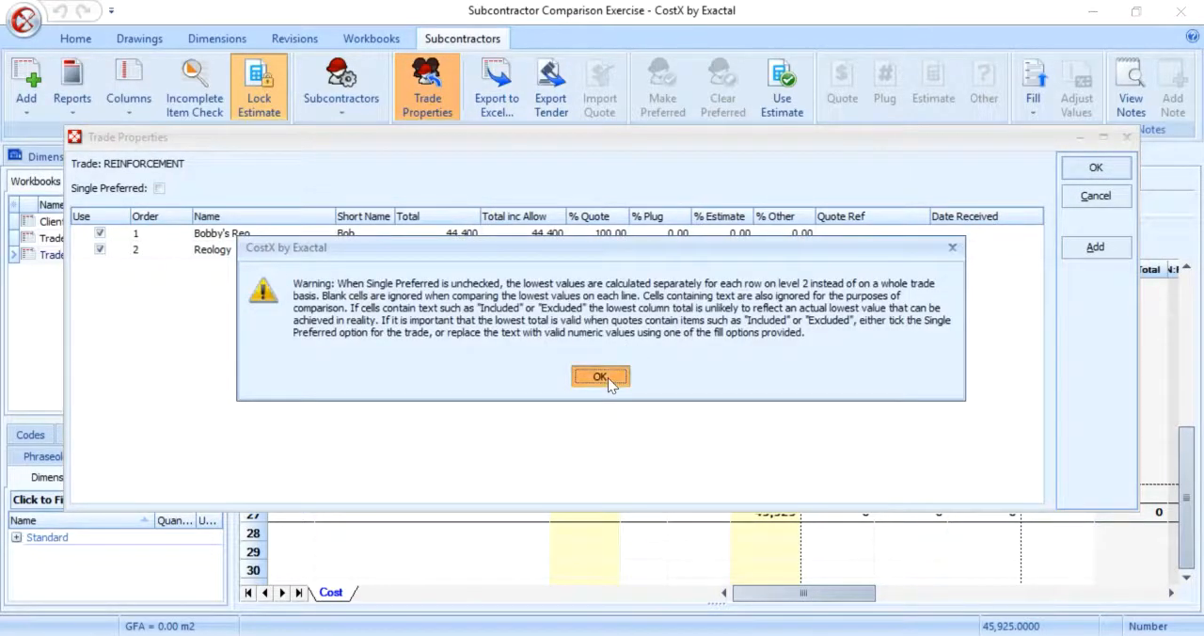
left_click(608, 377)
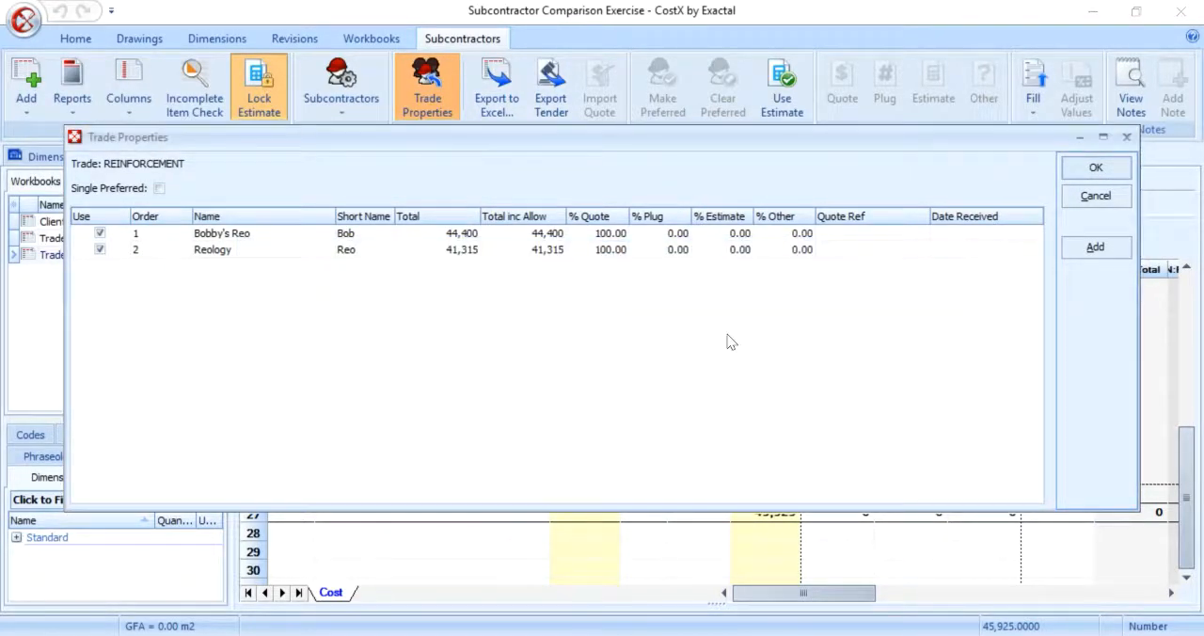
left_click(1082, 167)
Step: Make the lowest subcontractor preferred for each REINFORCEMENT item in rows 6 to 25 and return to the trade list
left_click_drag(825, 603, 898, 600)
scroll(755, 325, "down", 5)
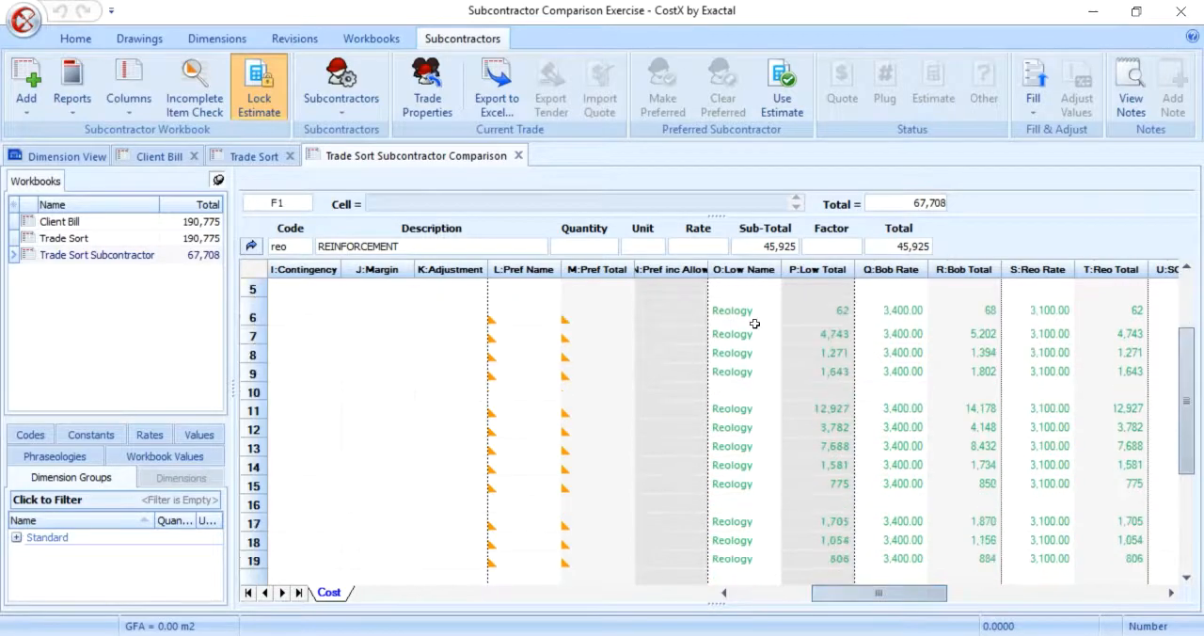
left_click_drag(763, 473, 701, 179)
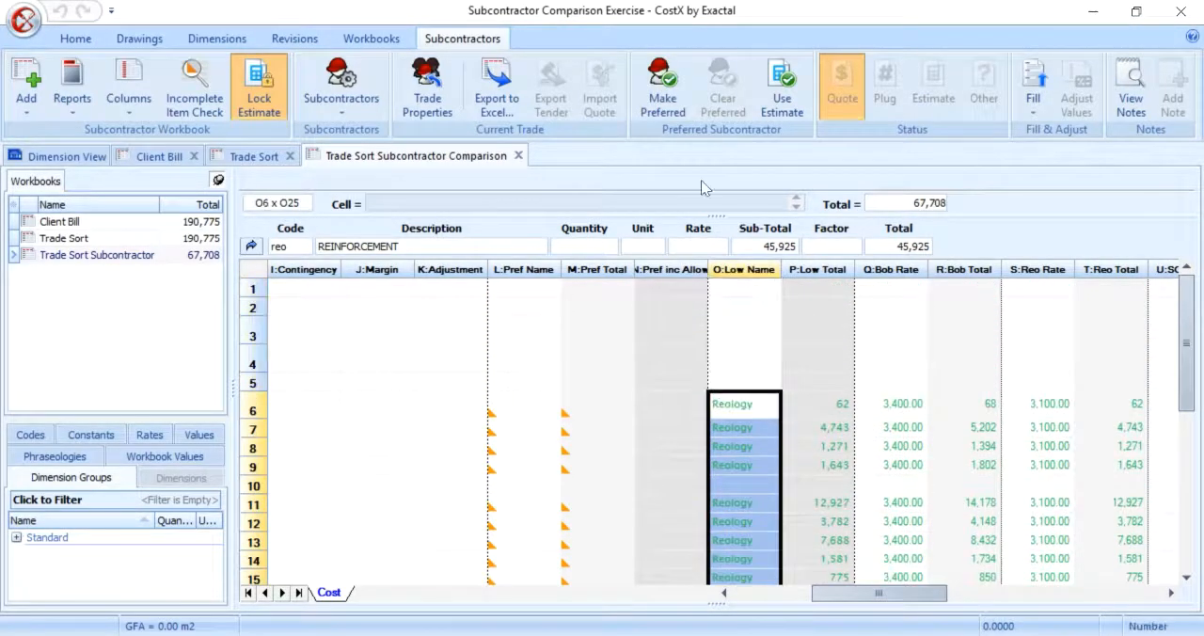
left_click(662, 89)
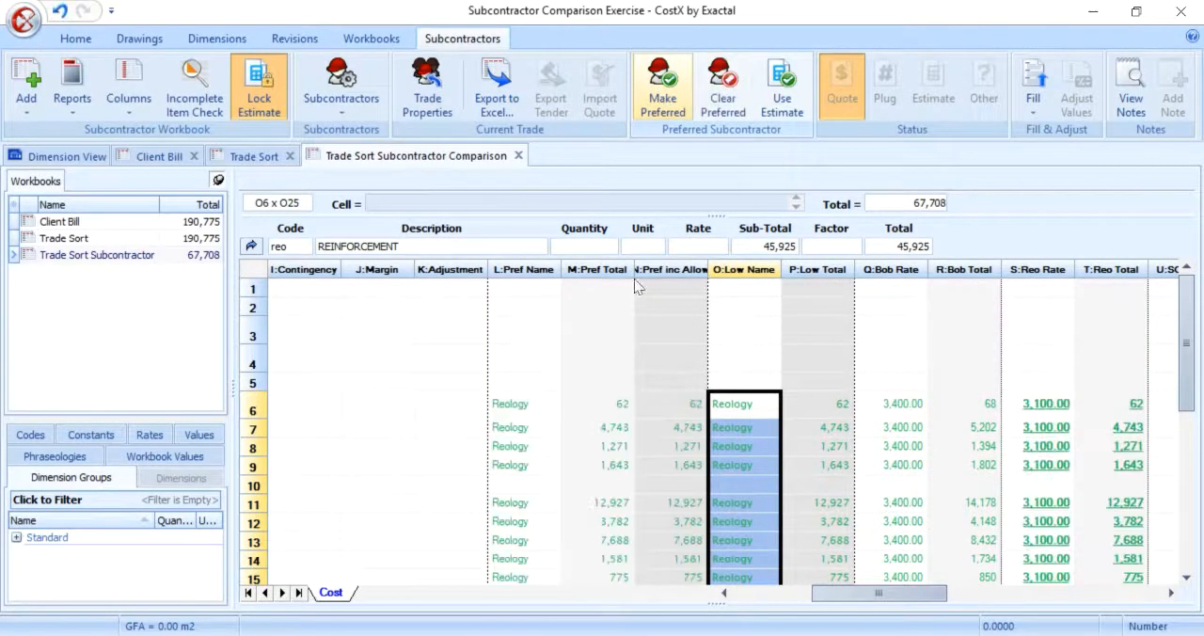
left_click(549, 406)
scroll(530, 508, "down", 5)
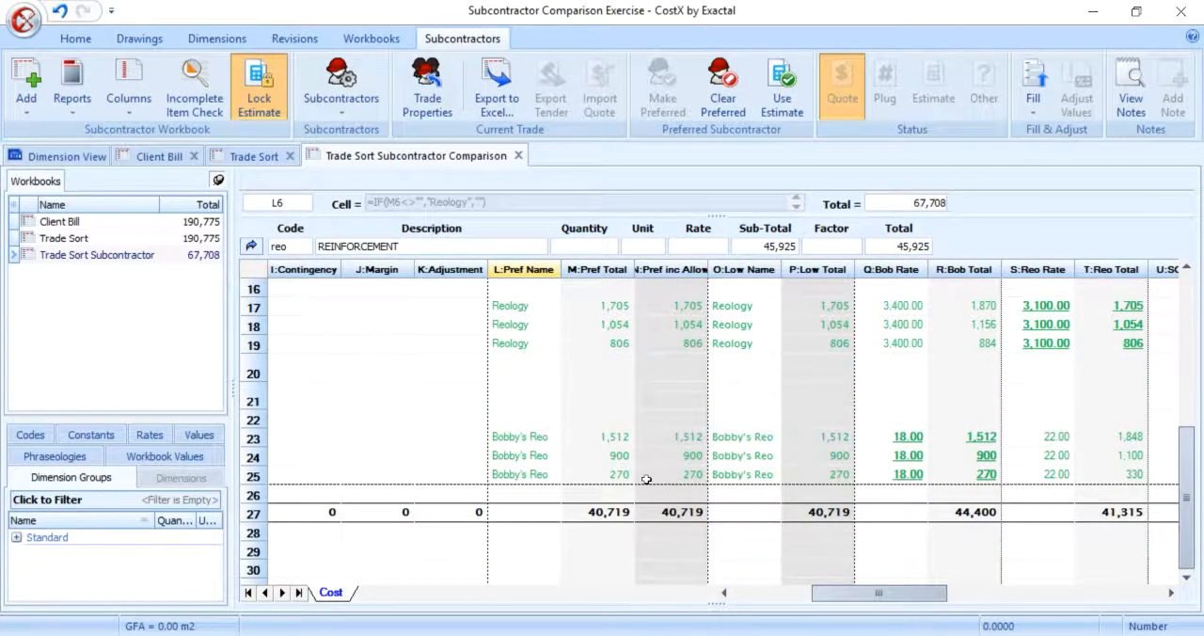
left_click(252, 247)
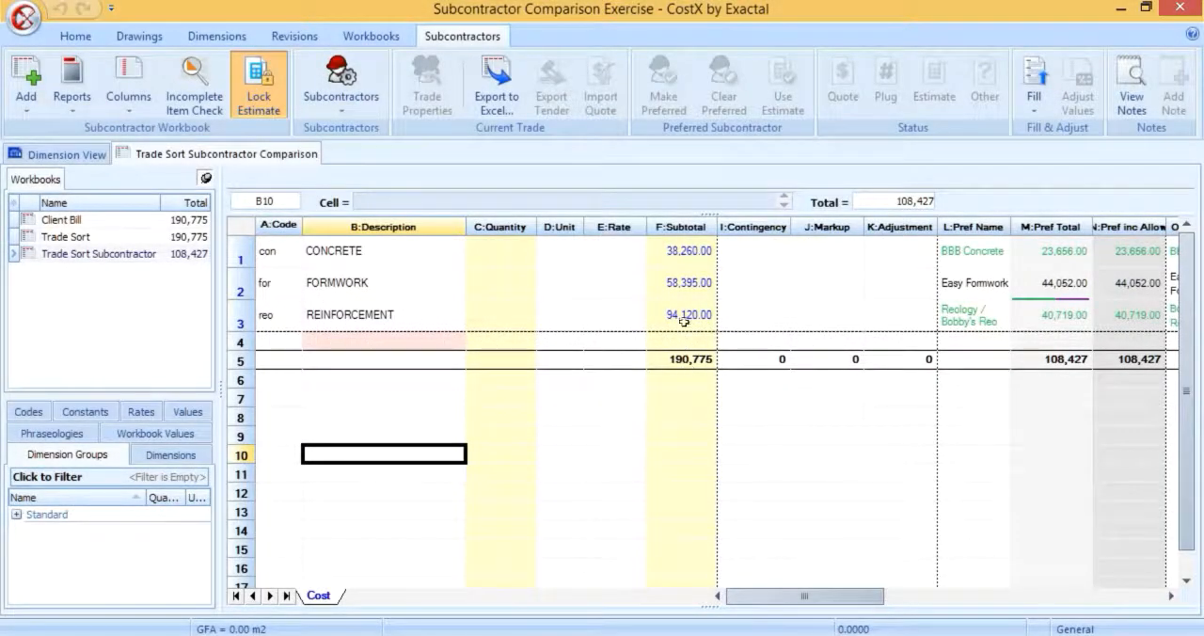
Step: Fill the CONCRETE trade's Contingency allowance with a 5% percentage formula
left_click_drag(729, 256, 878, 262)
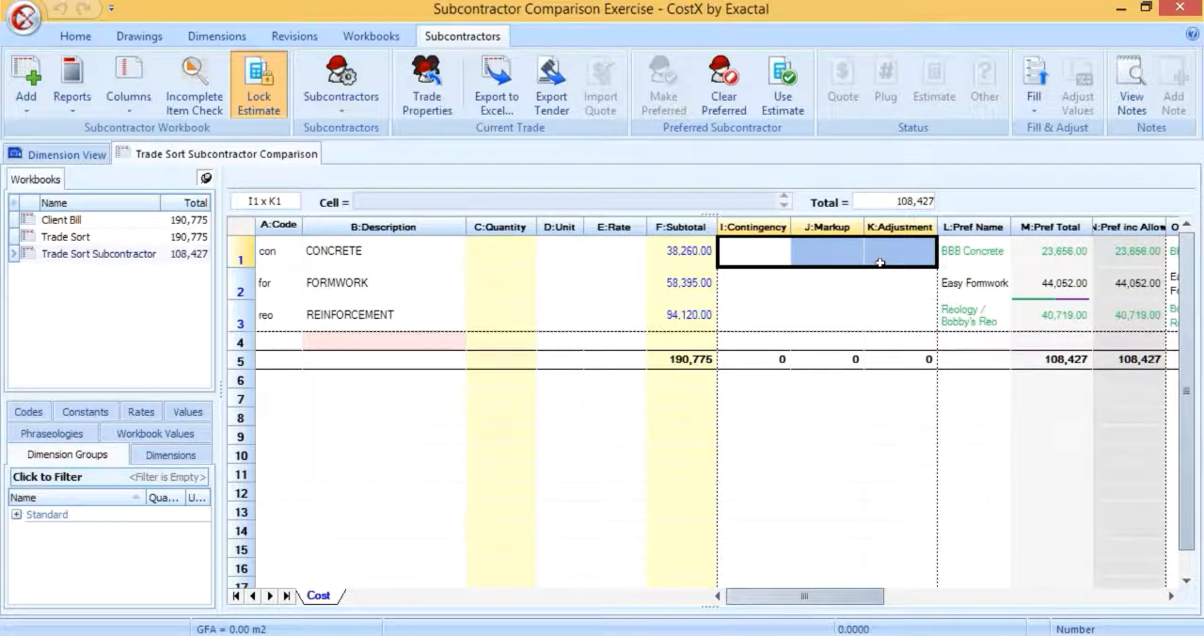
left_click(770, 250)
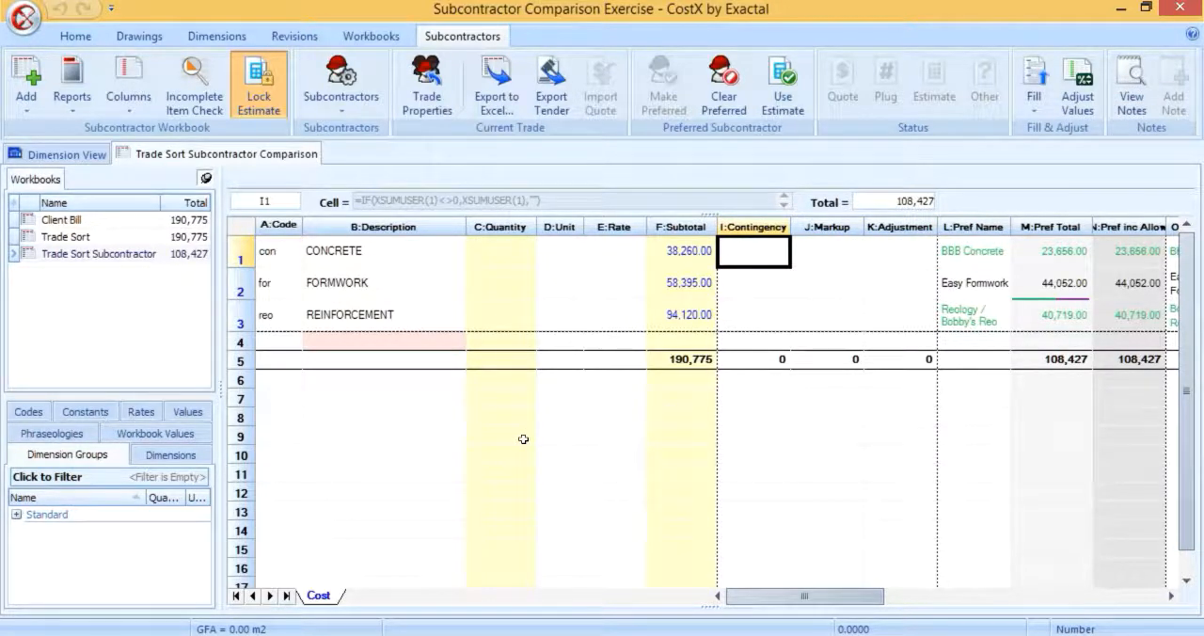
left_click(1034, 94)
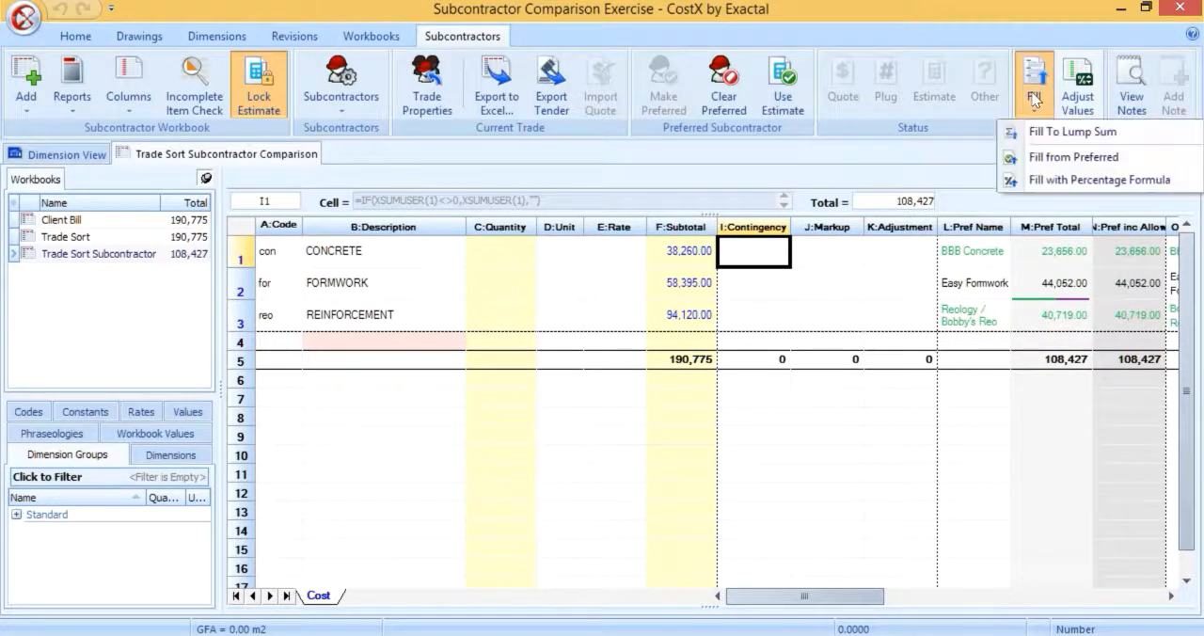
left_click(1044, 179)
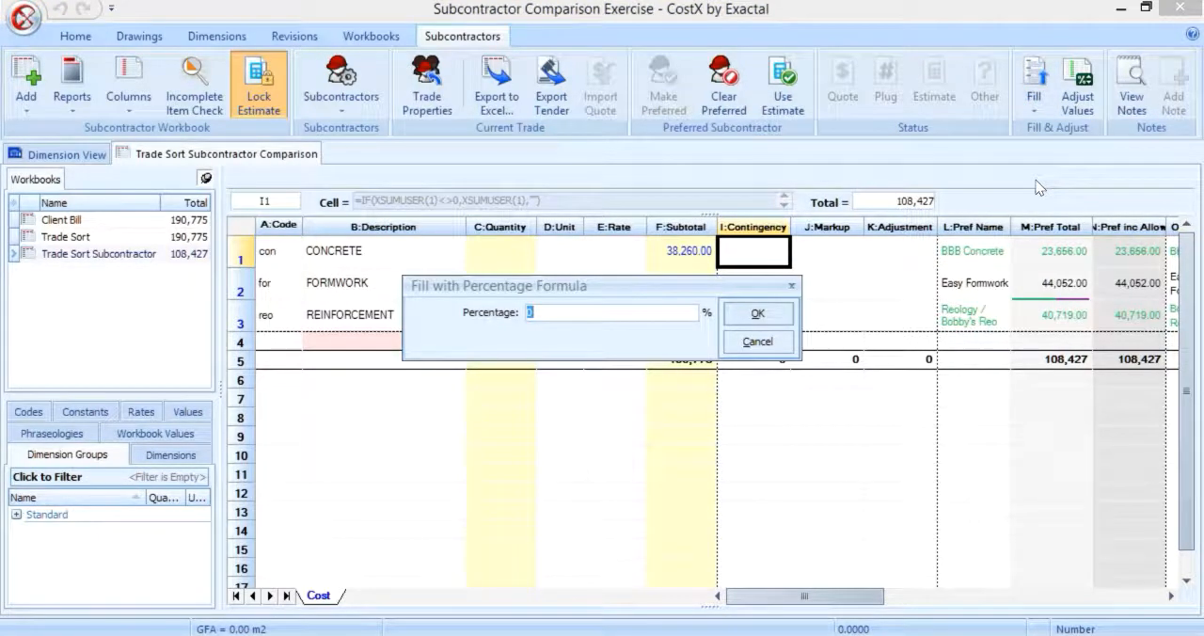
type("5")
key("Return")
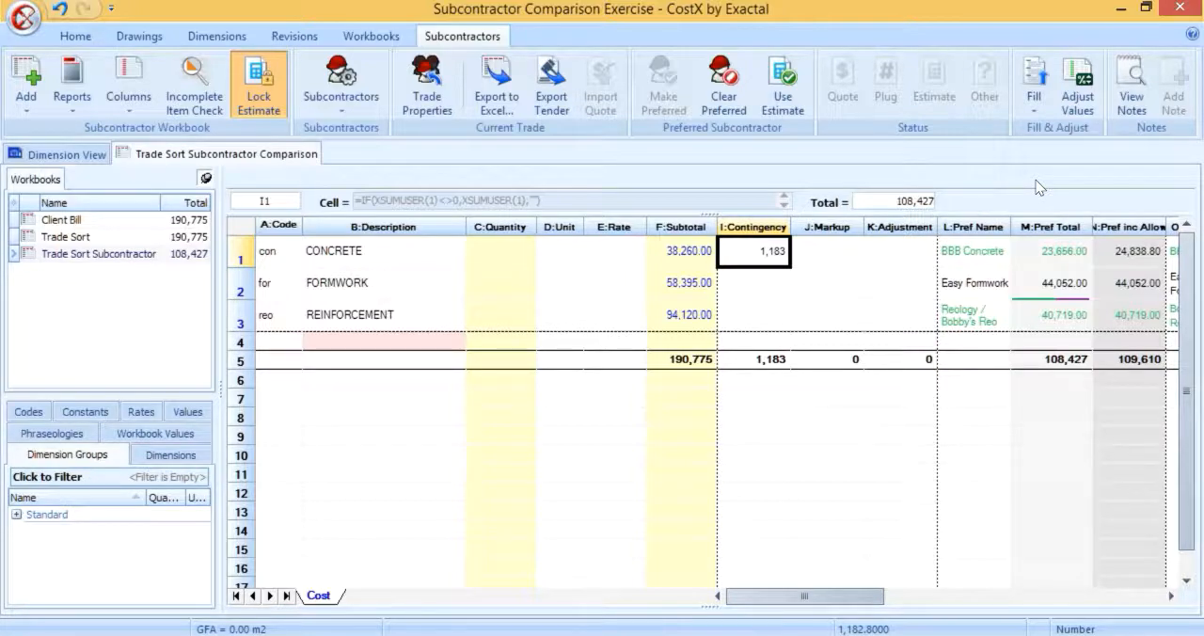
Step: Drill into the CONCRETE trade, examine the contingency formulas of its items, and return to the trade list
double_click(698, 250)
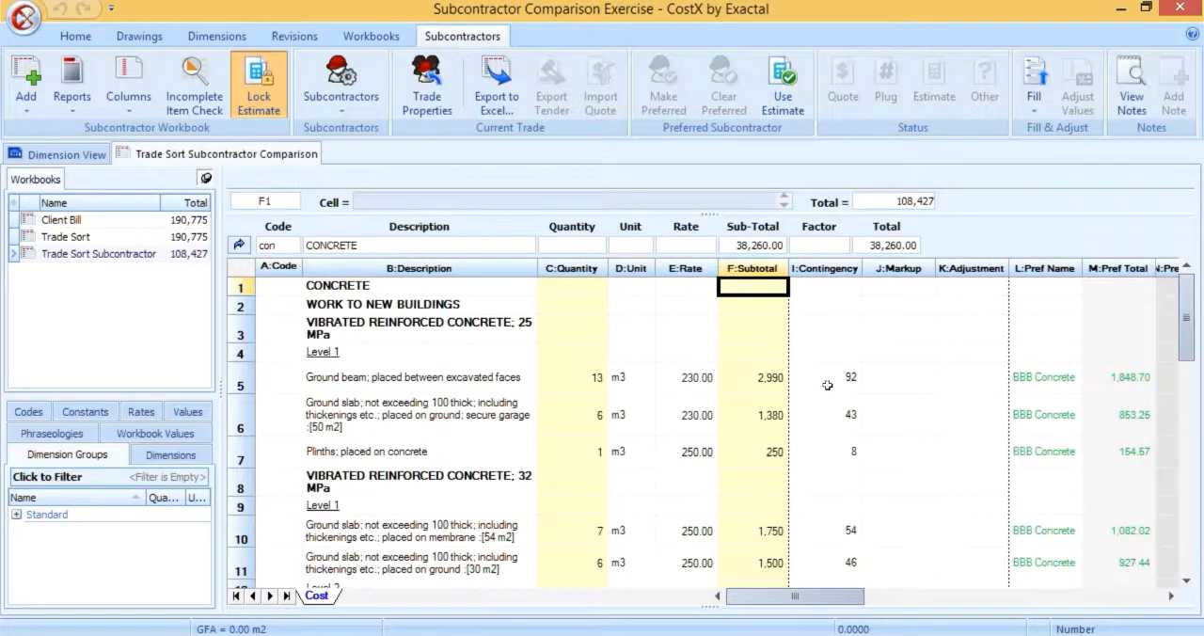
left_click_drag(828, 381, 827, 417)
left_click(827, 417)
scroll(802, 411, "up", 8)
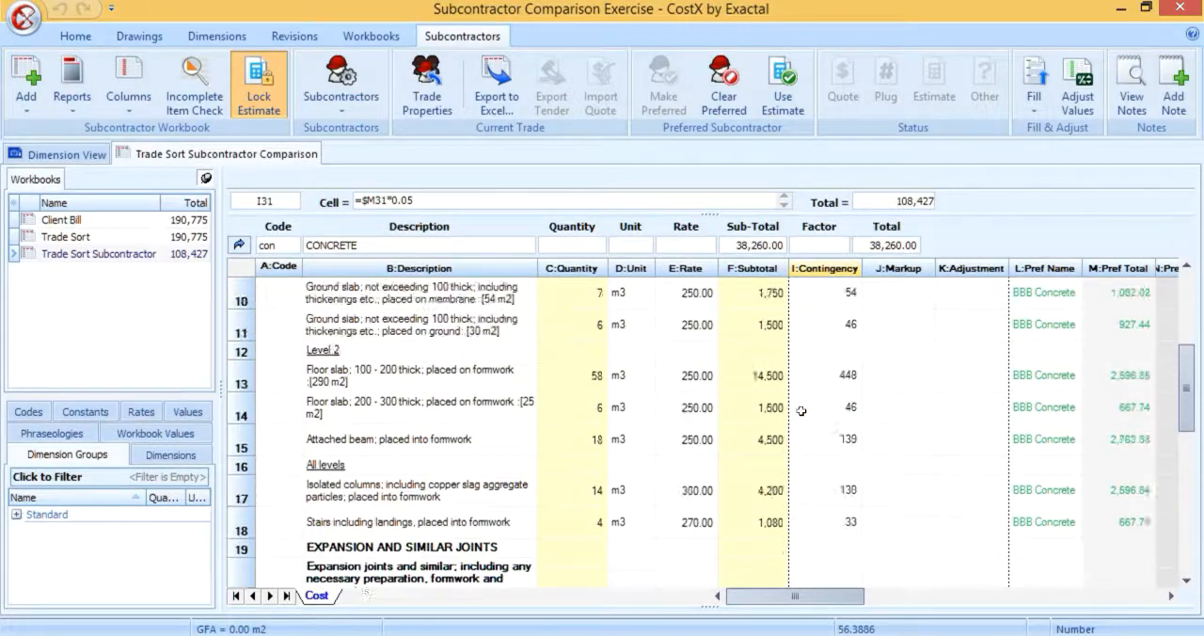
left_click(239, 244)
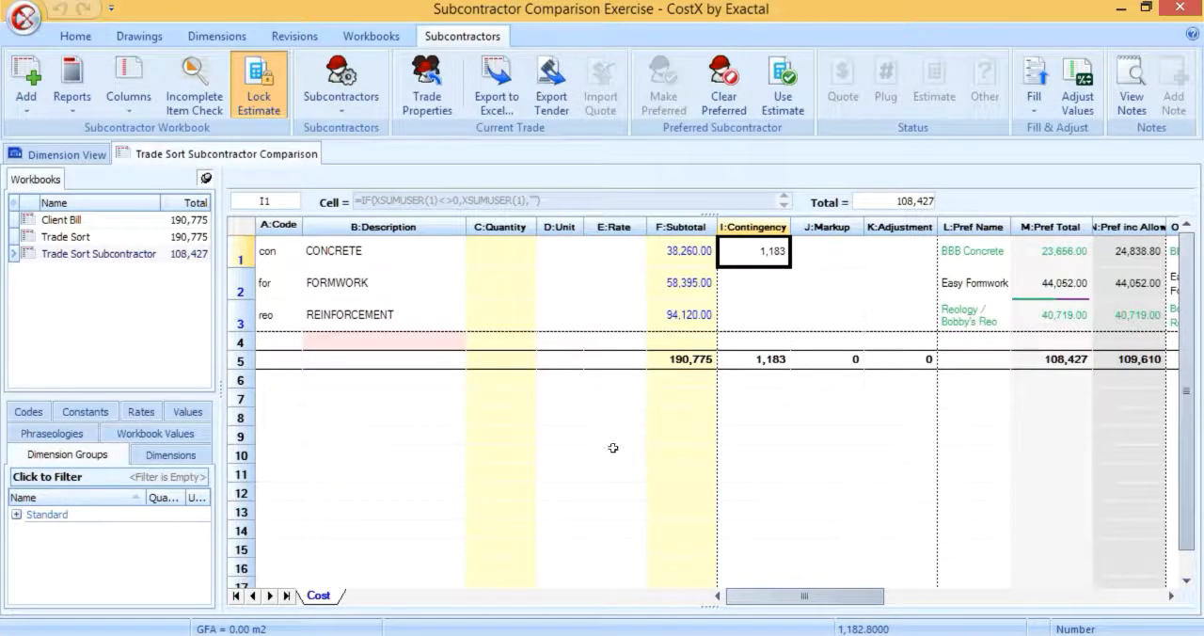
Step: Fill the CONCRETE trade's Markup allowance with a 10% percentage formula
left_click(809, 254)
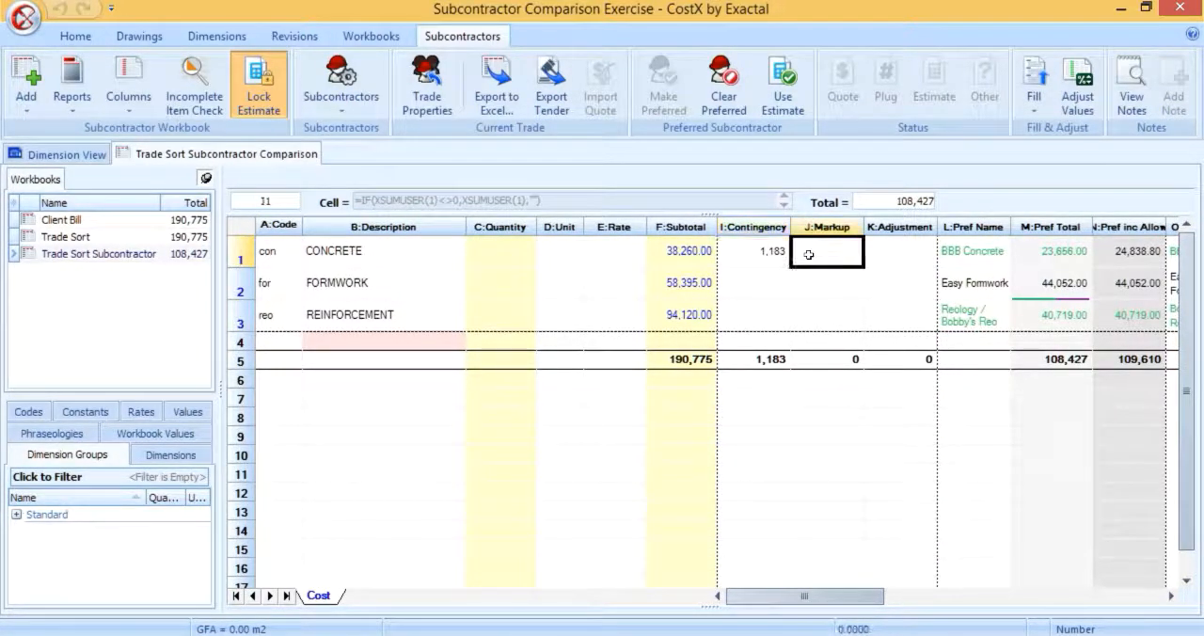
left_click(1034, 94)
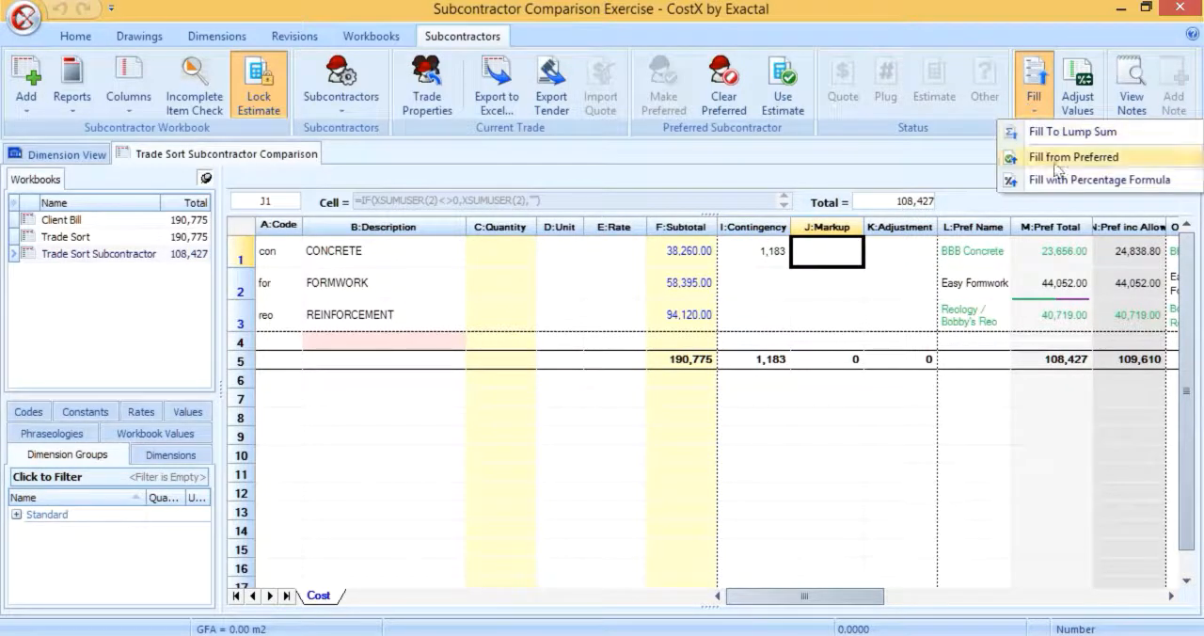
left_click(1062, 179)
type("10")
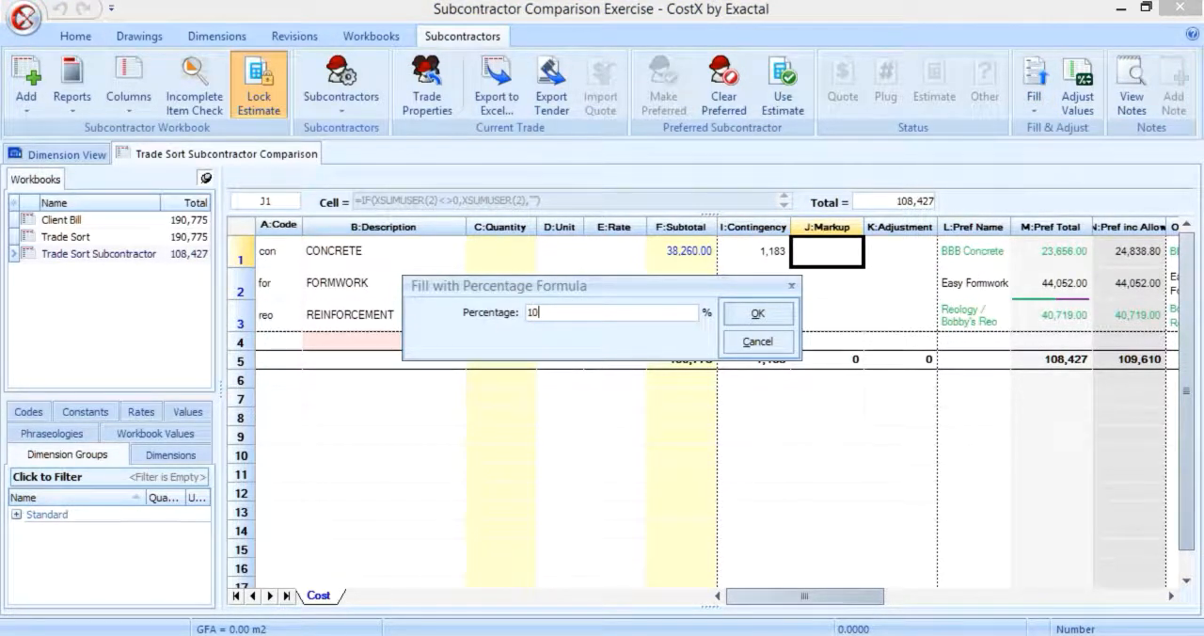
key("Return")
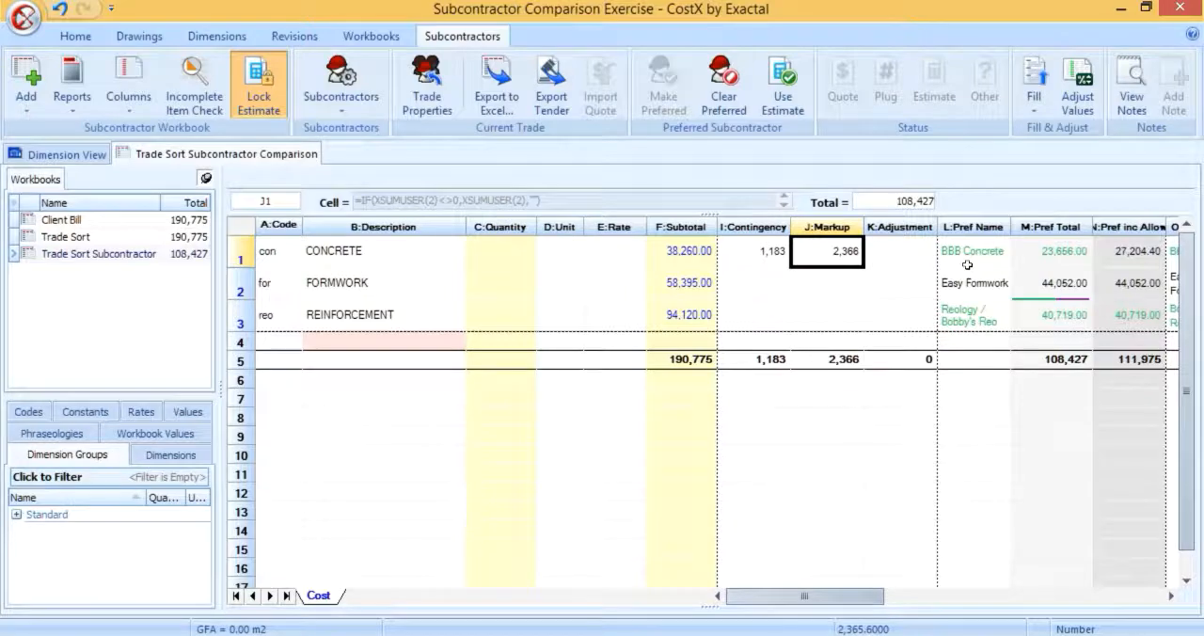
Step: Drill into the CONCRETE trade, examine the markup amounts of its items, and return to the trade list
left_click(673, 254)
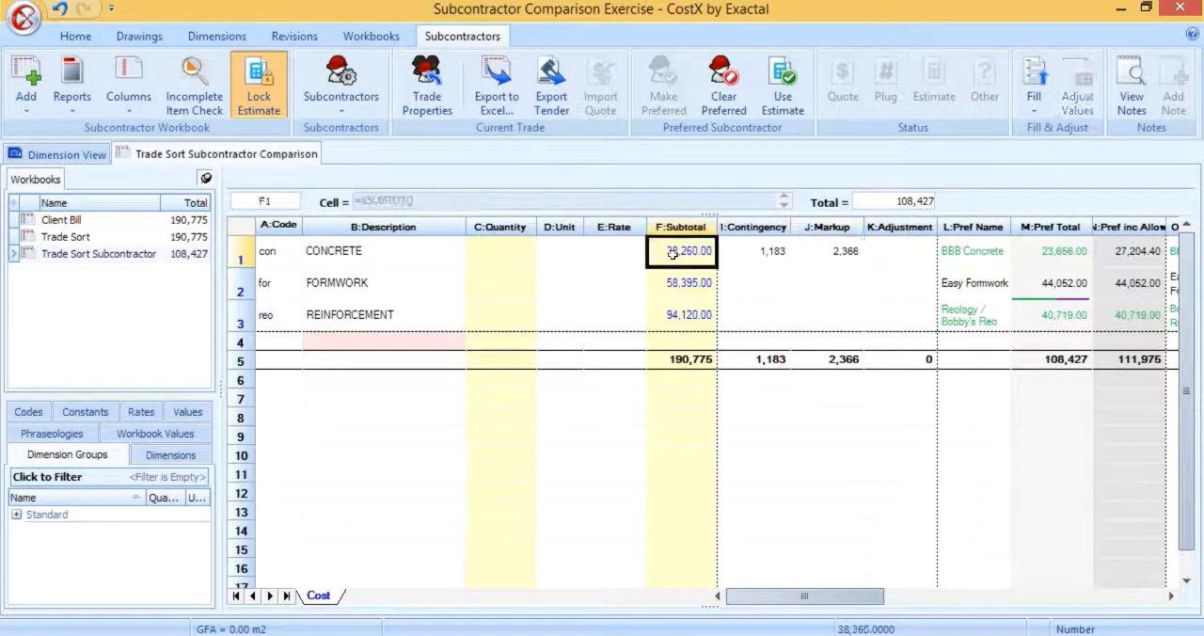
double_click(673, 254)
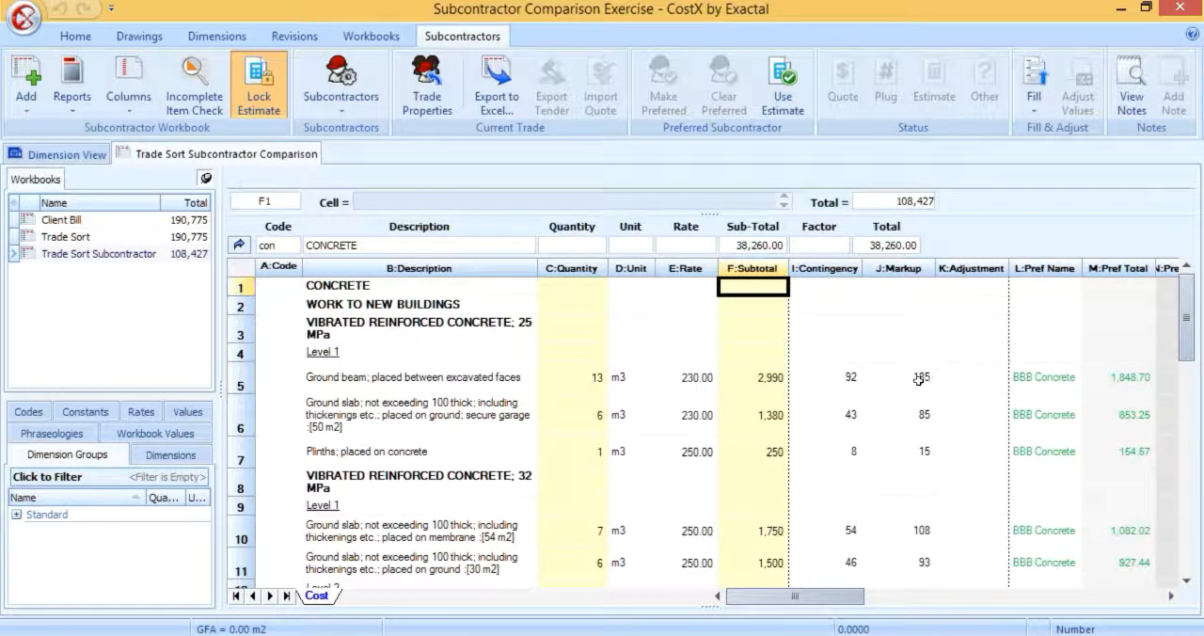
left_click_drag(920, 378, 926, 591)
left_click(239, 244)
Step: Fill the CONCRETE trade's Adjustment allowance to a lump sum with a fill amount of 1000
left_click(896, 254)
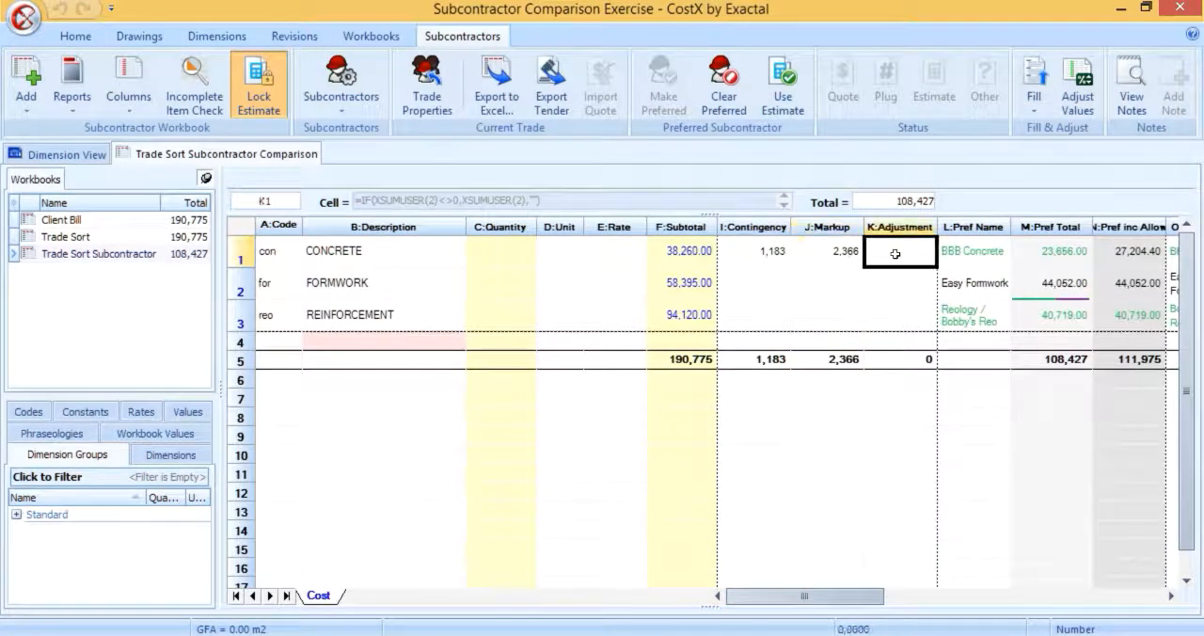
left_click(1051, 104)
left_click(1063, 121)
left_click(663, 327)
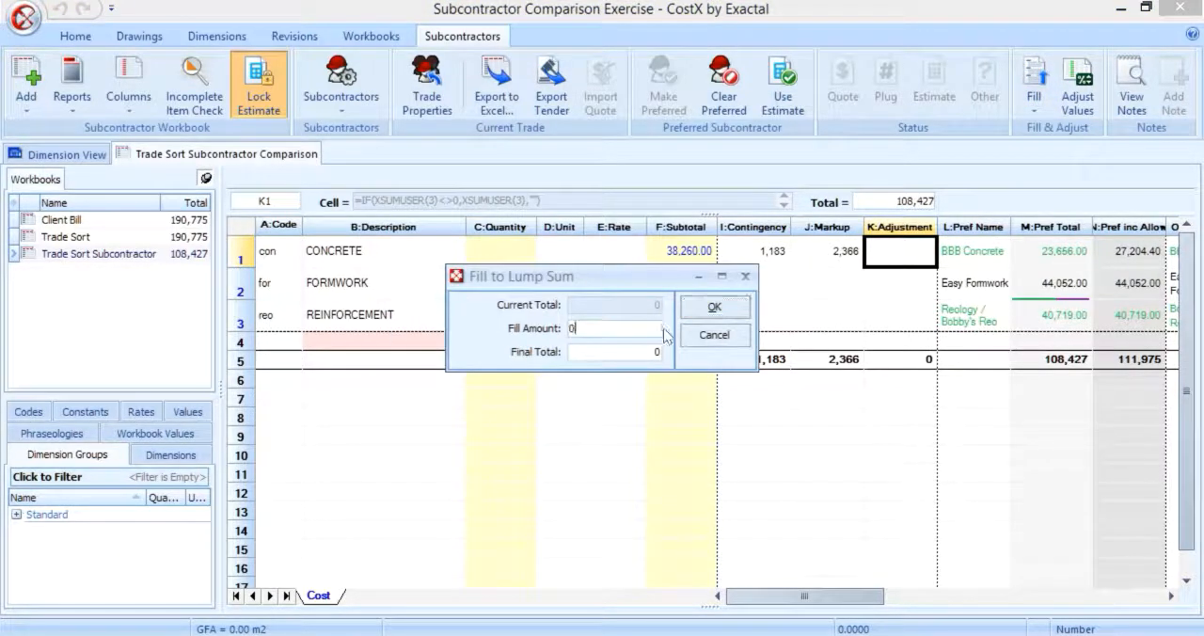
key("BackSpace")
type("1000")
left_click(706, 306)
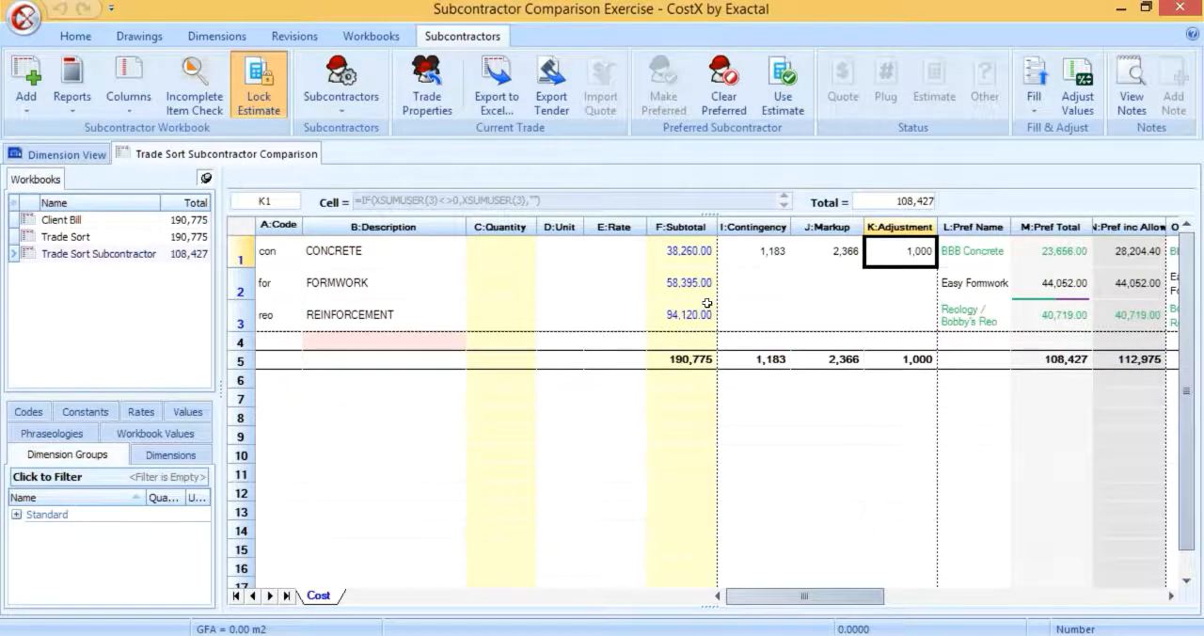
Step: Drill into the CONCRETE trade, examine how the adjustment is spread over its items and totalled, and return to the trade list
double_click(685, 265)
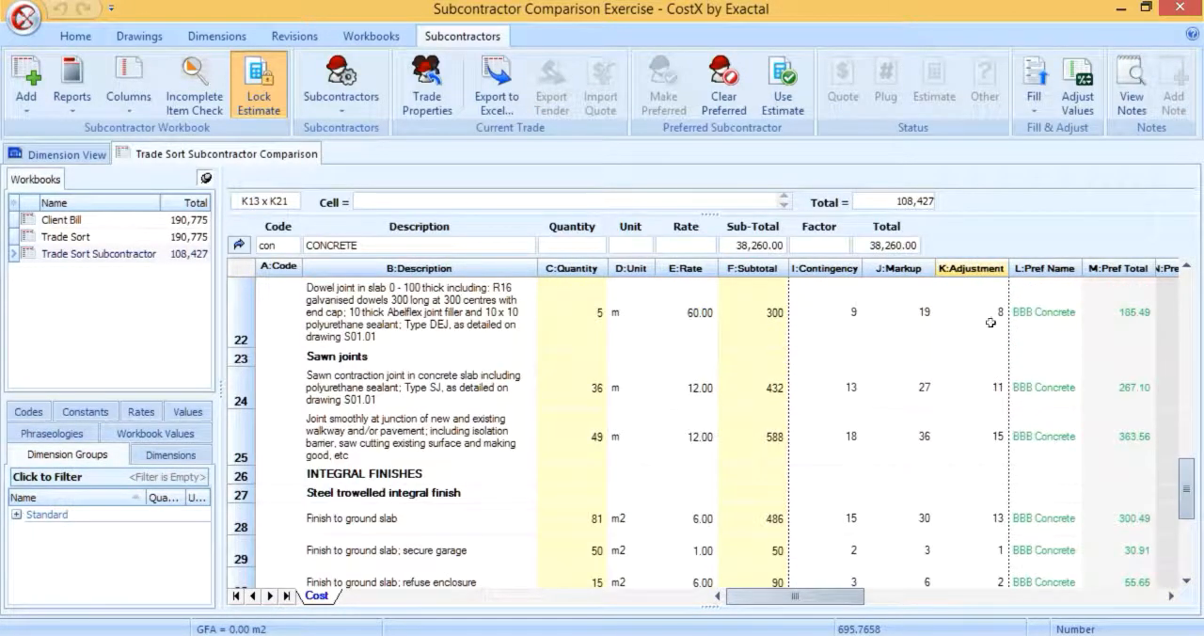
left_click_drag(990, 320, 996, 586)
scroll(996, 566, "down", 1)
left_click(997, 492)
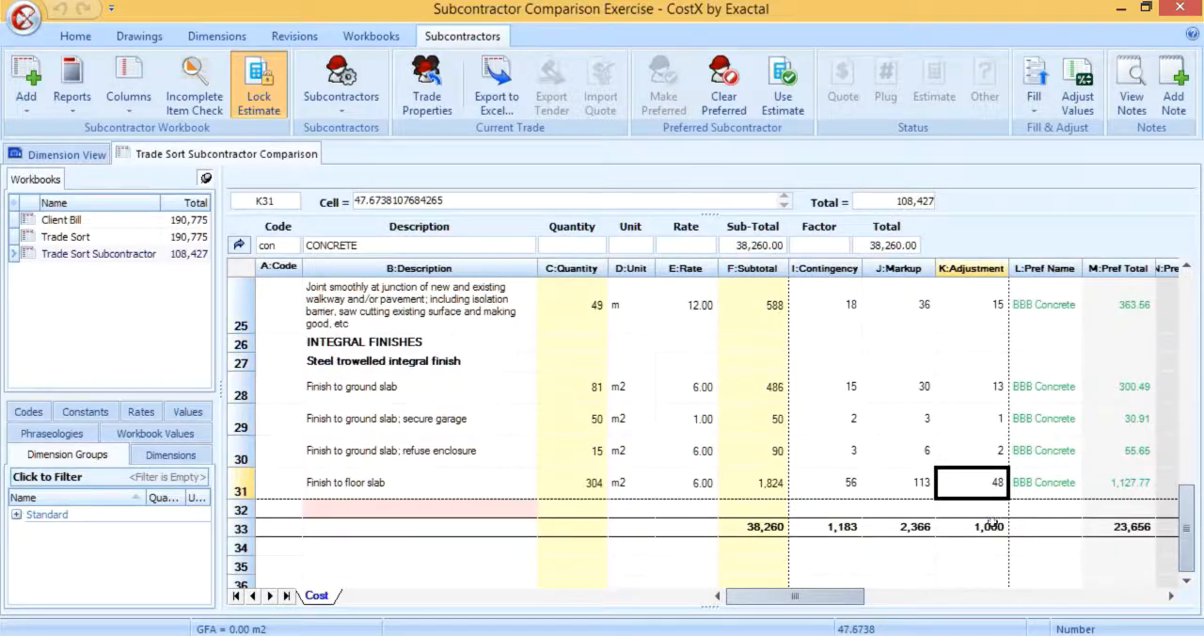
left_click(992, 527)
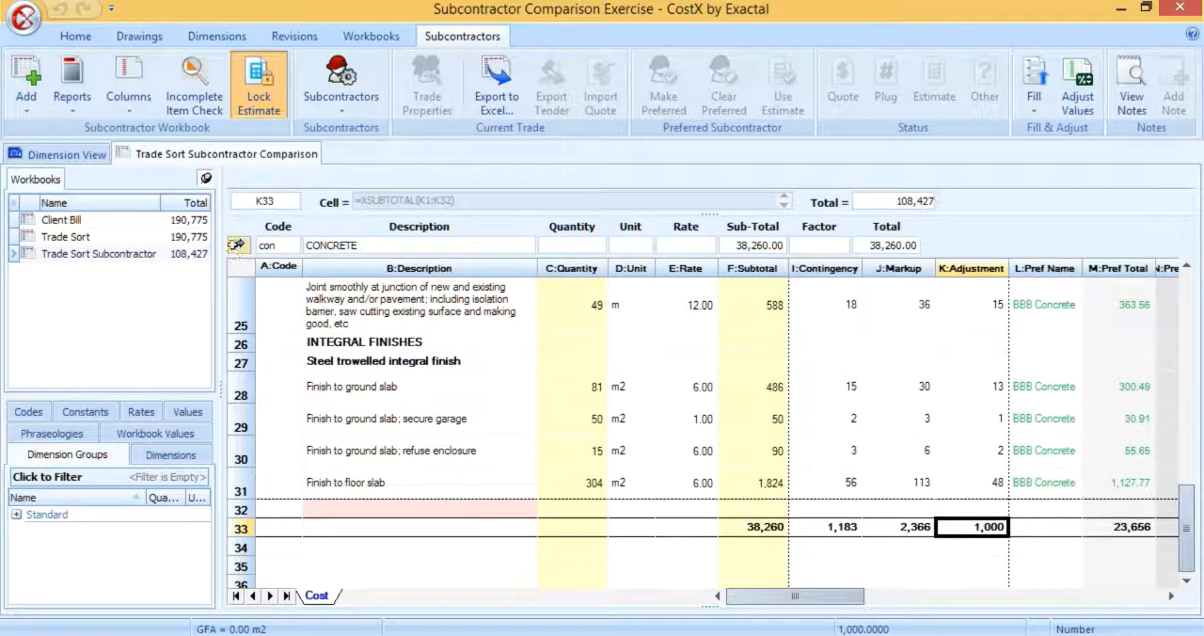
left_click(235, 245)
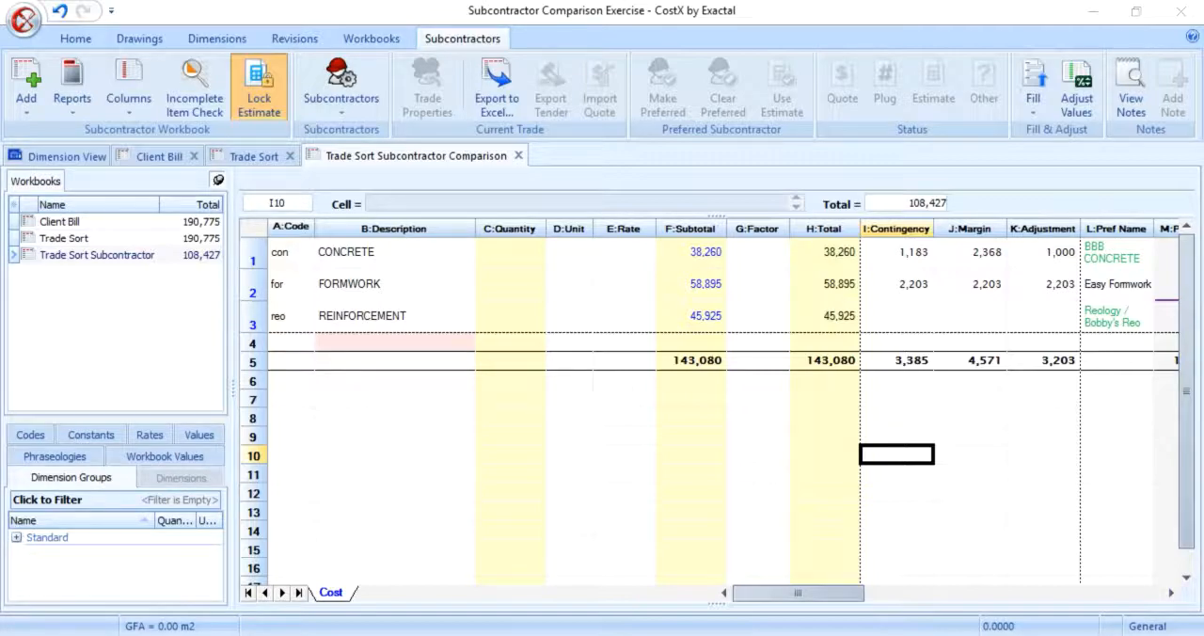
Step: Generate the Subcontractor Summary: 10 Subcontractors (EN) report for the comparison workbook
left_click(81, 111)
left_click(98, 130)
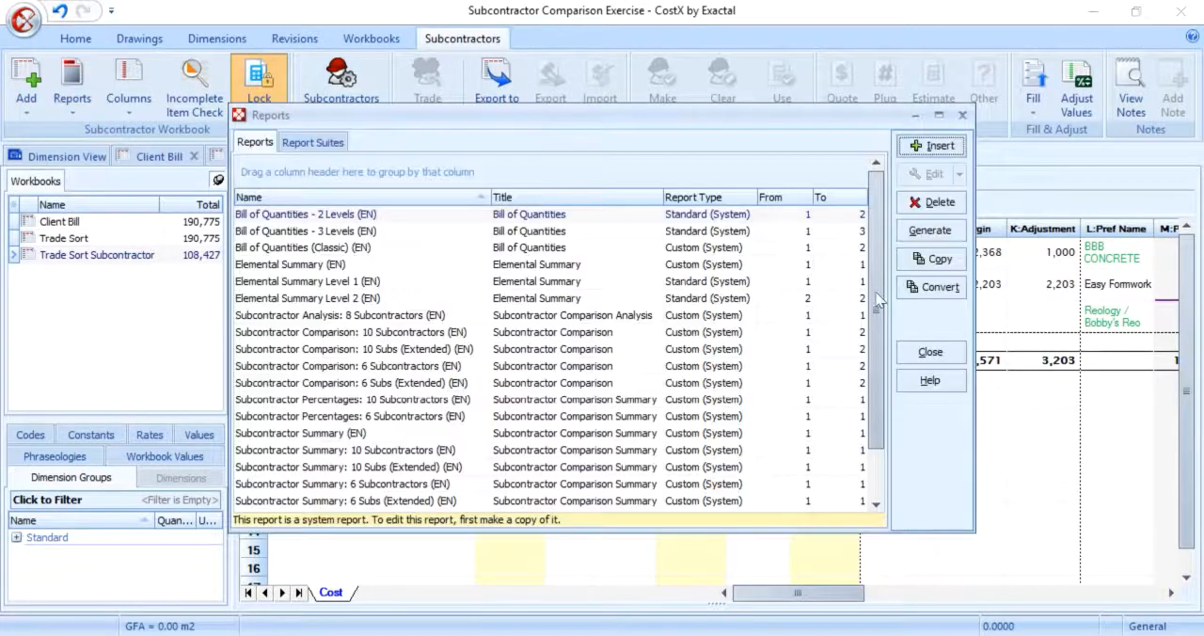
scroll(376, 282, "down", 2)
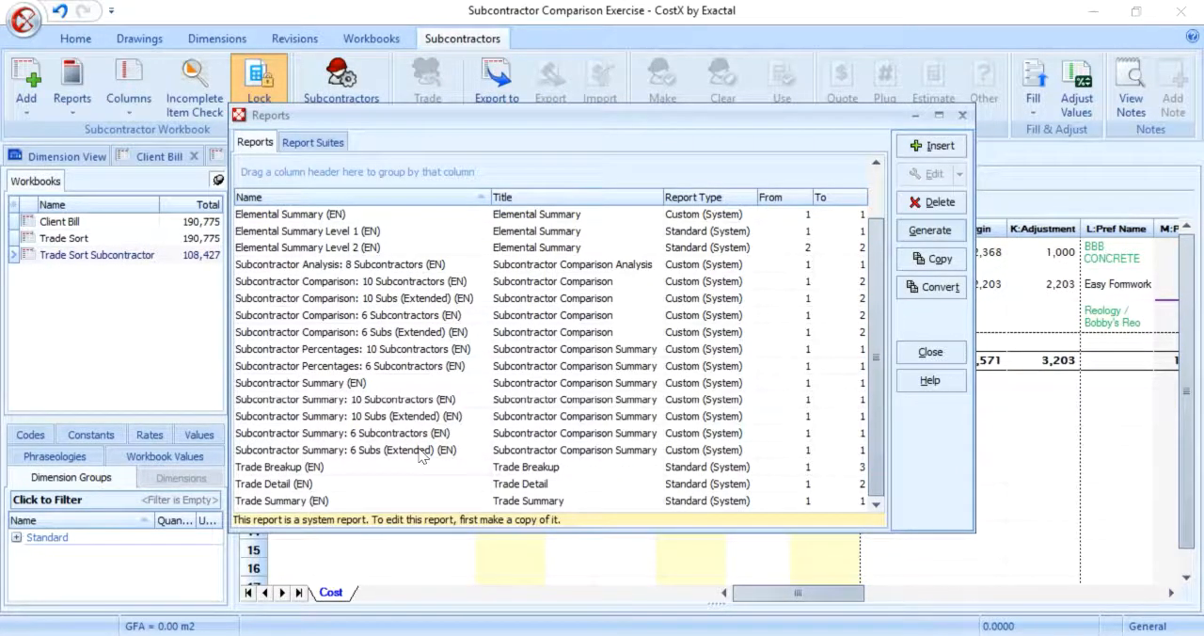
left_click(486, 400)
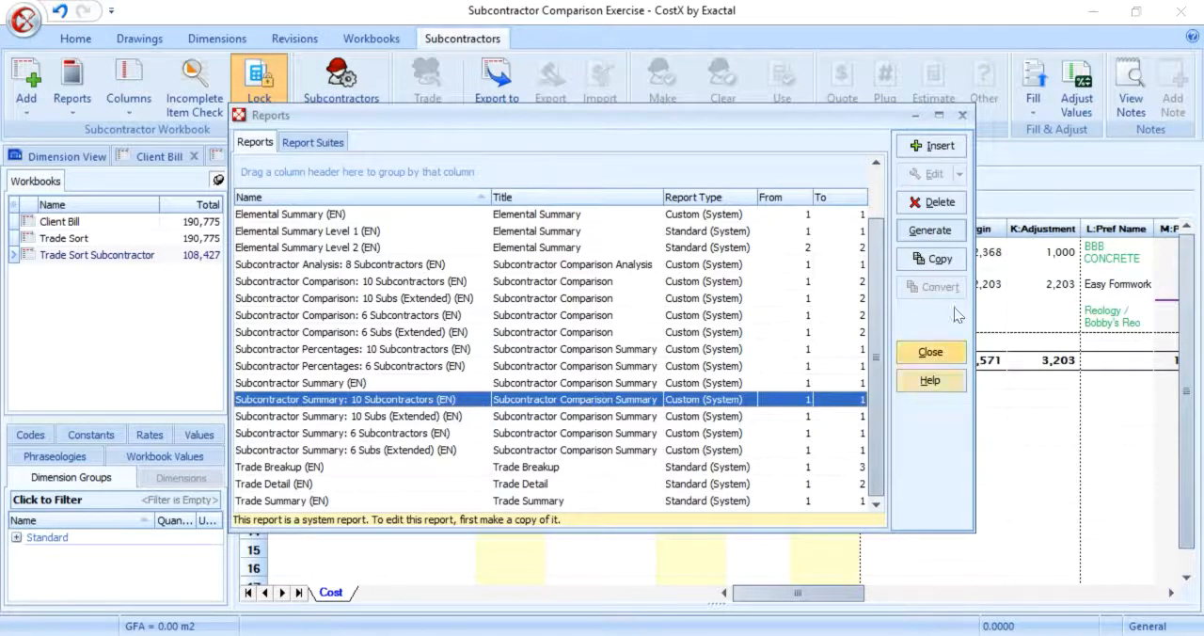
left_click(939, 240)
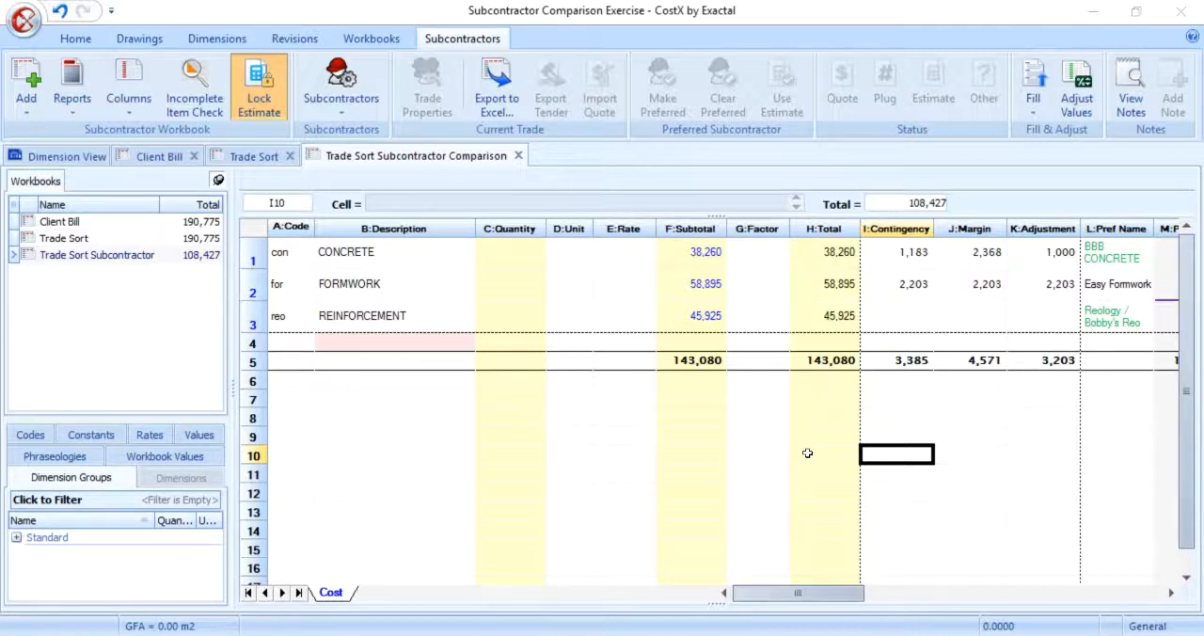
Step: Generate a standard workbook from the subcontractor comparison, named Standard Trade Sort, with its total set to Preferred Including Allowances
left_click(27, 111)
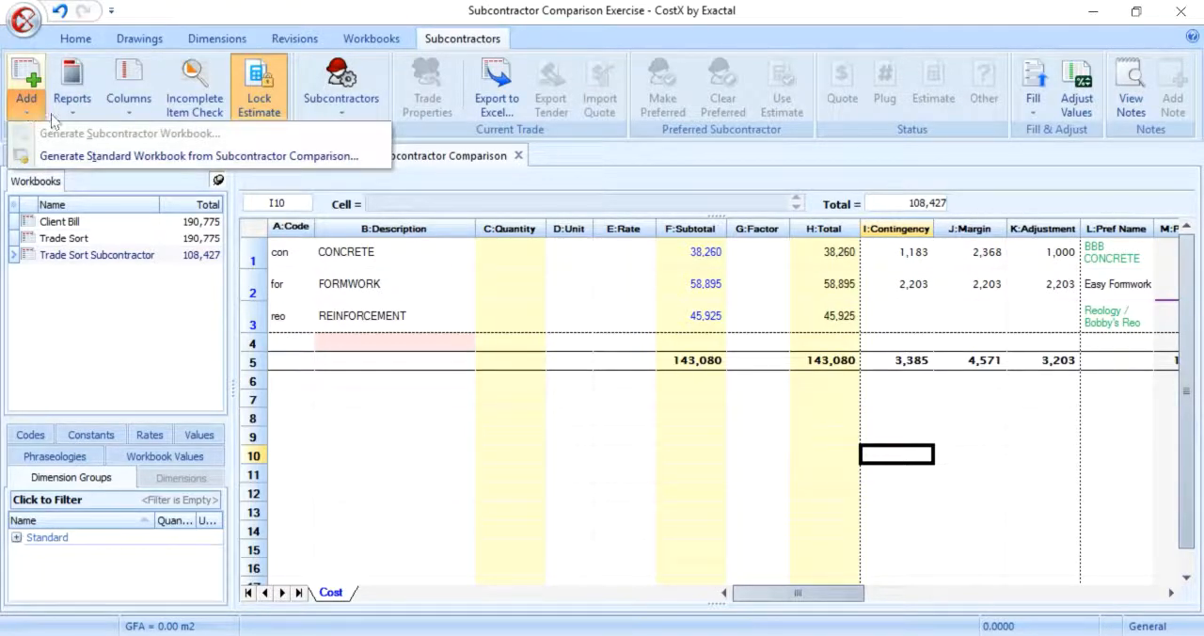
left_click(365, 157)
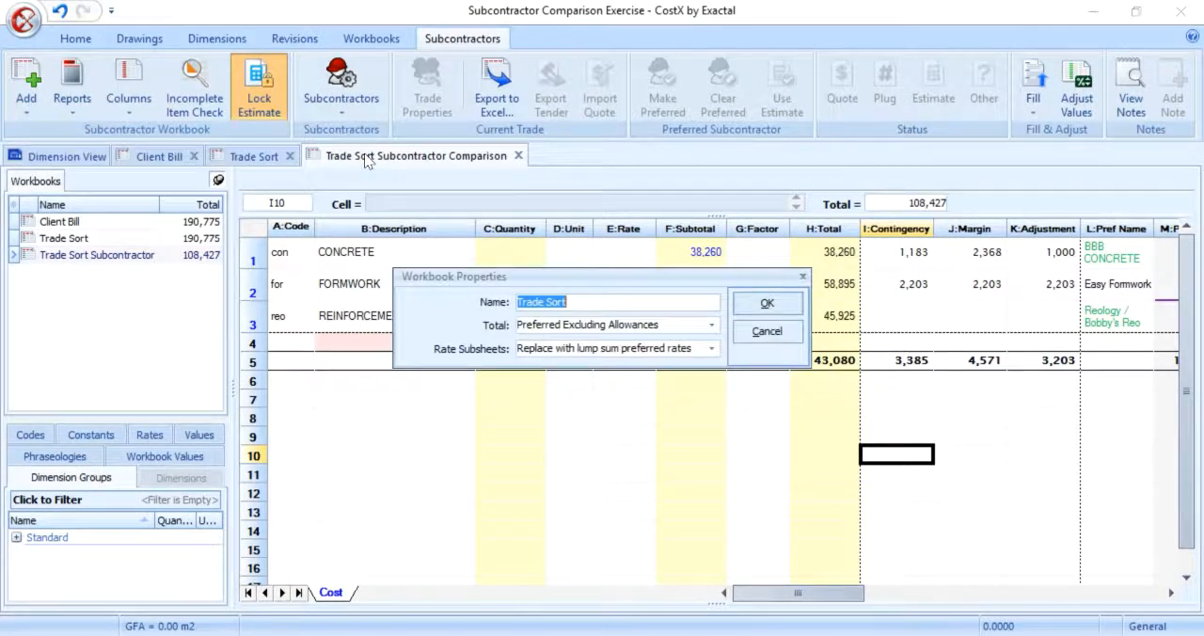
type("Standard Trade Sort")
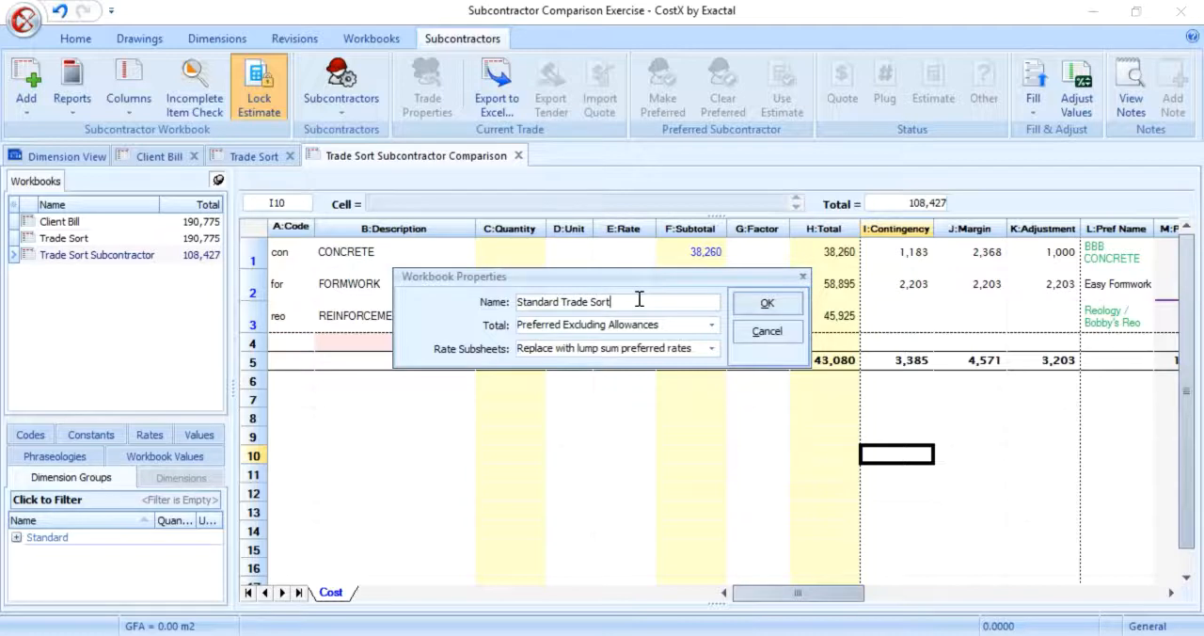
left_click(711, 326)
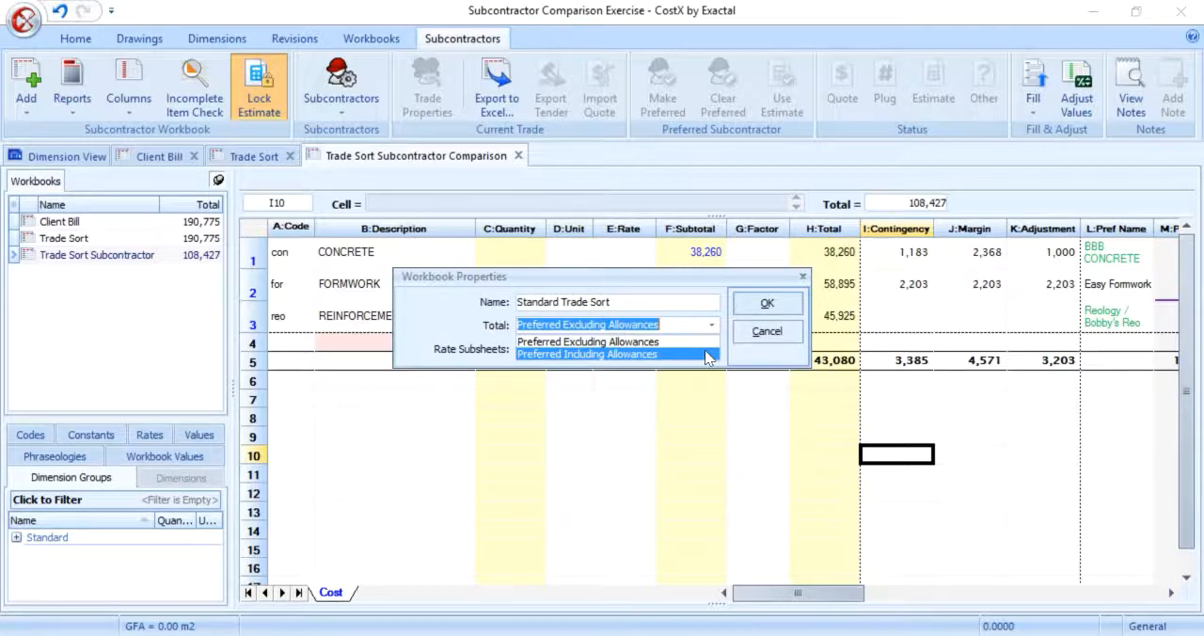
left_click(707, 355)
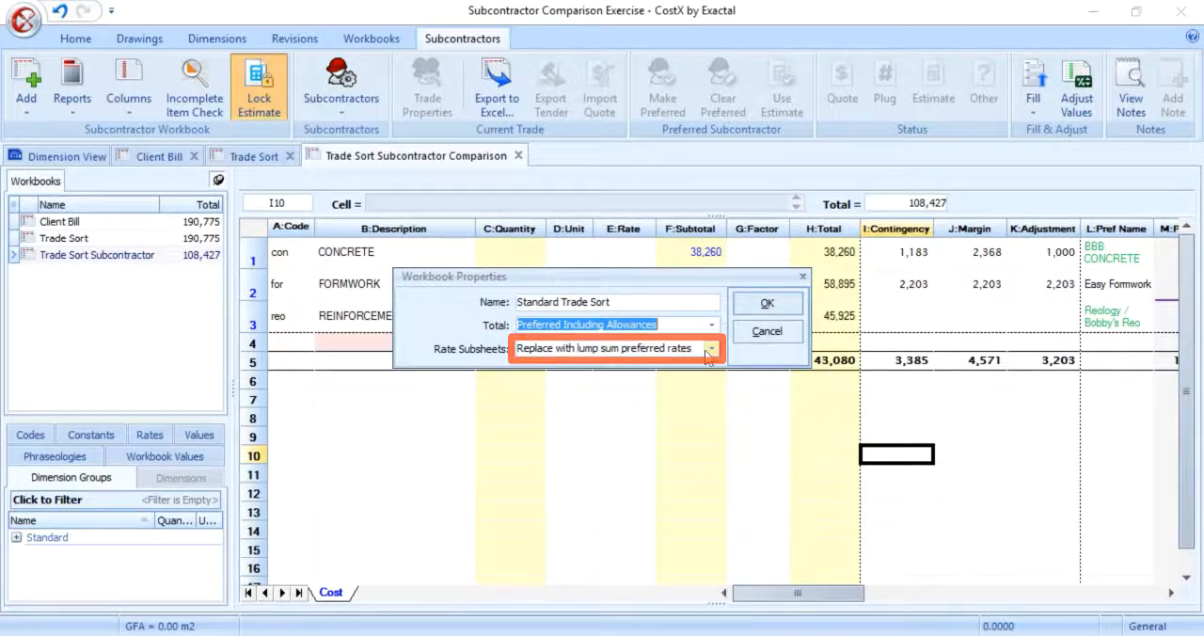
left_click(760, 305)
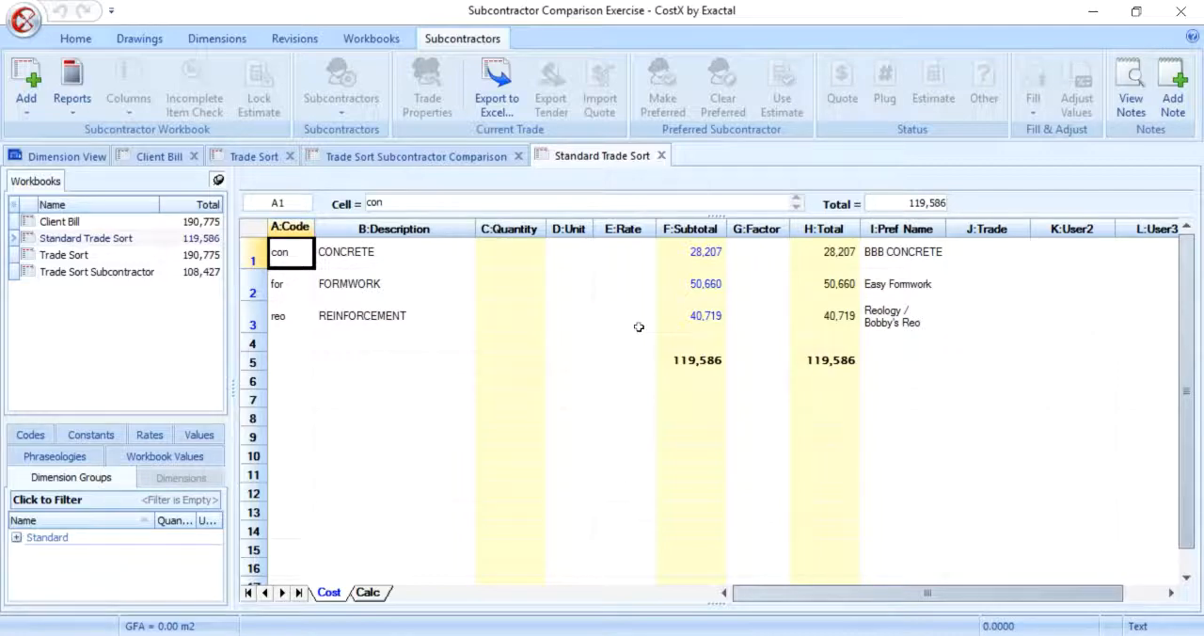
Step: Drill into the trades of the Standard Trade Sort workbook and examine their item rates and preferred subcontractor names
double_click(696, 252)
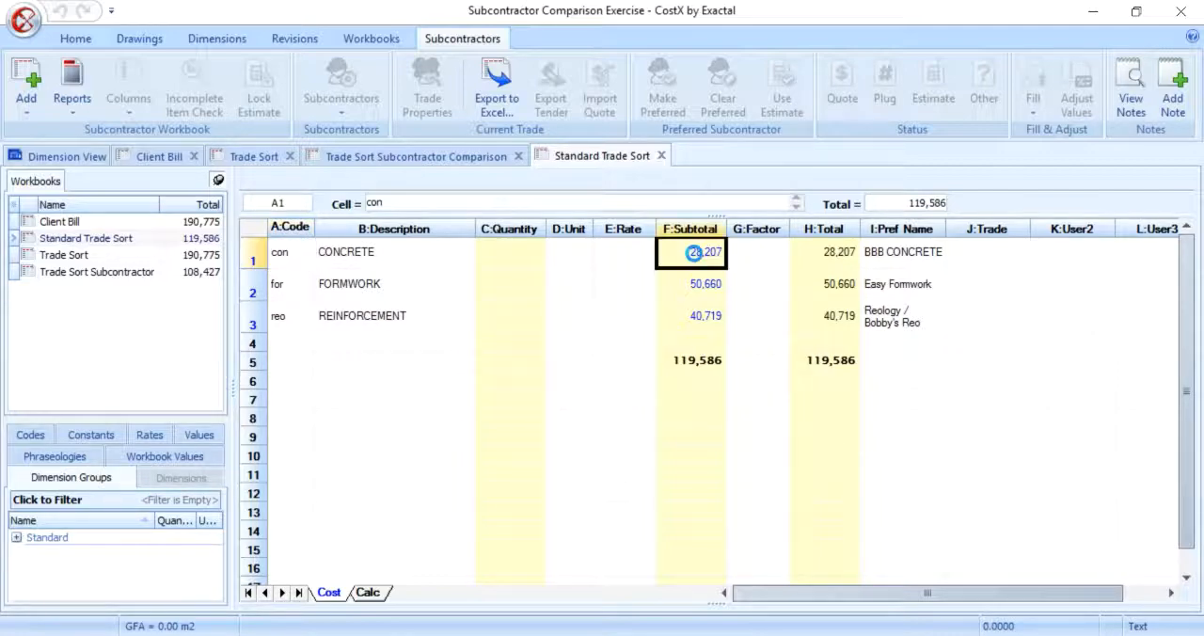
scroll(959, 481, "down", 2)
scroll(959, 481, "down", 8)
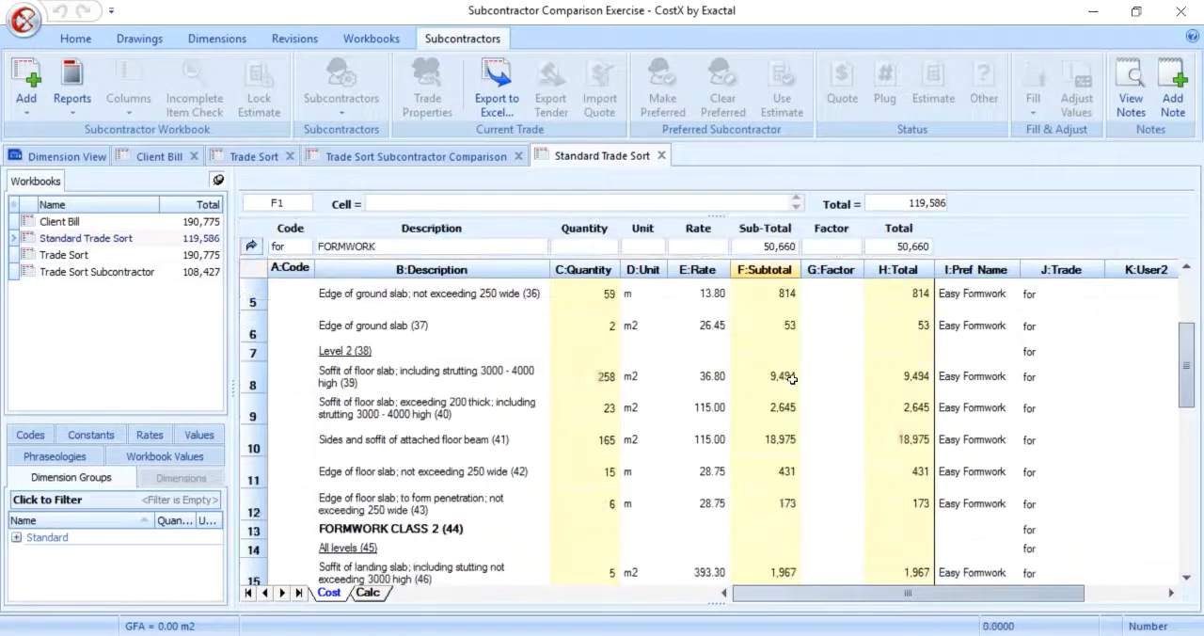
scroll(792, 381, "down", 6)
scroll(792, 389, "up", 2)
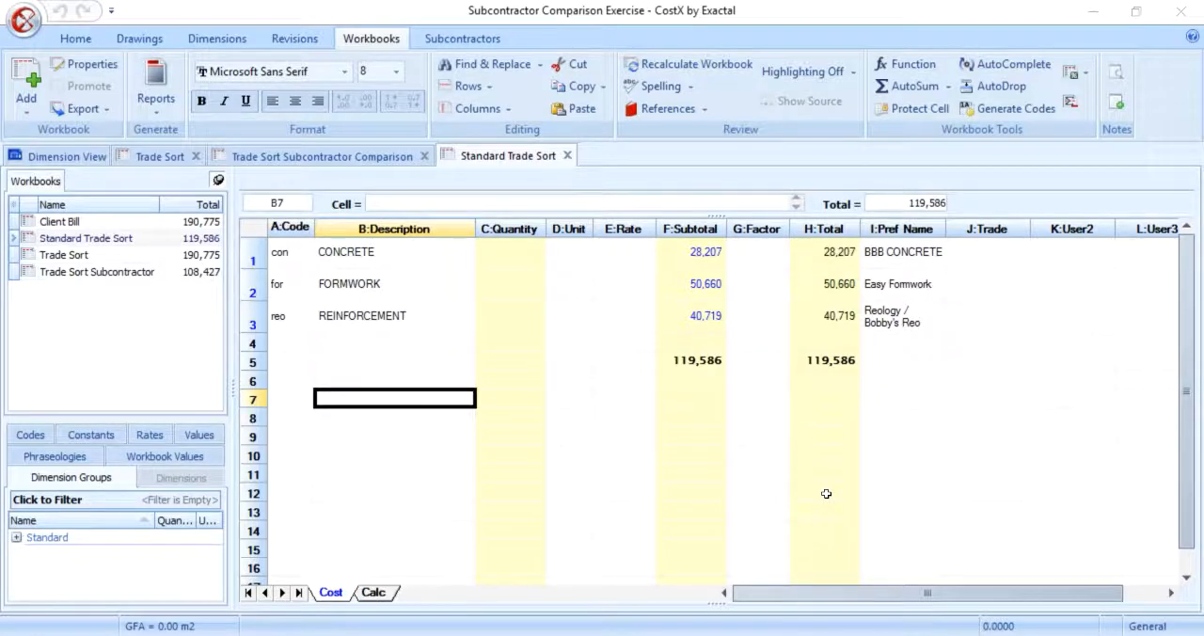
Step: Generate a workbook reverted to source format from Standard Trade Sort and name it Priced Bill
left_click(26, 102)
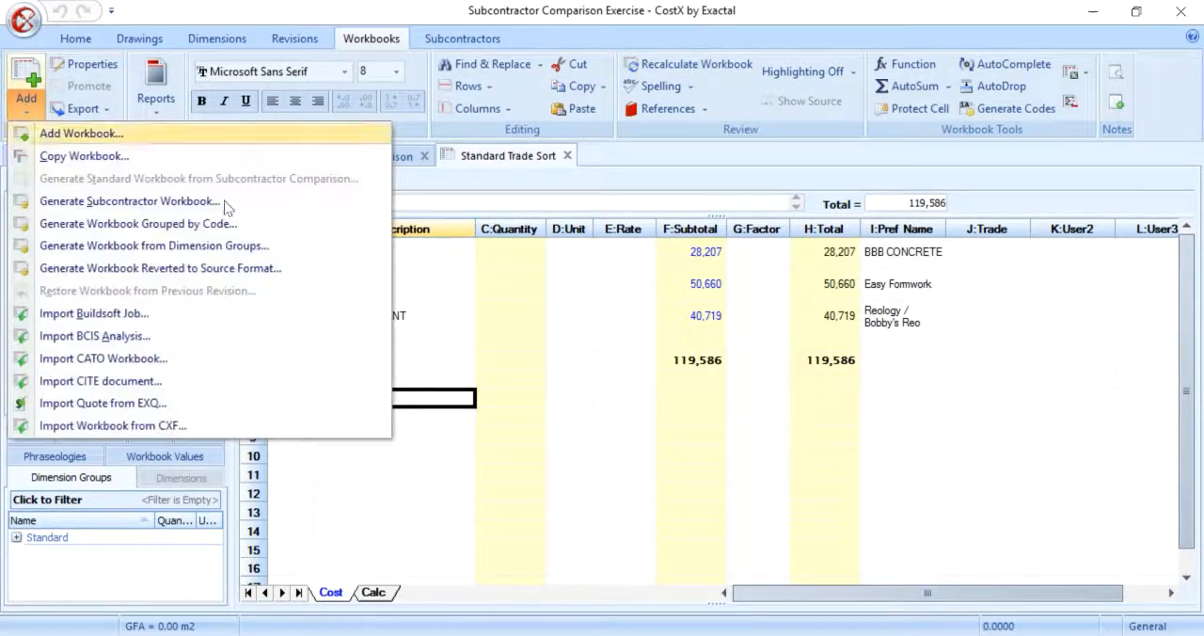
left_click(323, 269)
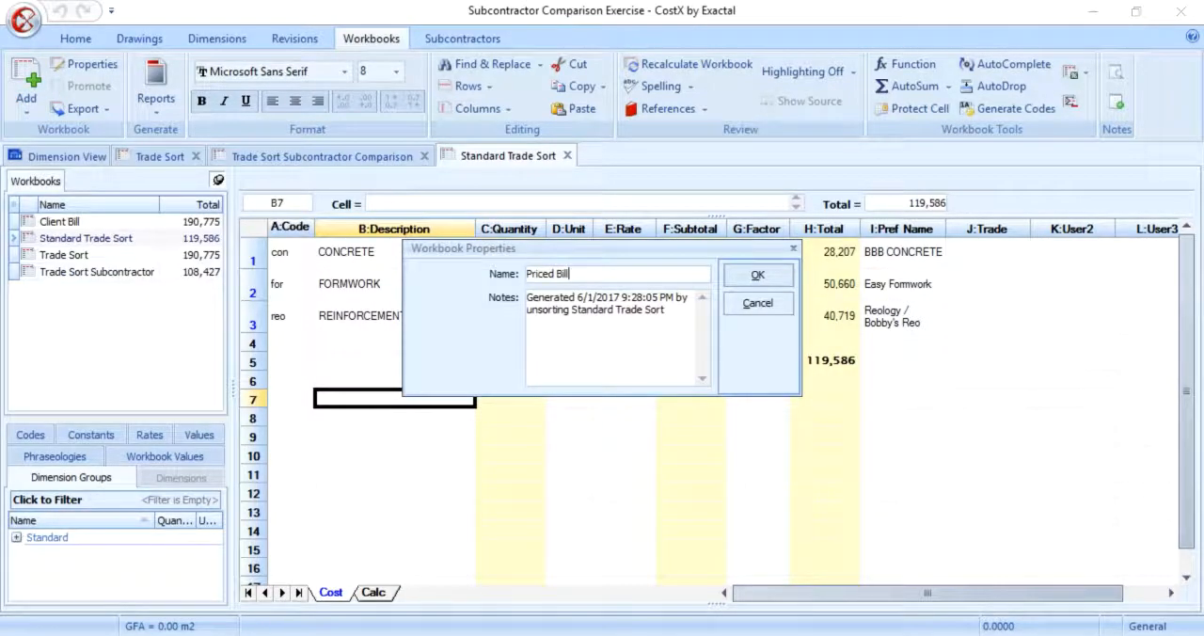
key("Return")
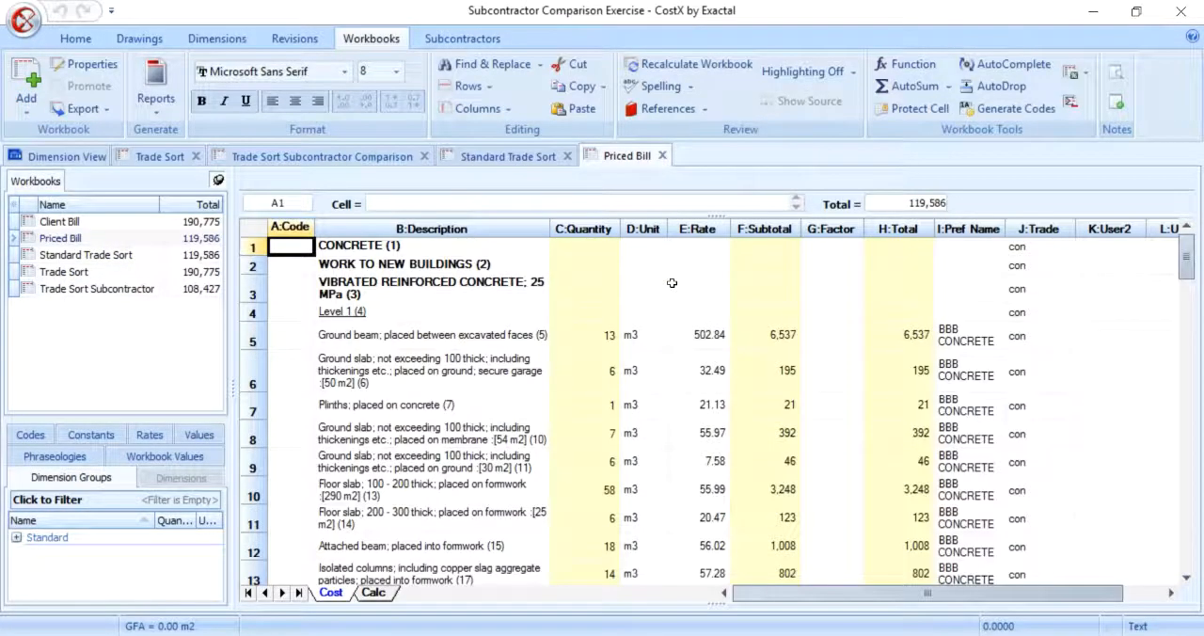
Step: Look through the Priced Bill items and examine their rates, preferred subcontractor names and trade codes
left_click_drag(950, 319, 1033, 583)
scroll(1022, 433, "down", 9)
left_click_drag(900, 295, 1031, 586)
scroll(985, 429, "down", 2)
scroll(984, 429, "down", 7)
left_click_drag(951, 245, 1033, 523)
scroll(1050, 356, "up", 20)
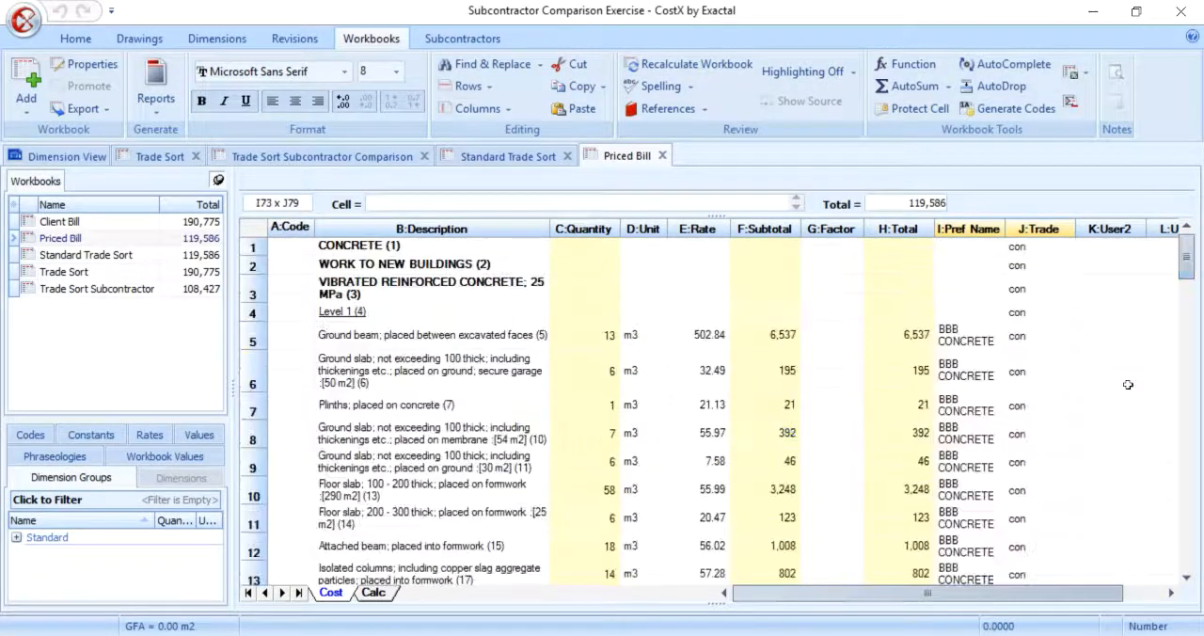
left_click(1050, 357)
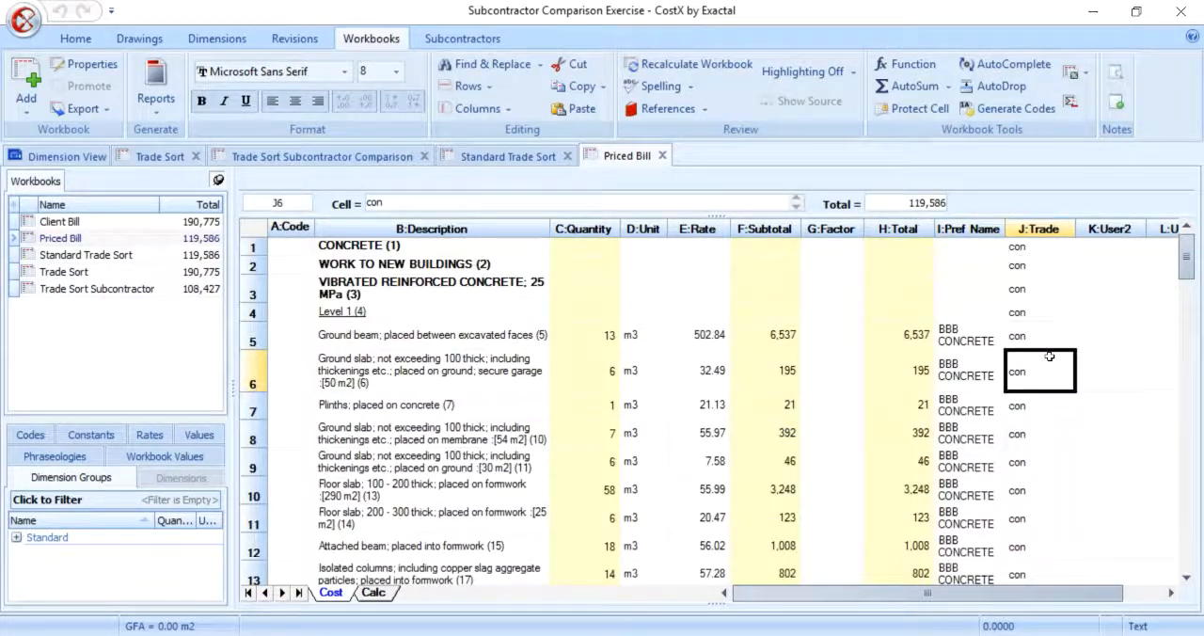